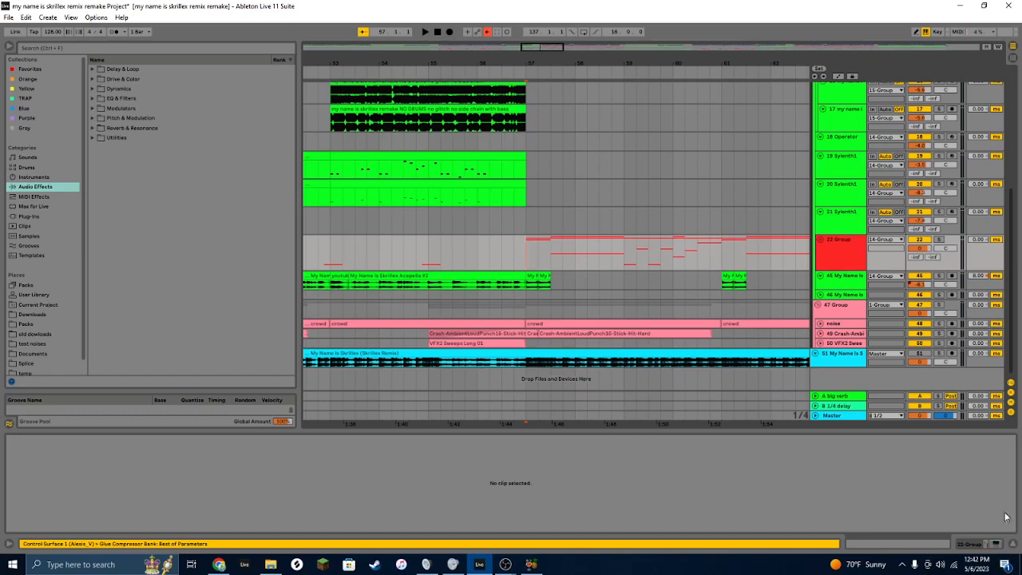
Step: Lower Discord's volume to 0 in the Windows Volume Mixer and close the mixer
click(941, 563)
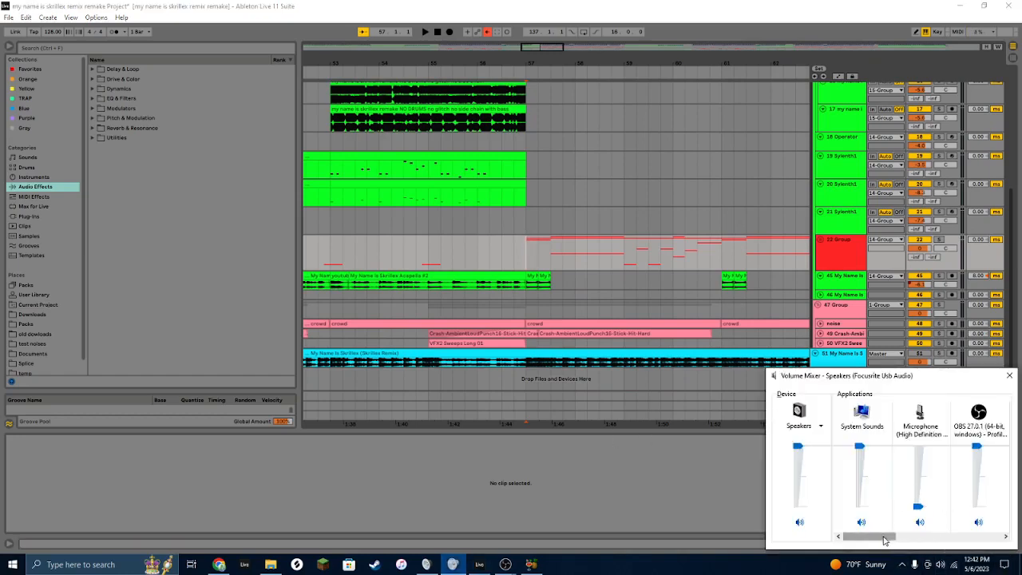
drag(871, 536, 976, 536)
drag(976, 446, 996, 520)
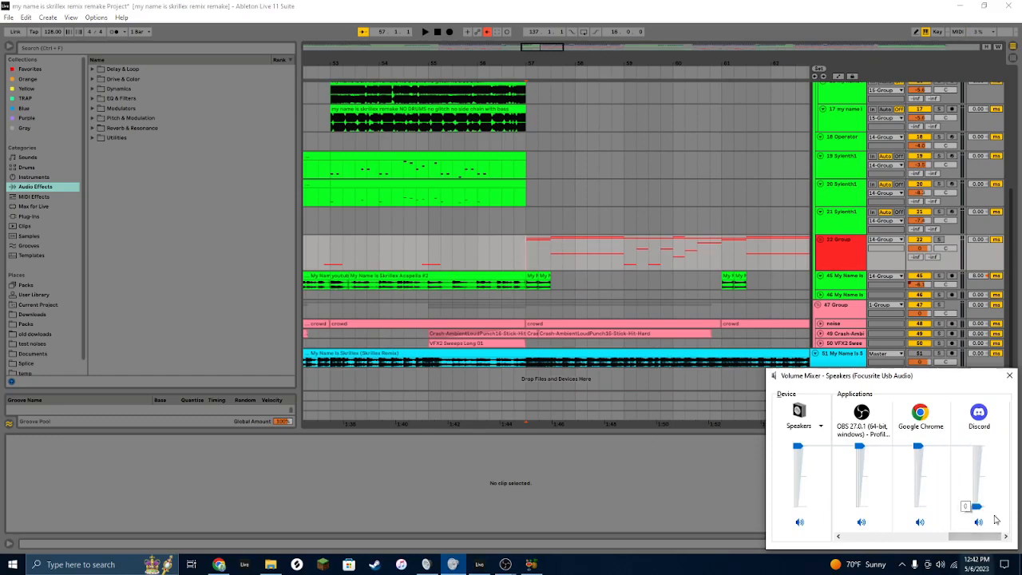
click(1009, 375)
Step: Unfold group track 22, solo it, and play the arrangement from bar 57
click(825, 243)
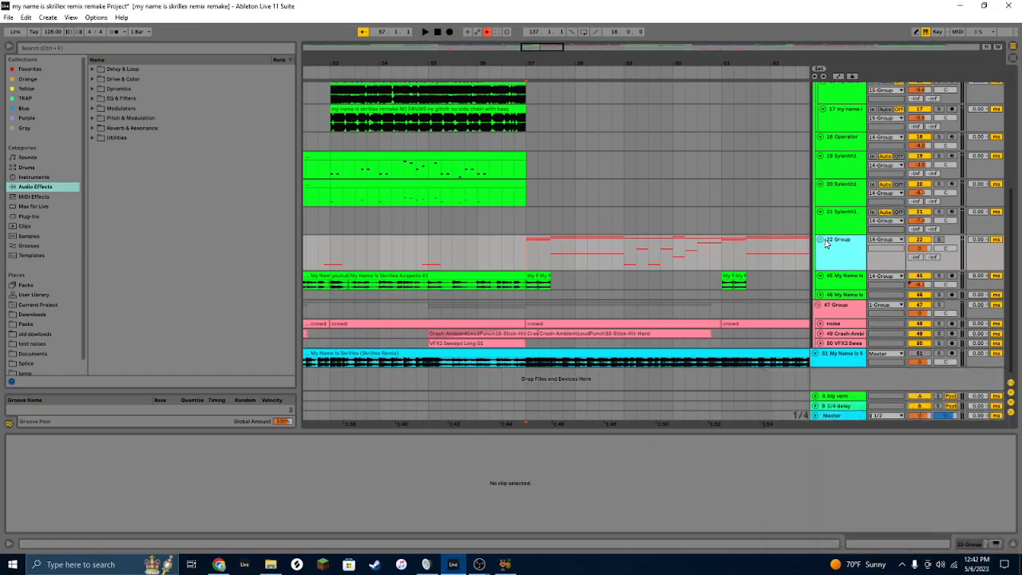
click(821, 240)
scroll(821, 238, down, 6)
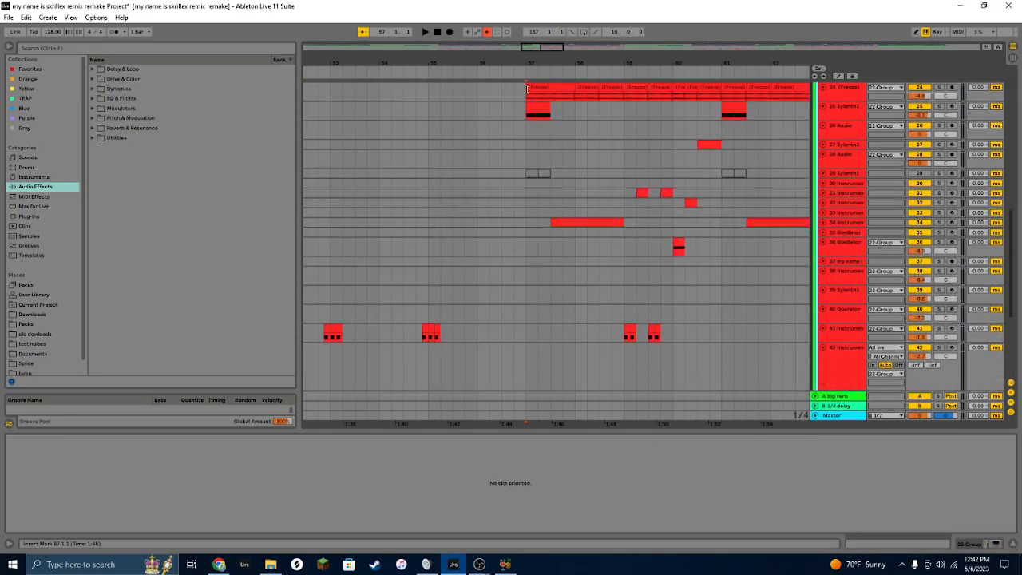
scroll(527, 89, up, 3)
key(space)
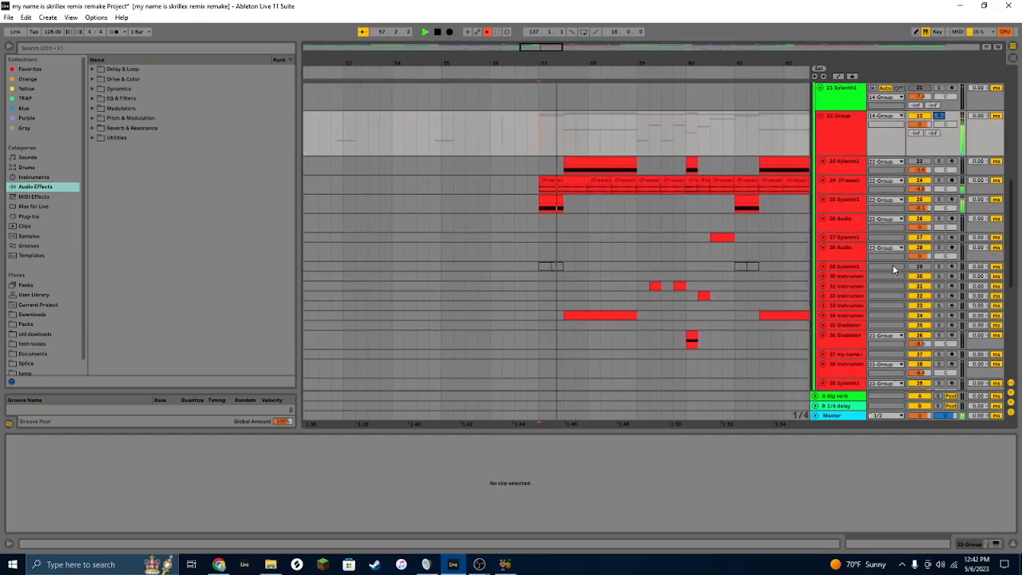
key(space)
Step: Solo the 25 Sylenth1 track inside group 22 and play its clip at bar 57
scroll(893, 269, up, 6)
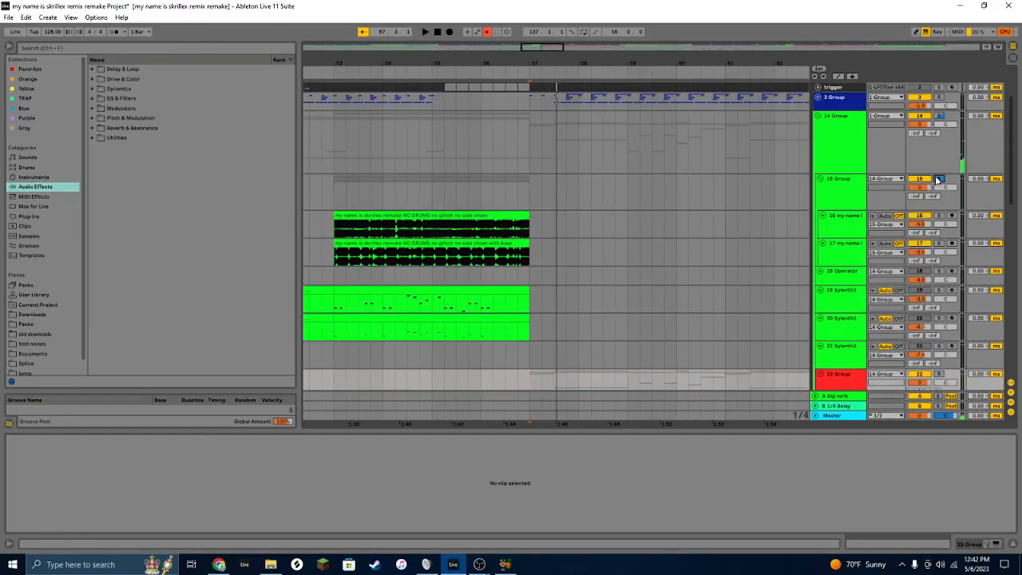
scroll(921, 133, down, 5)
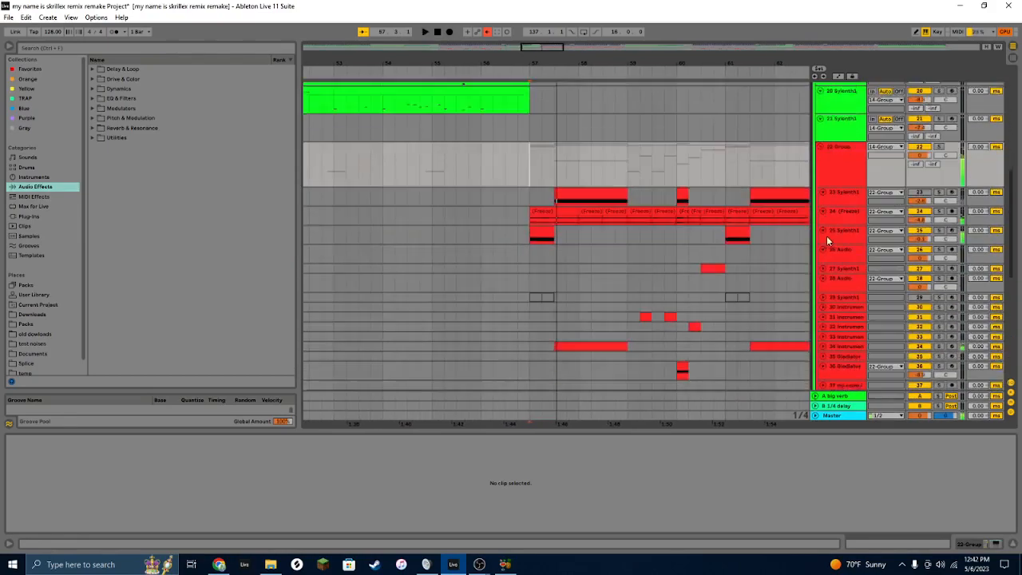
scroll(826, 235, down, 3)
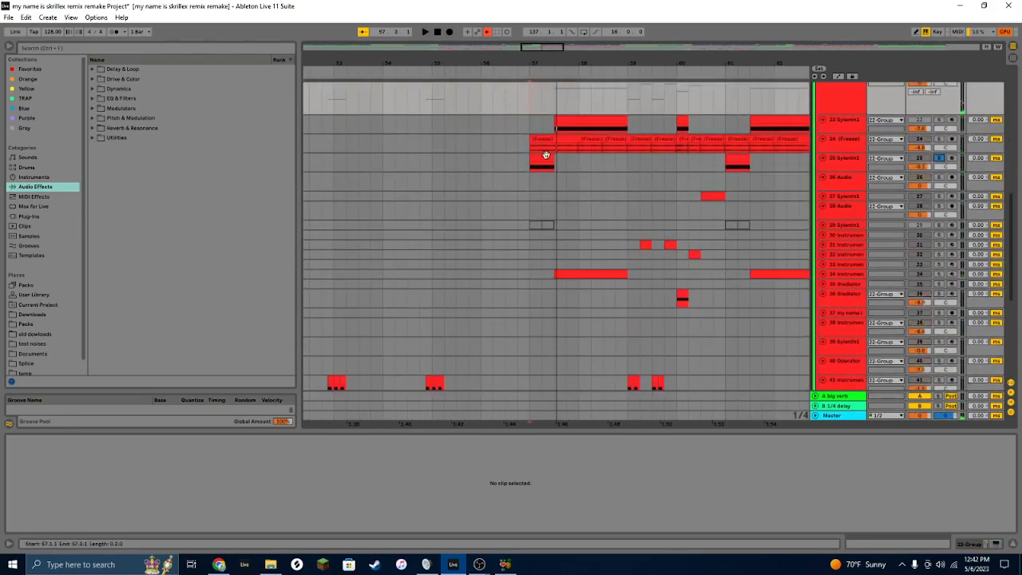
click(546, 154)
scroll(749, 309, down, 5)
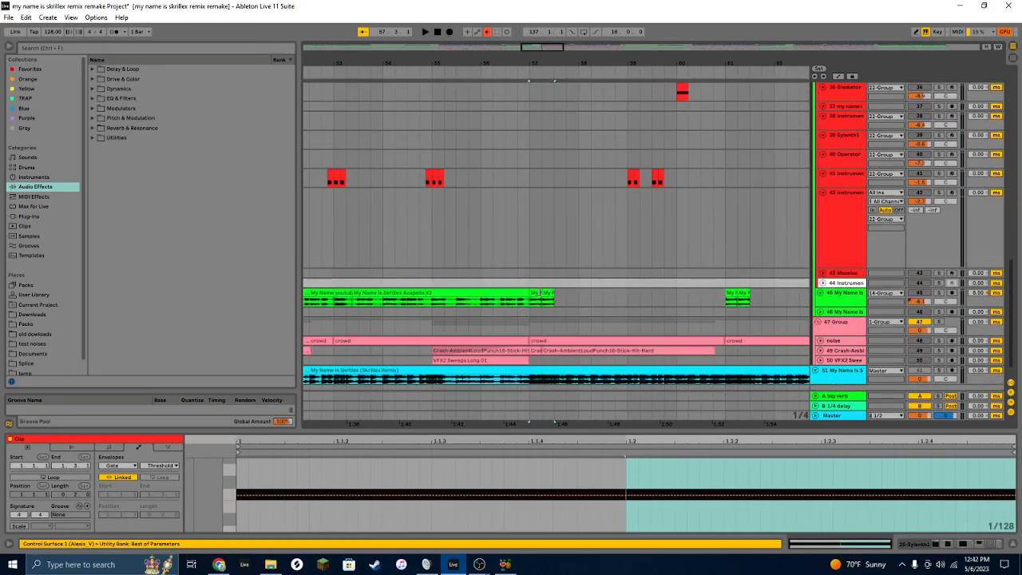
click(541, 293)
scroll(651, 264, up, 5)
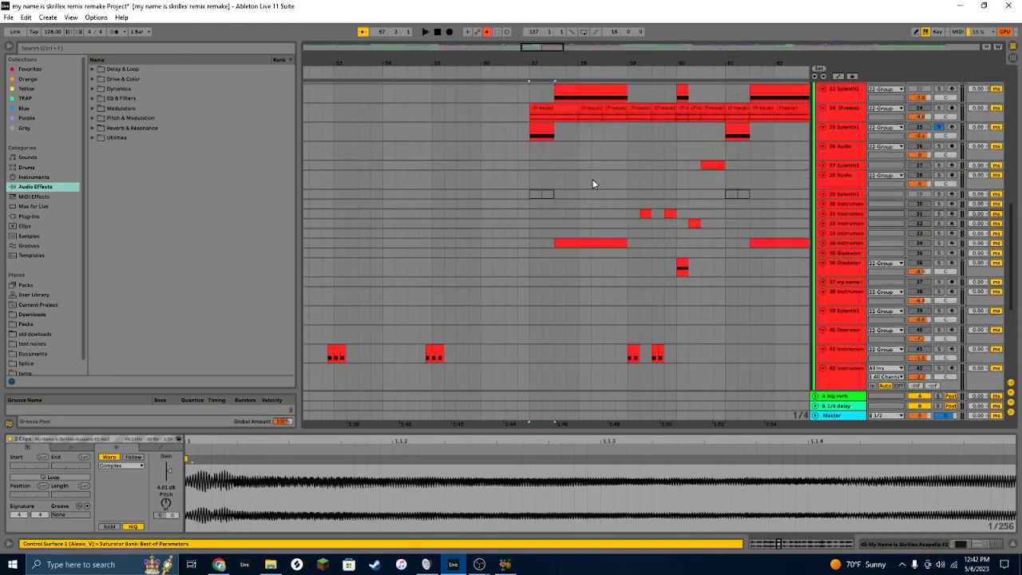
scroll(592, 185, up, 2)
click(541, 192)
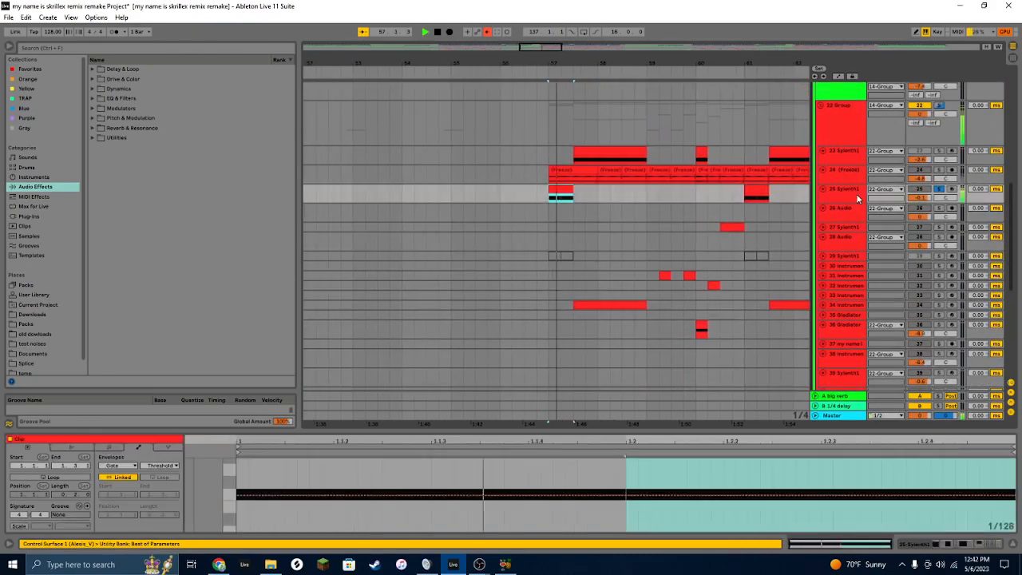
Step: Bypass all effects from Chorus through Utility on the 25 Sylenth1 track and play the dry synth sound
click(856, 194)
shift+click(704, 439)
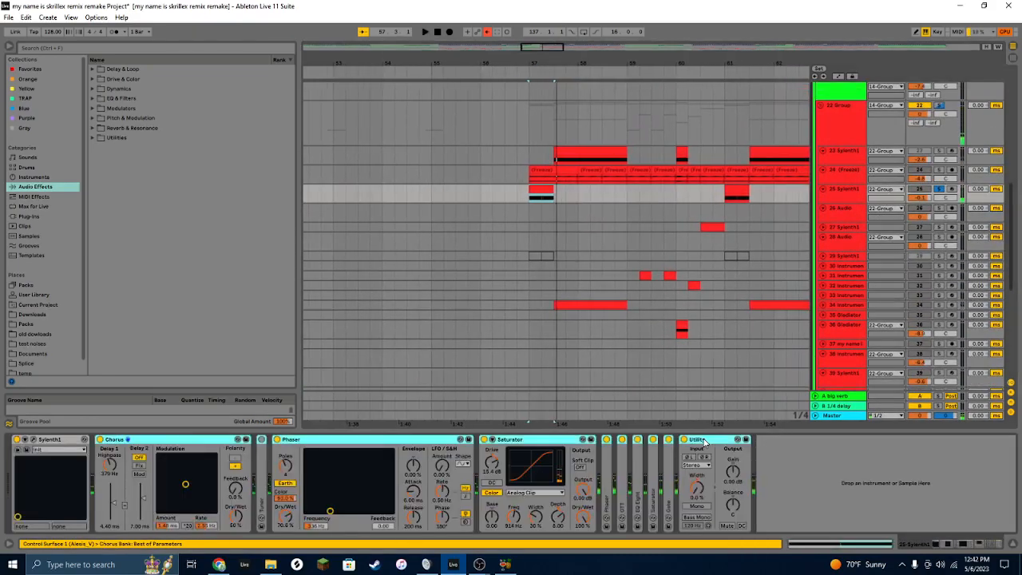
key(0)
key(space)
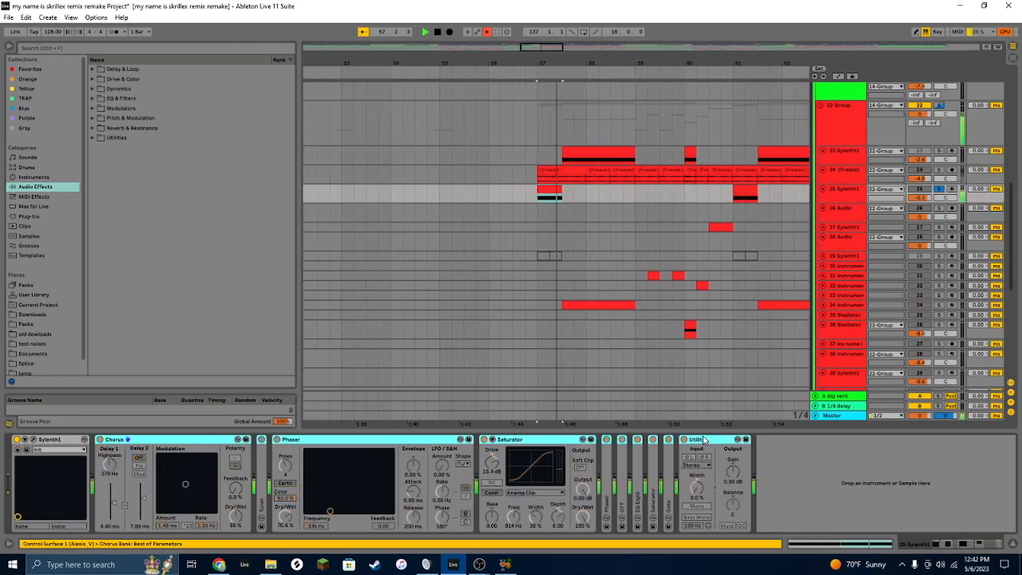
key(space)
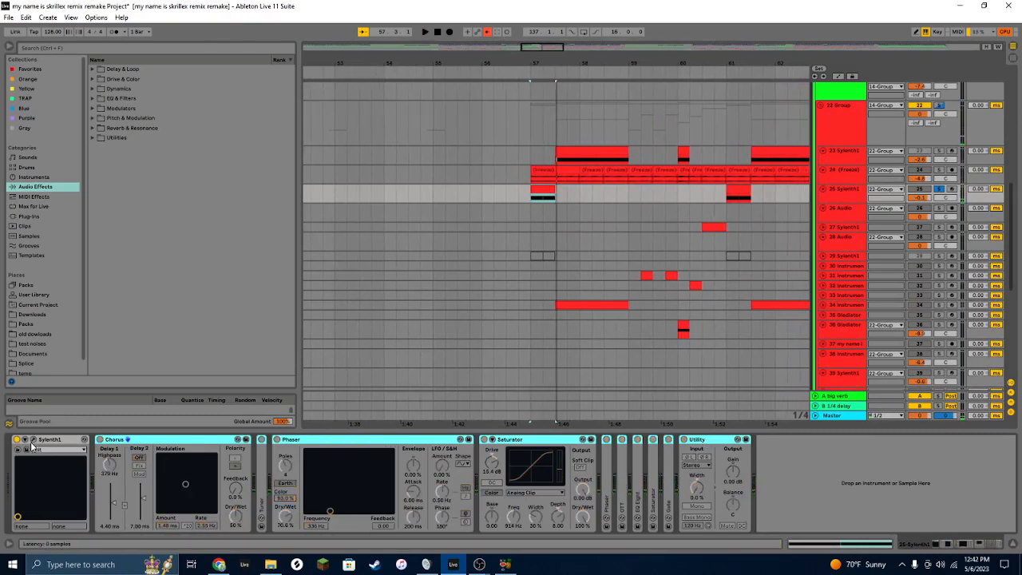
Step: Examine the Sylenth1 patch in its plug-in window, close it, and reactivate the bypassed effects on track 25
click(33, 439)
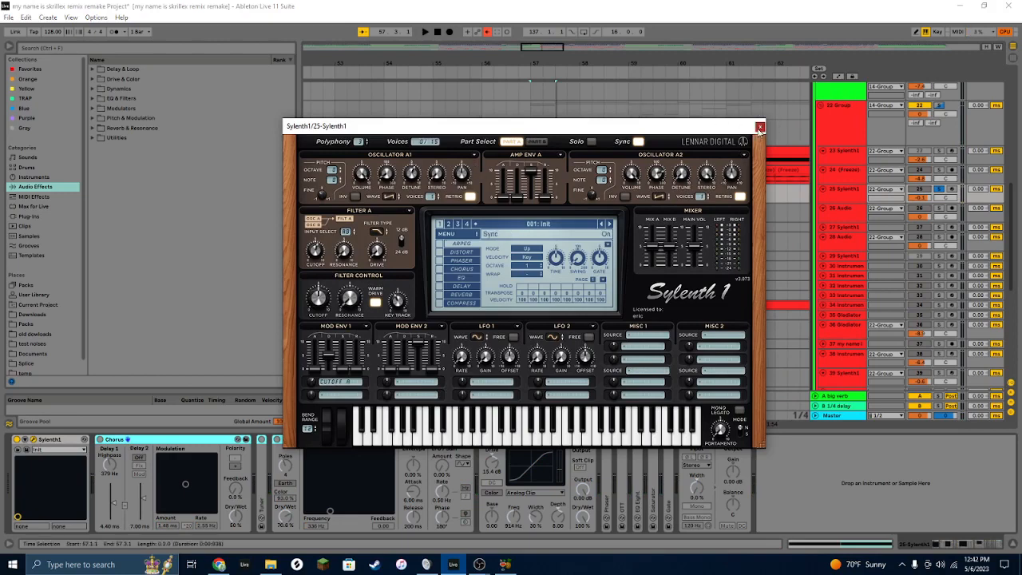
click(759, 127)
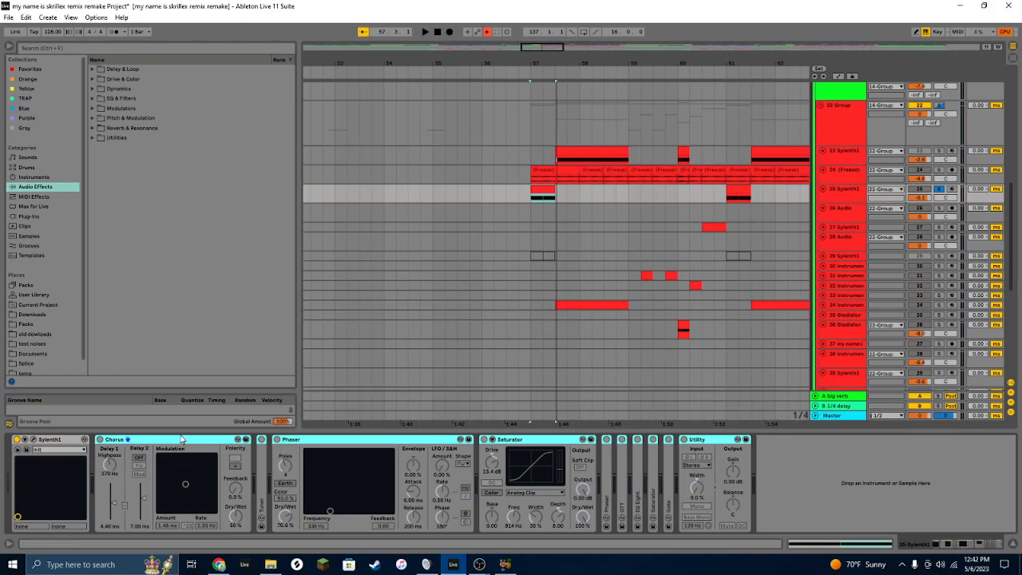
key(0)
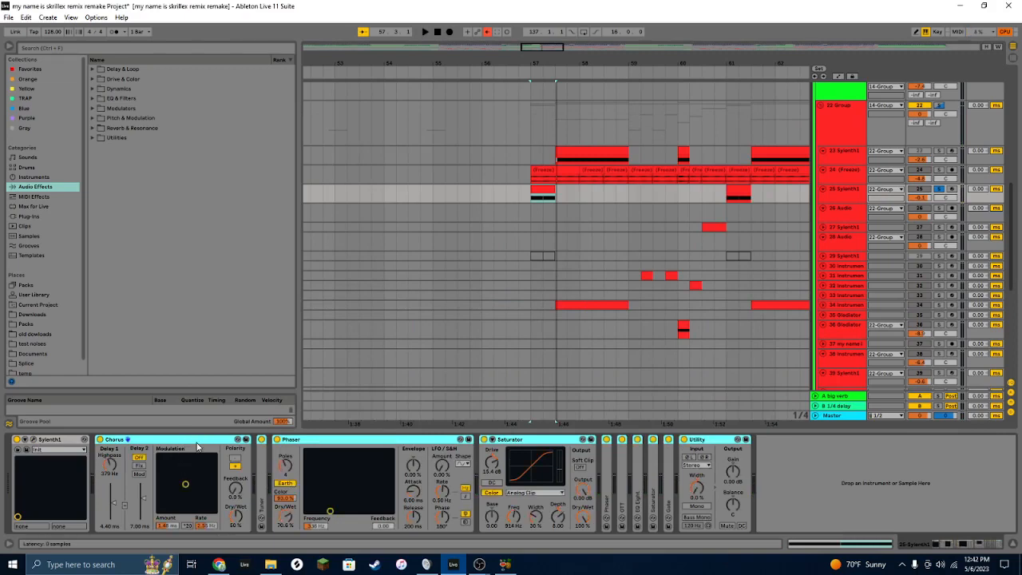
Step: Examine the Chorus and Tuner settings on track 25, leaving both devices folded
double_click(199, 440)
double_click(118, 457)
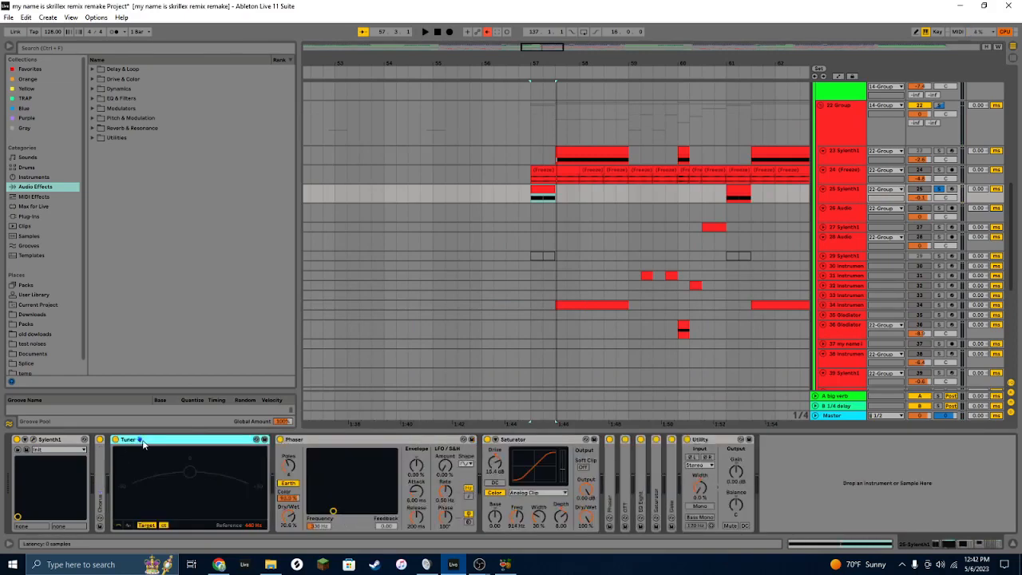
double_click(173, 441)
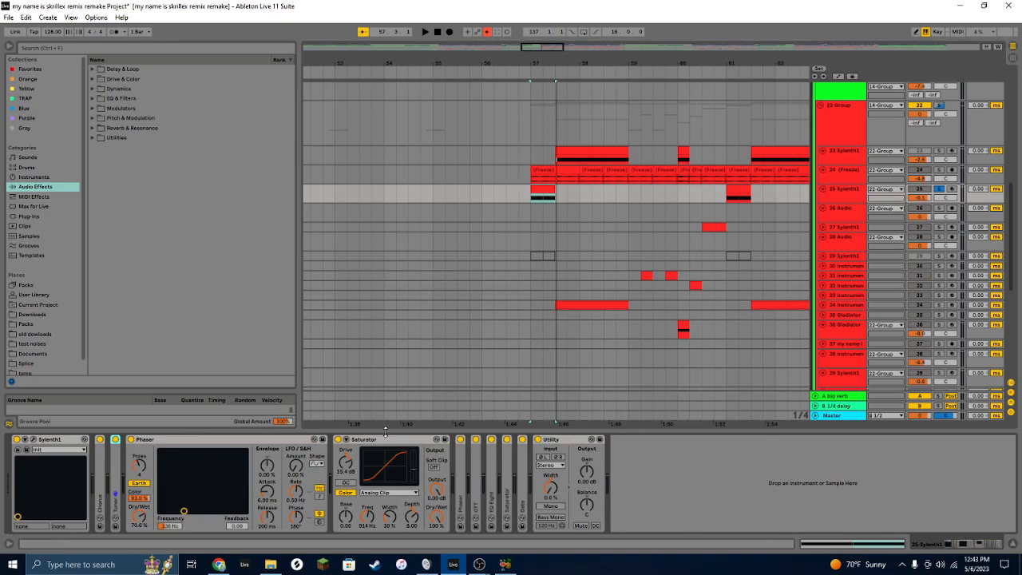
double_click(99, 457)
double_click(160, 444)
Step: Fold the first Saturator and examine the second Phaser, OTT, and EQ Eight settings on track 25
click(373, 440)
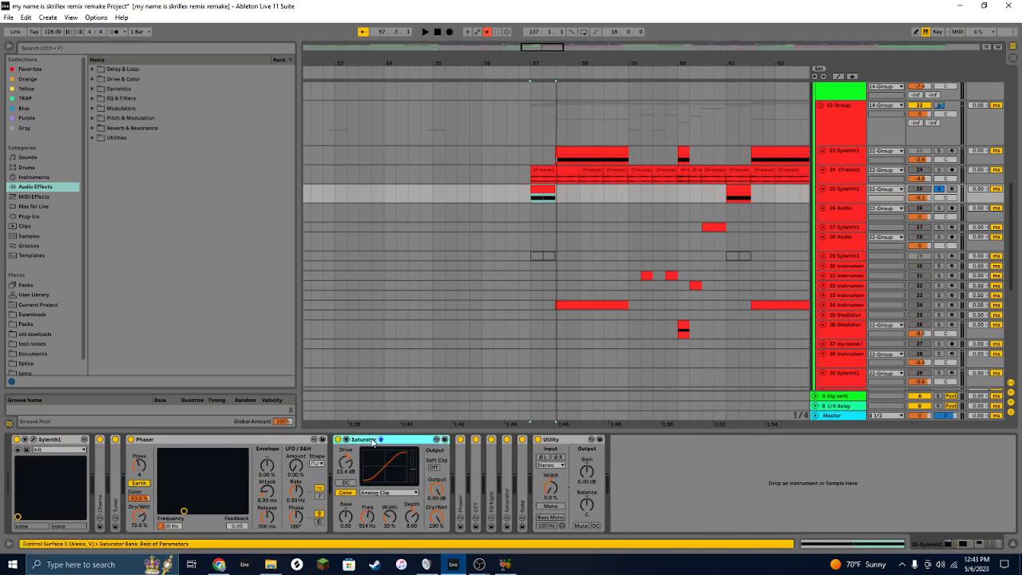
double_click(373, 440)
double_click(353, 455)
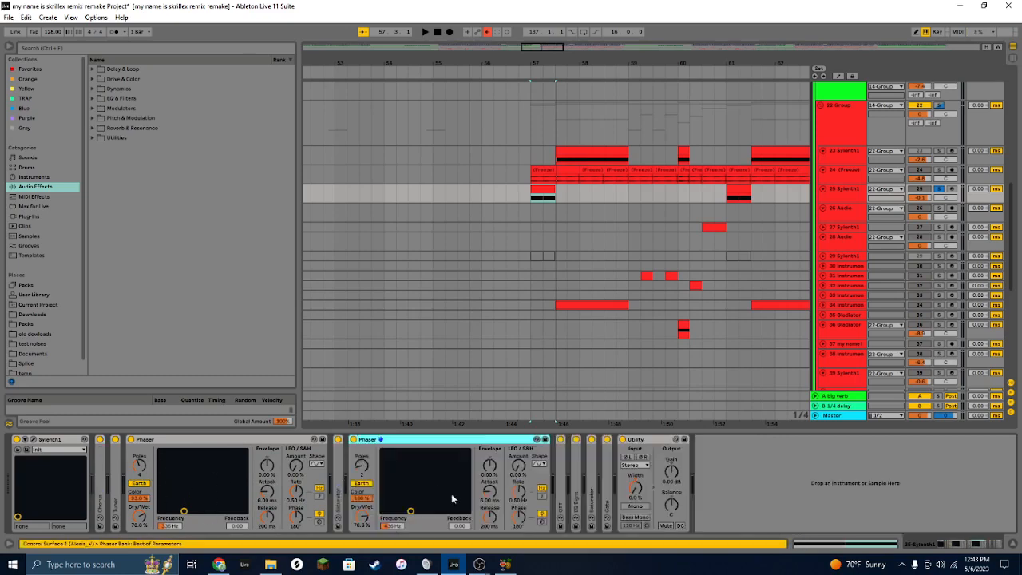
double_click(386, 442)
double_click(373, 459)
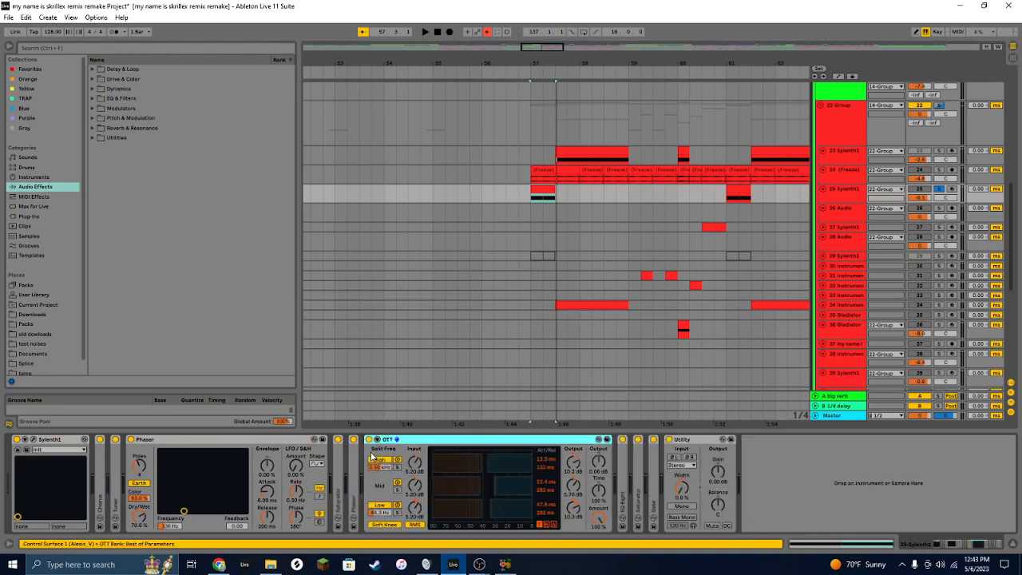
double_click(391, 441)
double_click(384, 460)
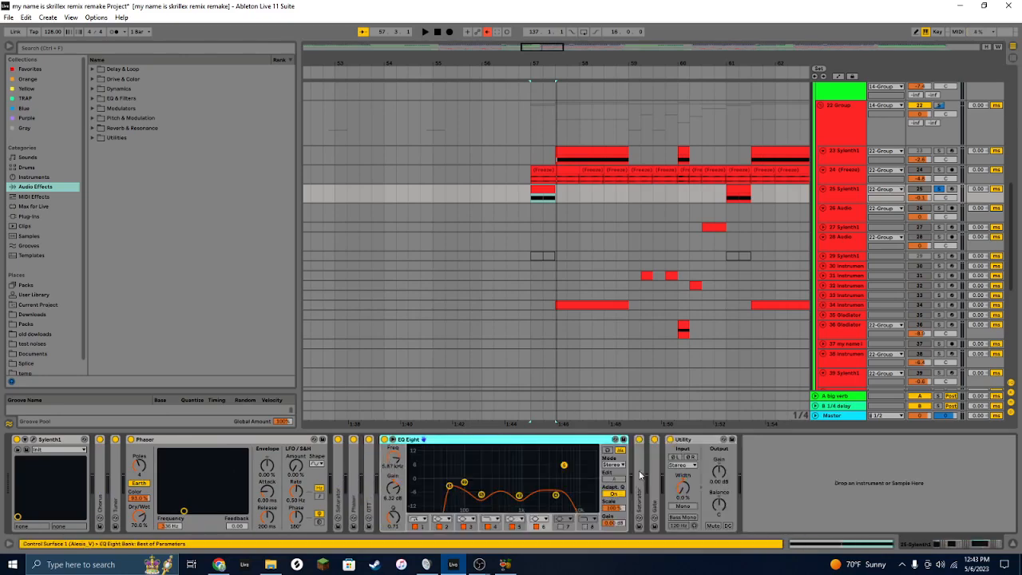
Step: Expand the second Saturator, compare it with the first one, and expand the Gate to examine its settings
double_click(639, 475)
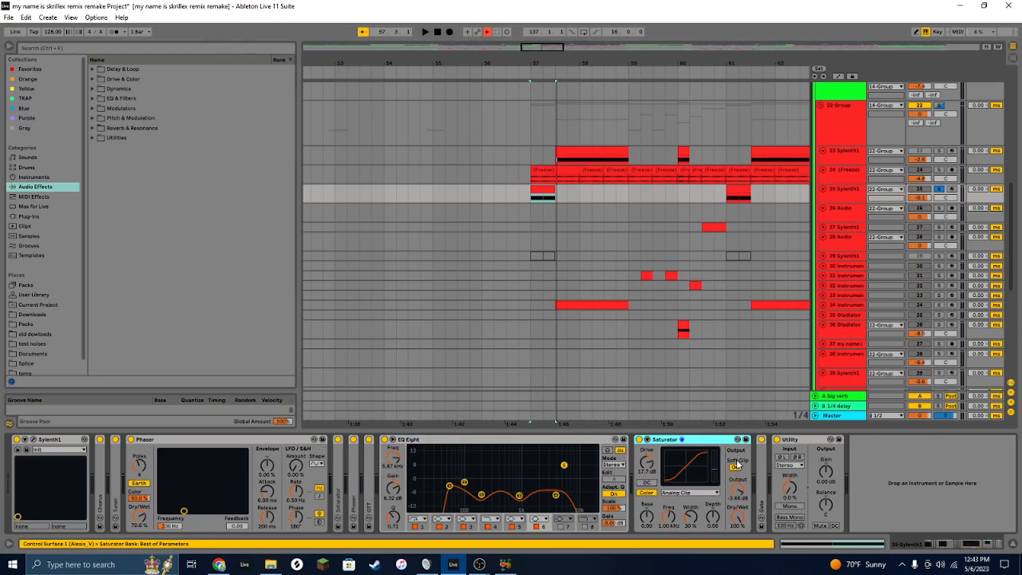
double_click(341, 471)
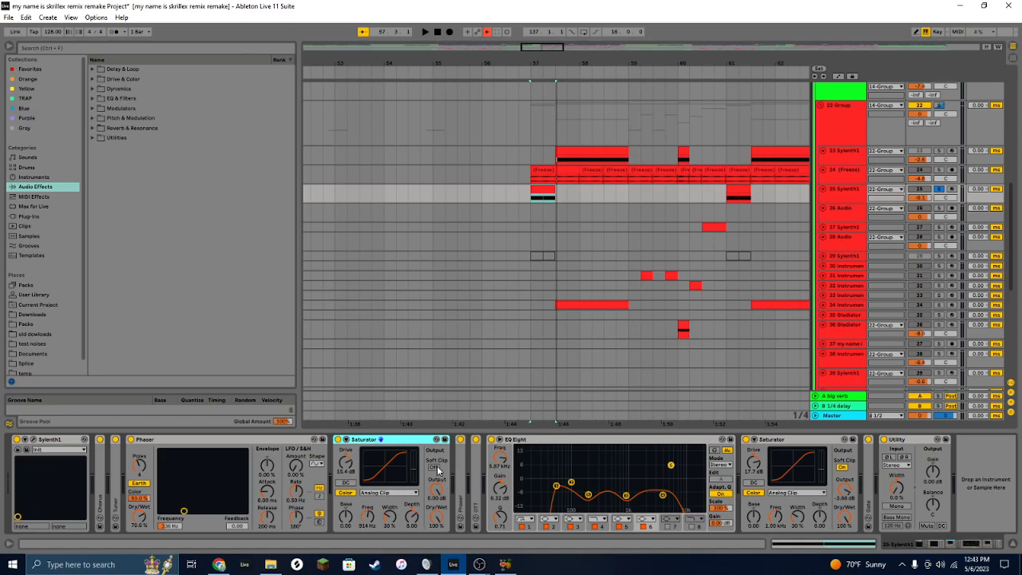
double_click(396, 440)
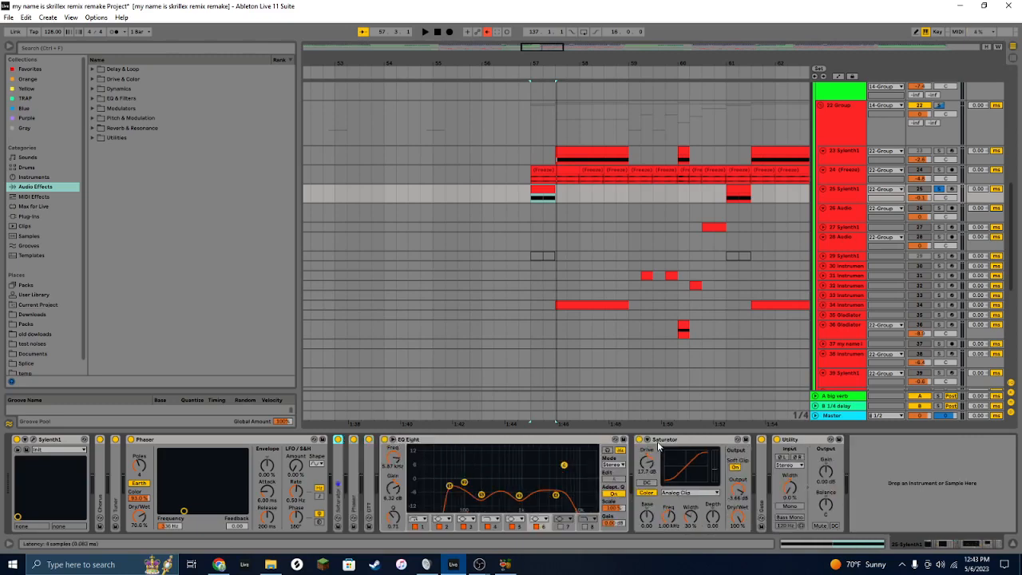
double_click(762, 440)
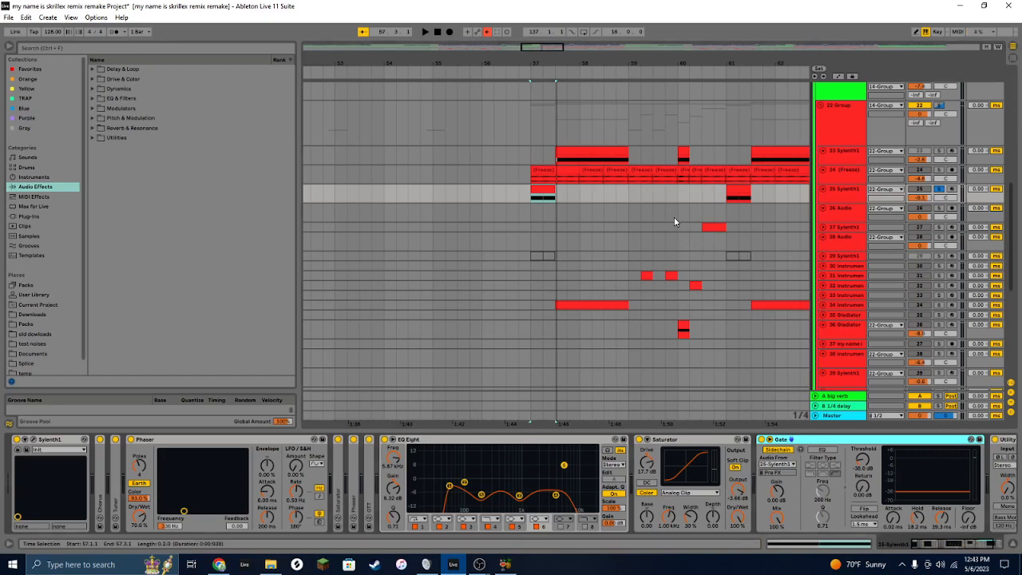
drag(673, 216, 728, 335)
click(714, 294)
click(542, 199)
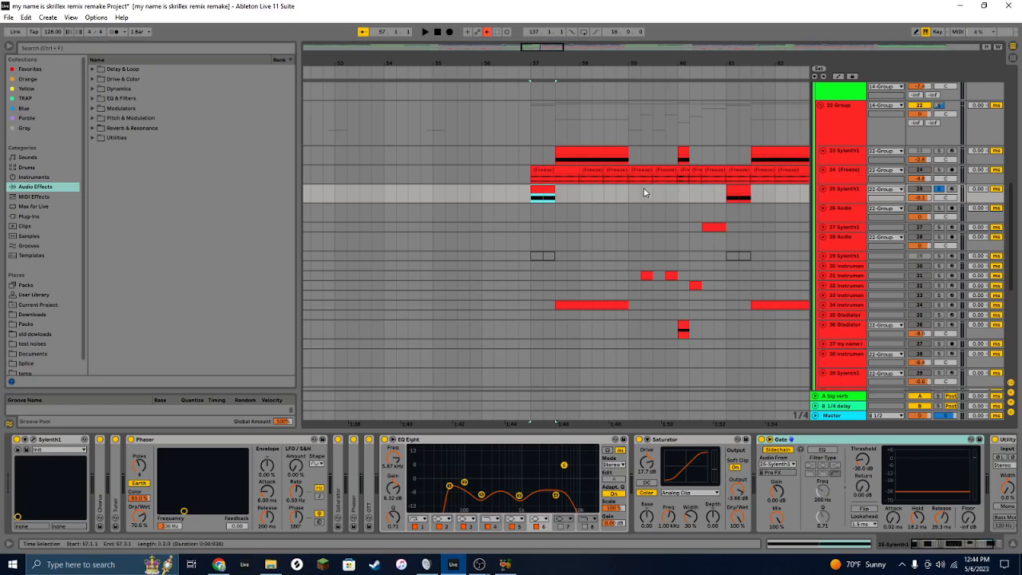
Step: Select the first clip on track 34 after bar 57 to display that track's Instrument Rack
scroll(559, 263, down, 3)
click(550, 227)
drag(556, 132, 629, 227)
click(555, 192)
scroll(652, 197, down, 3)
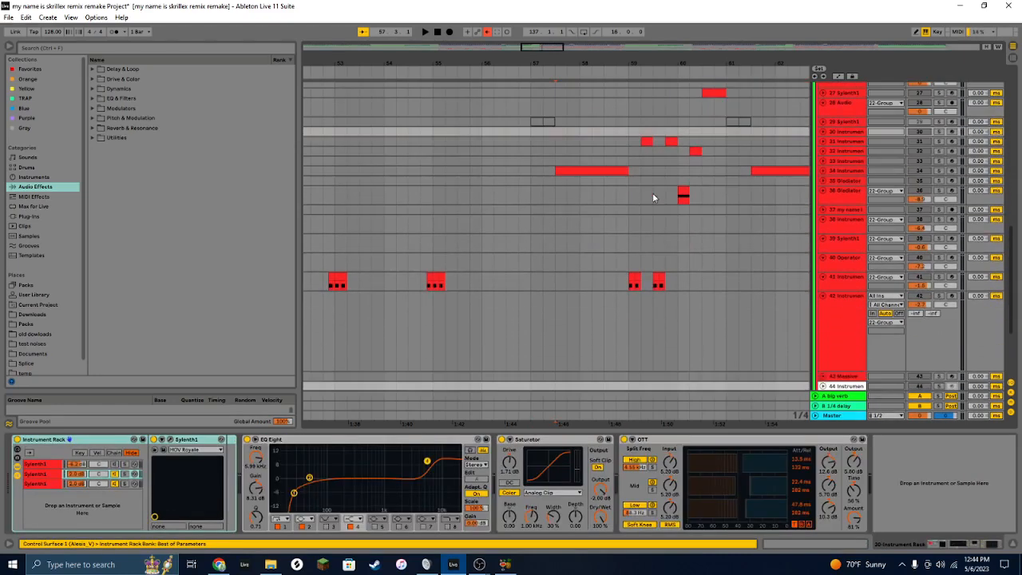
click(572, 170)
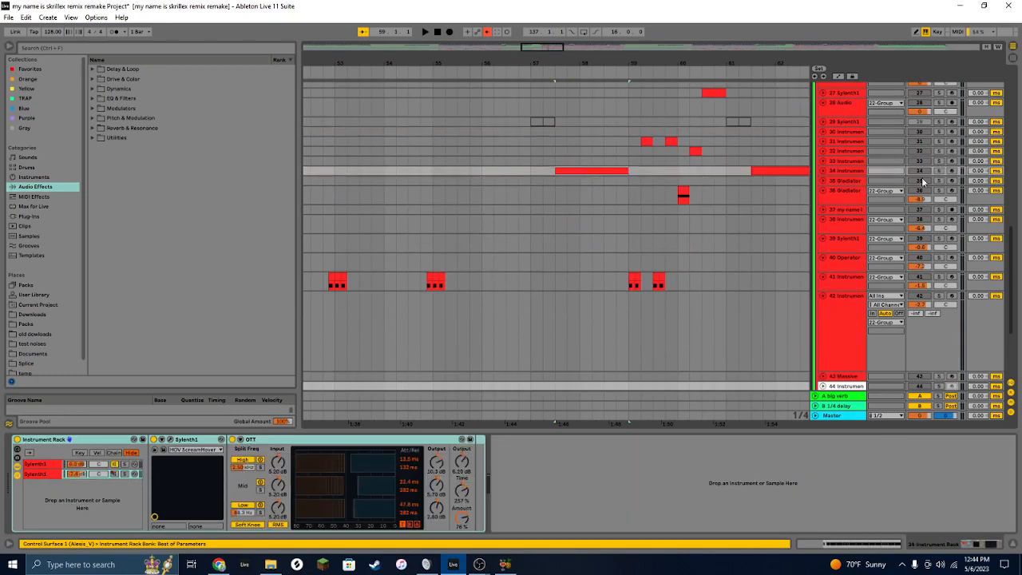
Step: Solo track 34 in place of track 25 and play its first clip after bar 57
scroll(747, 201, up, 3)
scroll(747, 201, up, 3)
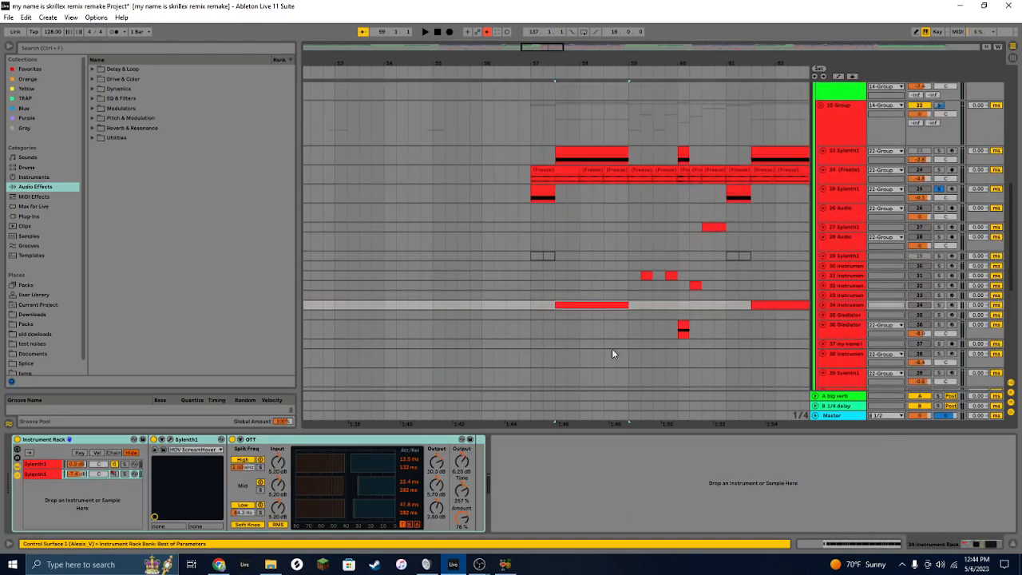
click(588, 303)
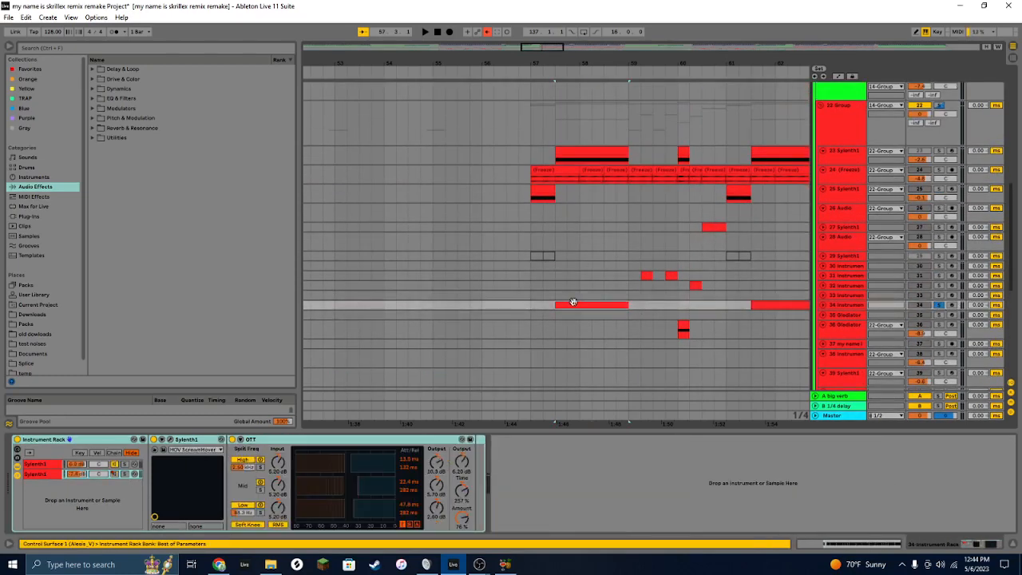
key(space)
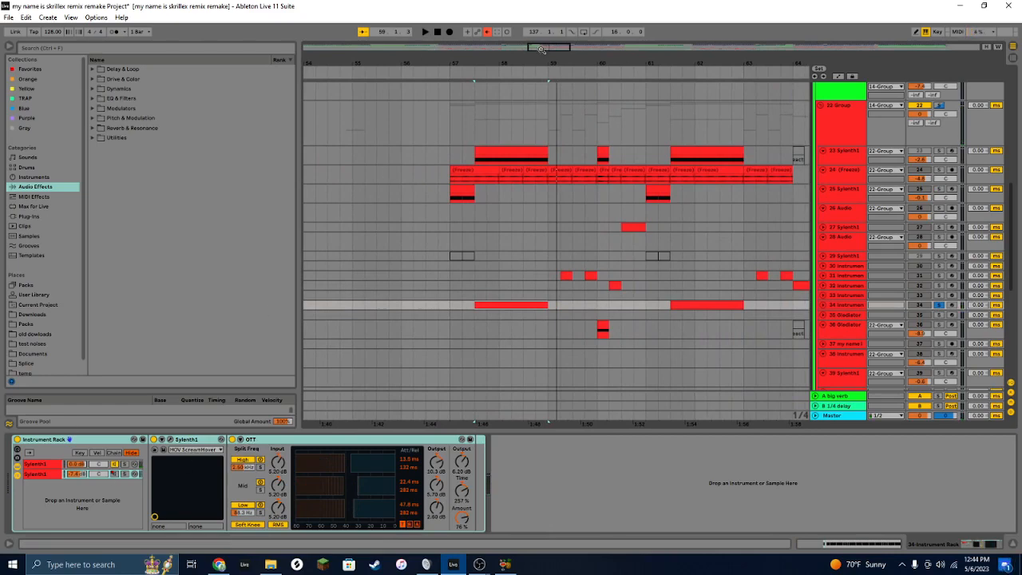
Step: Return to the start of the first clip on the soloed track 34 and replay it
mouse_move(542, 50)
mouse_down()
mouse_move(475, 49)
mouse_move(535, 48)
mouse_up()
click(511, 304)
key(space)
key(space)
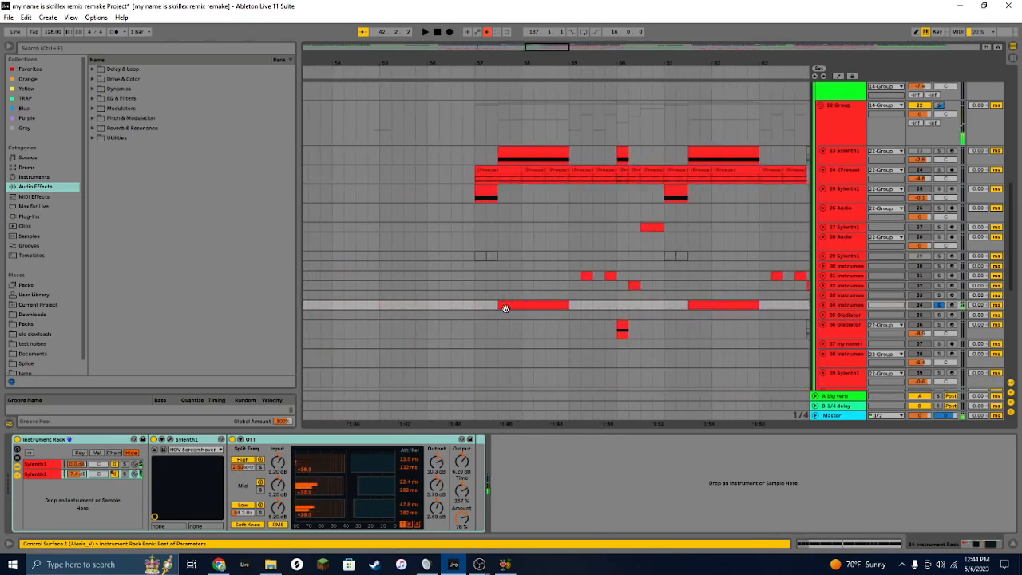
click(505, 308)
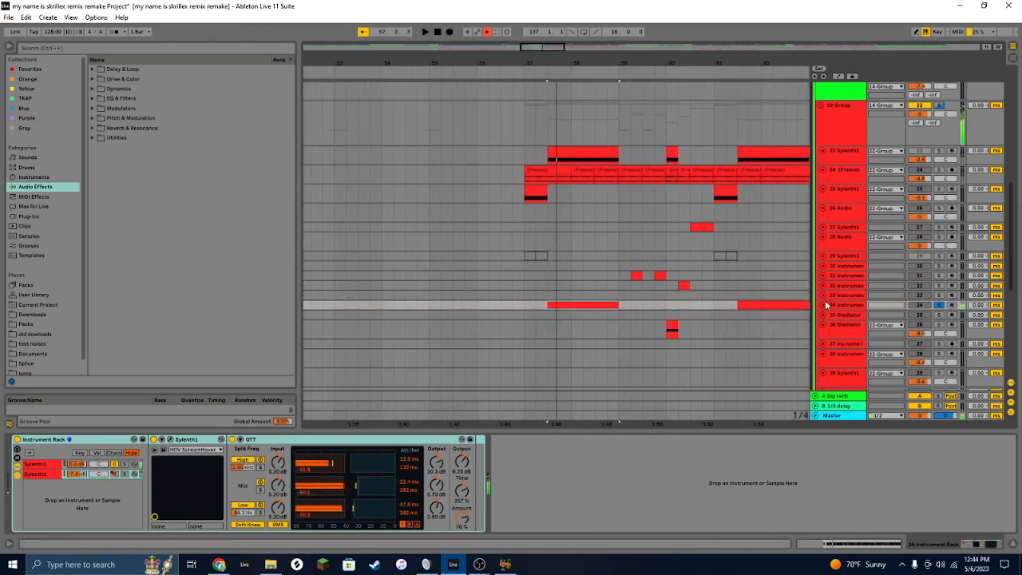
Step: Solo frozen track 24 in place of track 34 and play its audio from 57.3 to bar 60
scroll(837, 216, up, 3)
scroll(718, 211, down, 4)
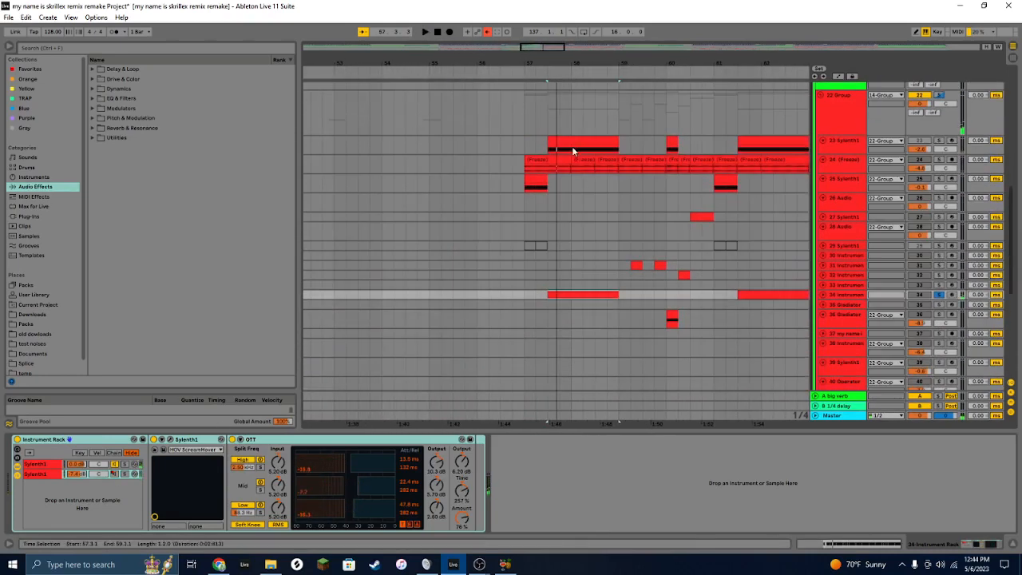
click(559, 169)
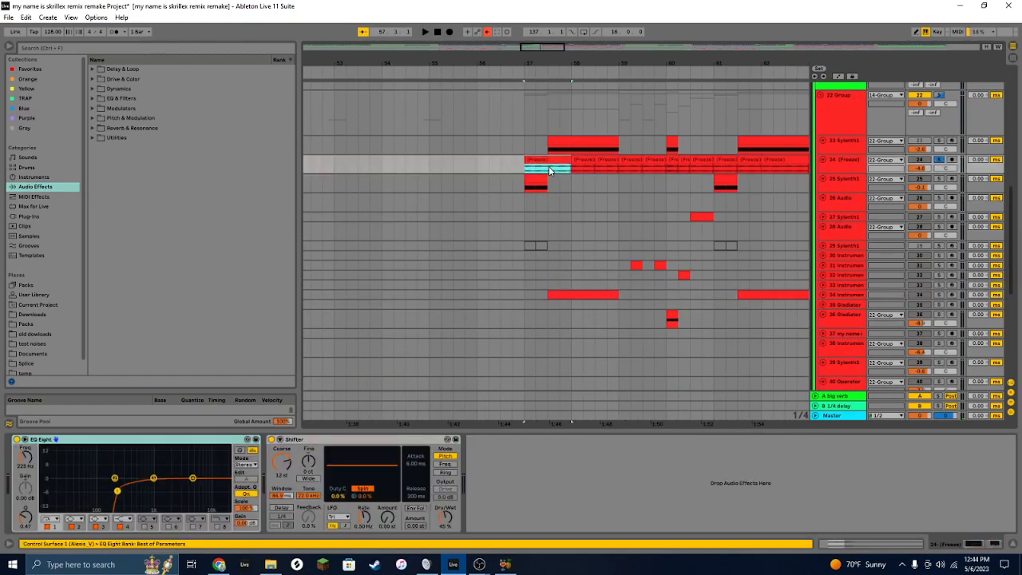
drag(549, 170, 666, 167)
drag(546, 170, 662, 168)
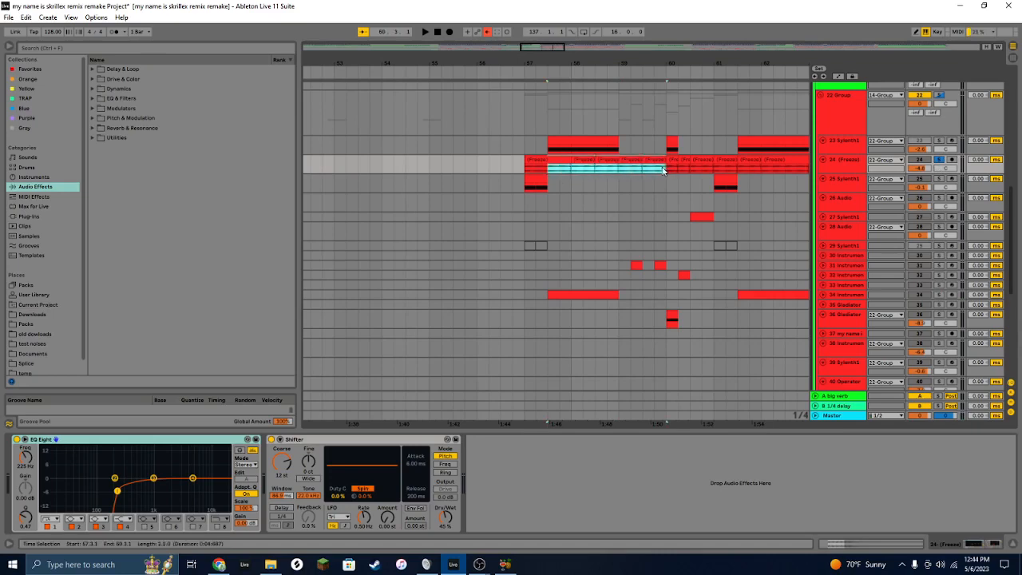
key(space)
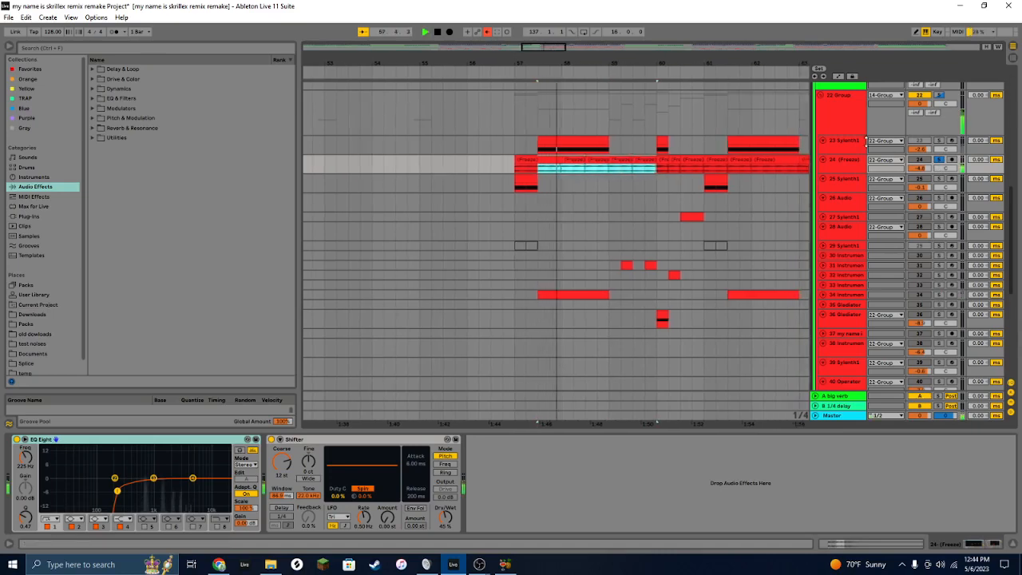
Step: Open the Sylenth1 window on track 23, examine the Init patch with its LFO and reverb settings, and close it
click(847, 146)
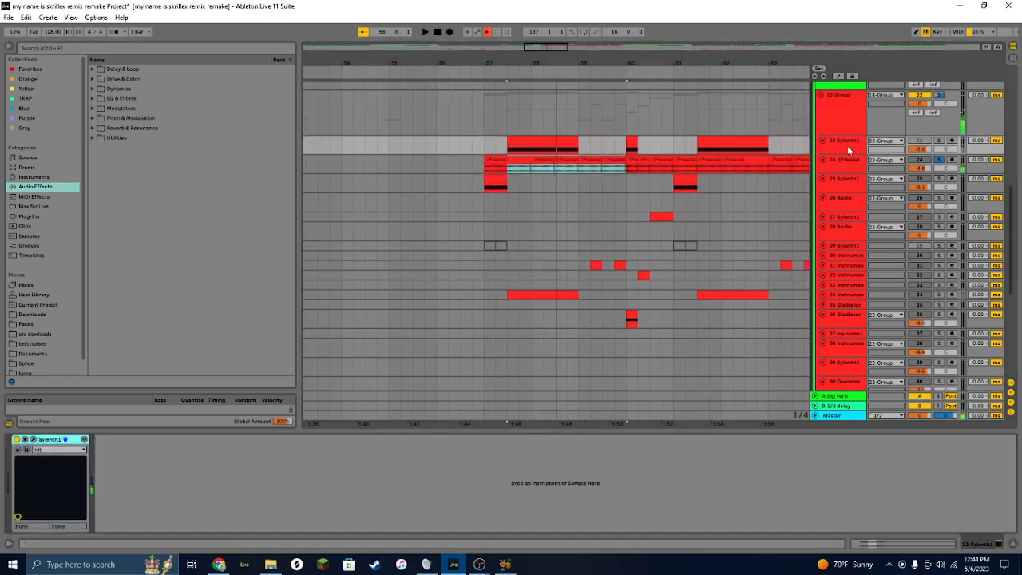
click(35, 449)
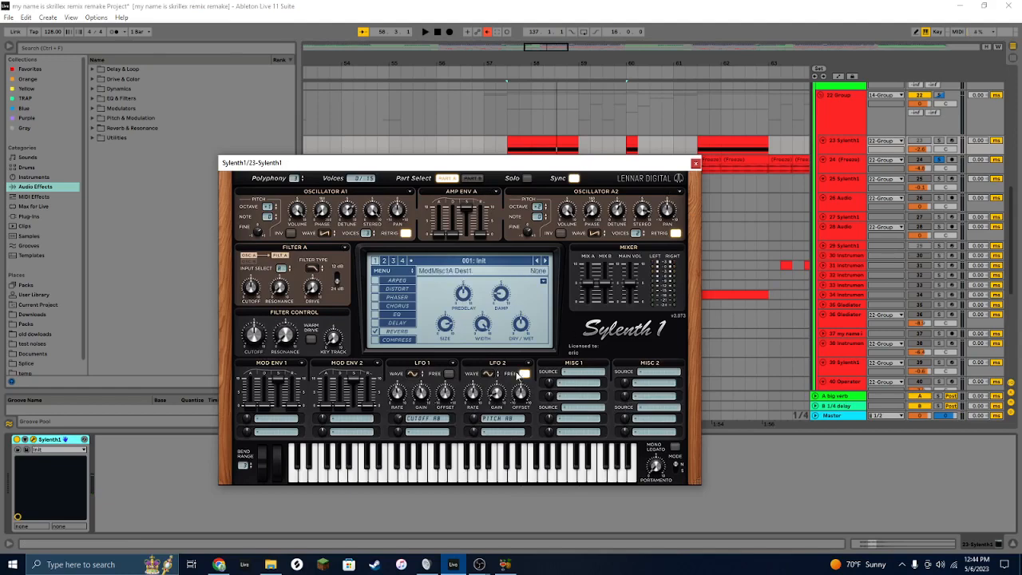
click(694, 162)
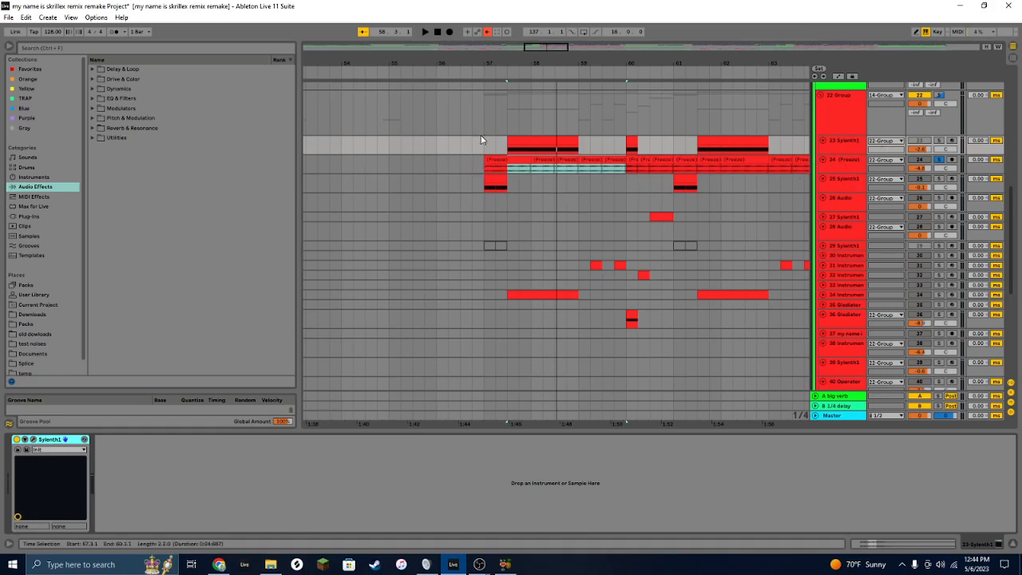
Step: Select the first clip after bar 57 on track 23, and the short frozen clip at bar 60 on track 24
click(543, 144)
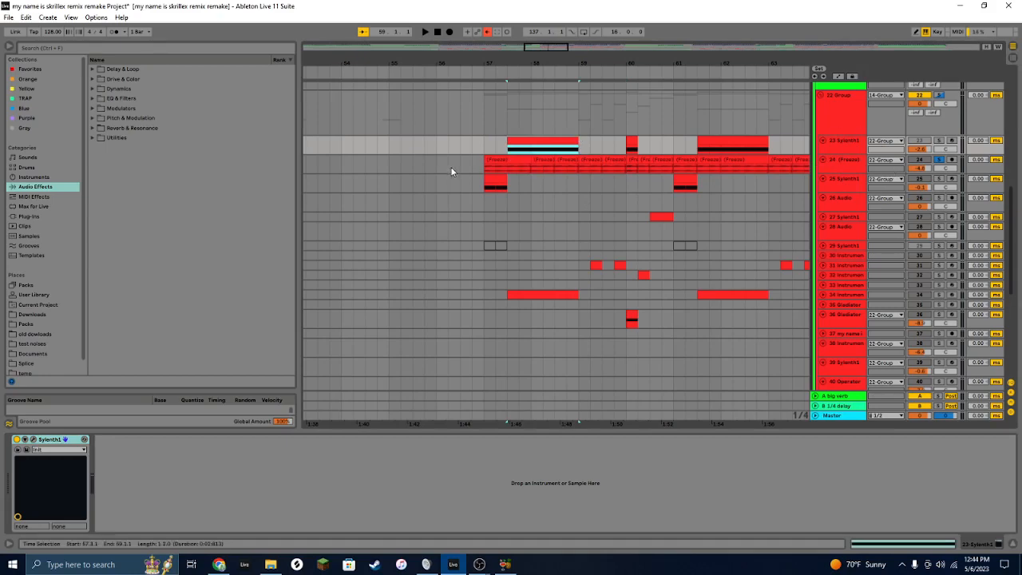
drag(451, 170, 677, 165)
click(651, 182)
click(630, 160)
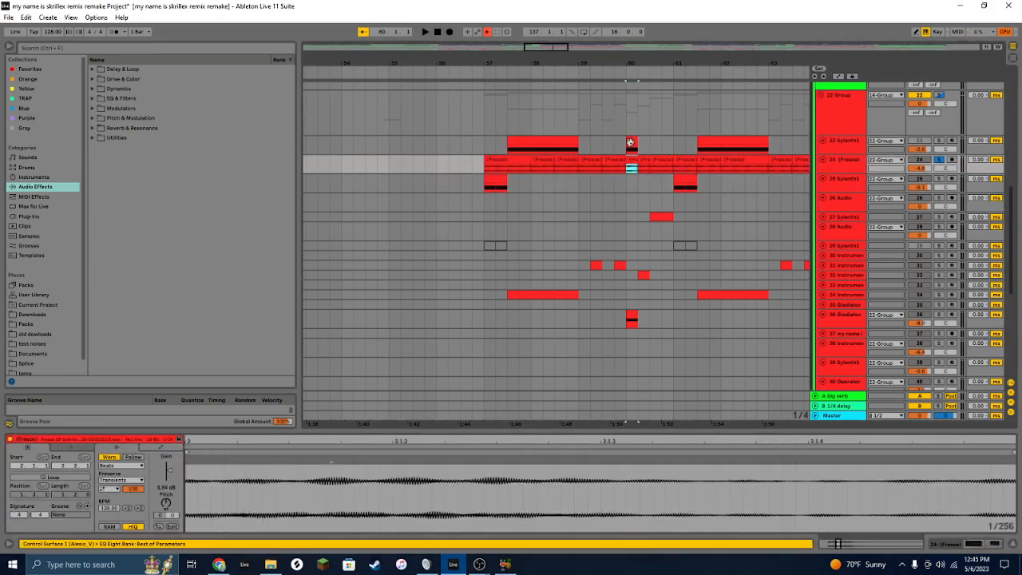
Step: Select the short clips at bar 60 on track 23 and on Gladiator track 36 to compare the layered sounds
click(631, 143)
scroll(633, 252, down, 2)
click(633, 272)
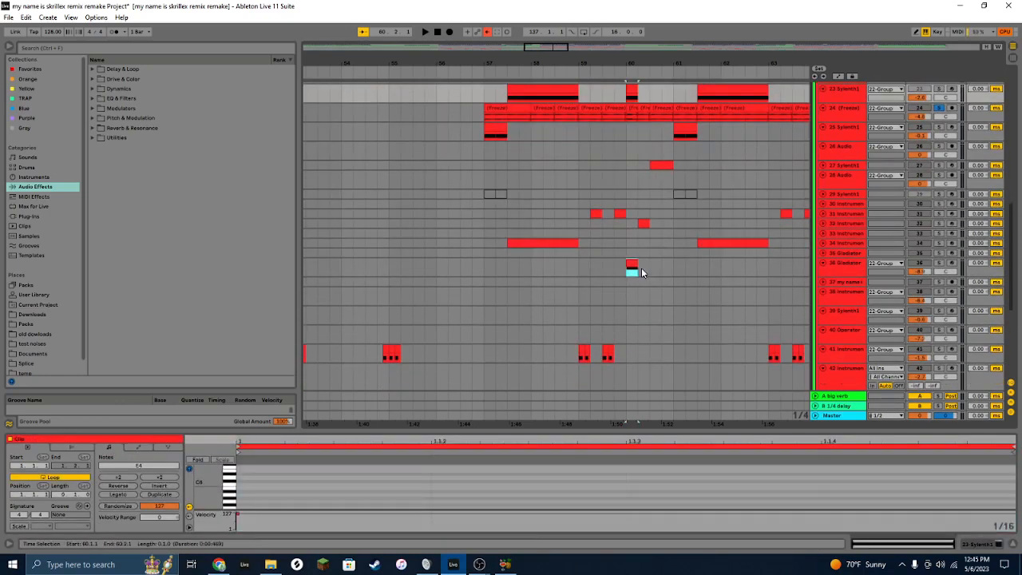
drag(641, 268, 636, 274)
scroll(677, 139, up, 2)
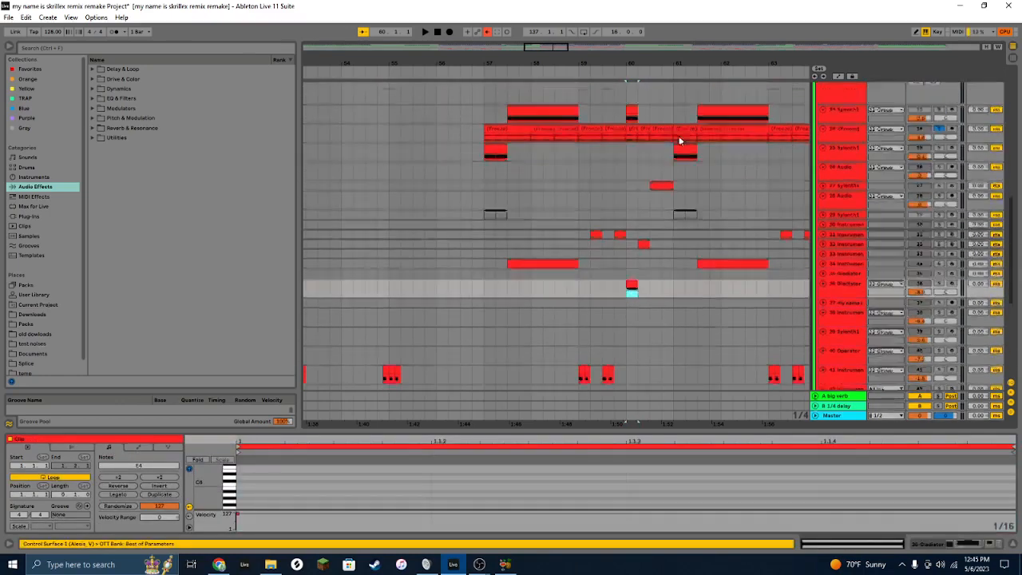
scroll(597, 190, down, 2)
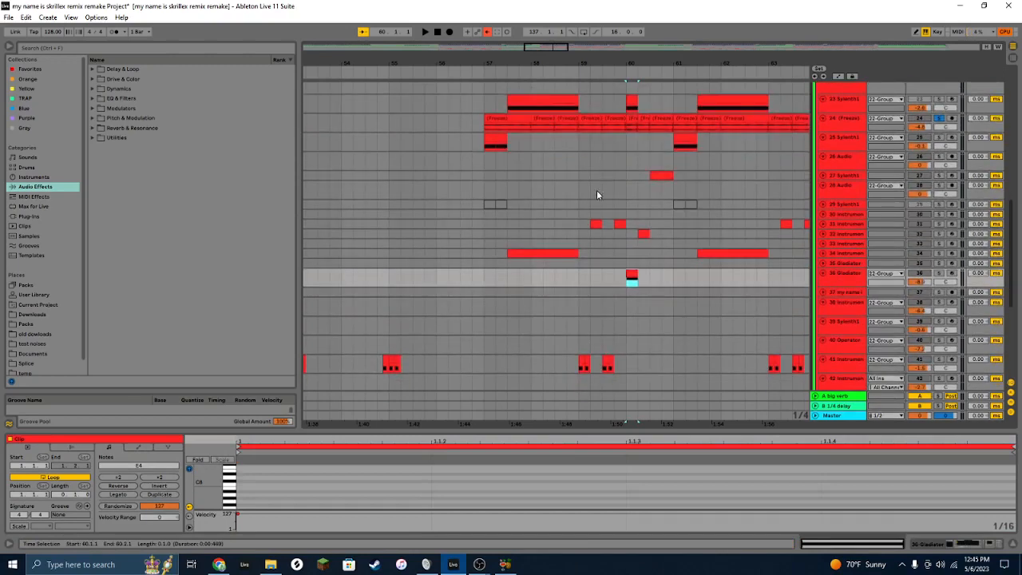
Step: Select the clips in bar 59 on track 41, solo that track in place of track 24, and play them
click(581, 222)
scroll(613, 311, down, 3)
drag(571, 298, 613, 290)
drag(627, 290, 579, 291)
key(space)
key(space)
click(939, 289)
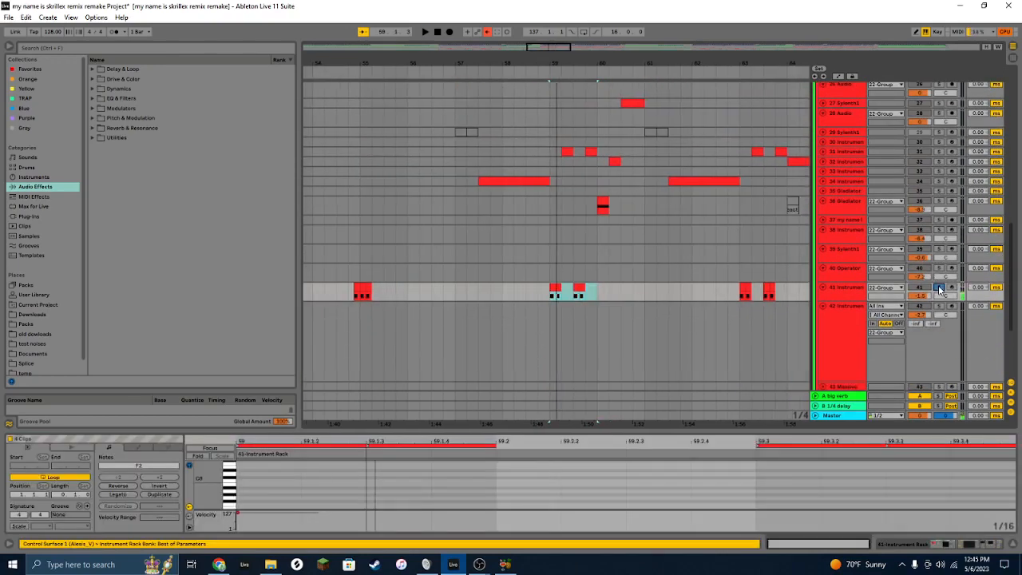
key(space)
key(space)
Step: Display the device chain of frozen track 24 and examine its EQ Eight and Shifter settings
scroll(803, 217, up, 4)
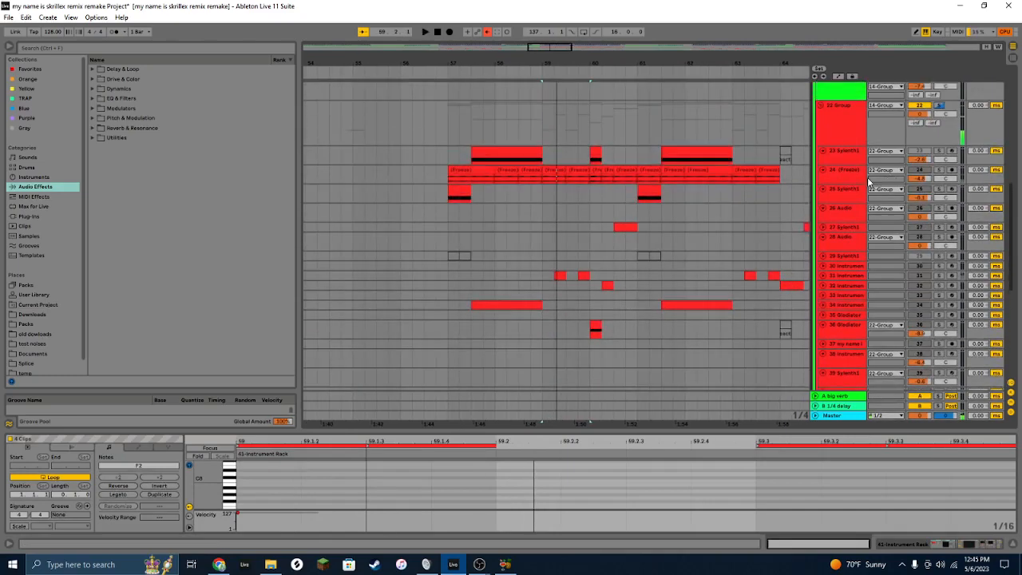
click(857, 175)
double_click(837, 174)
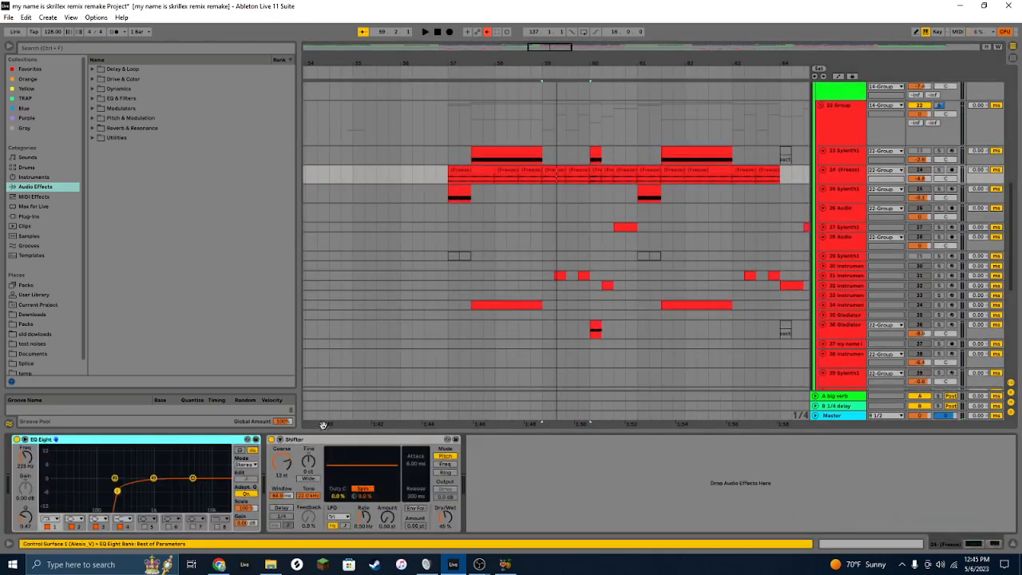
double_click(293, 440)
double_click(270, 455)
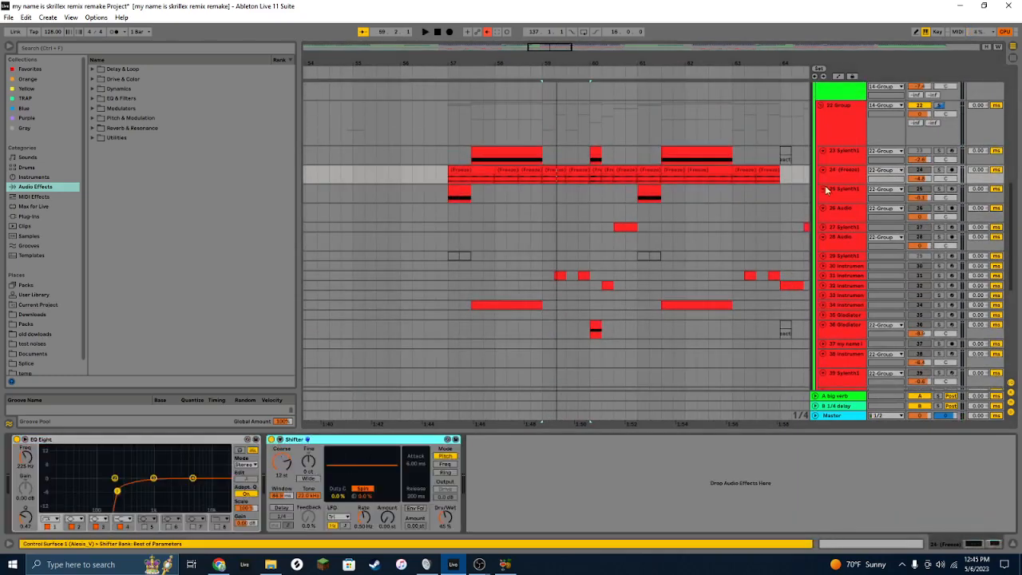
scroll(791, 137, down, 2)
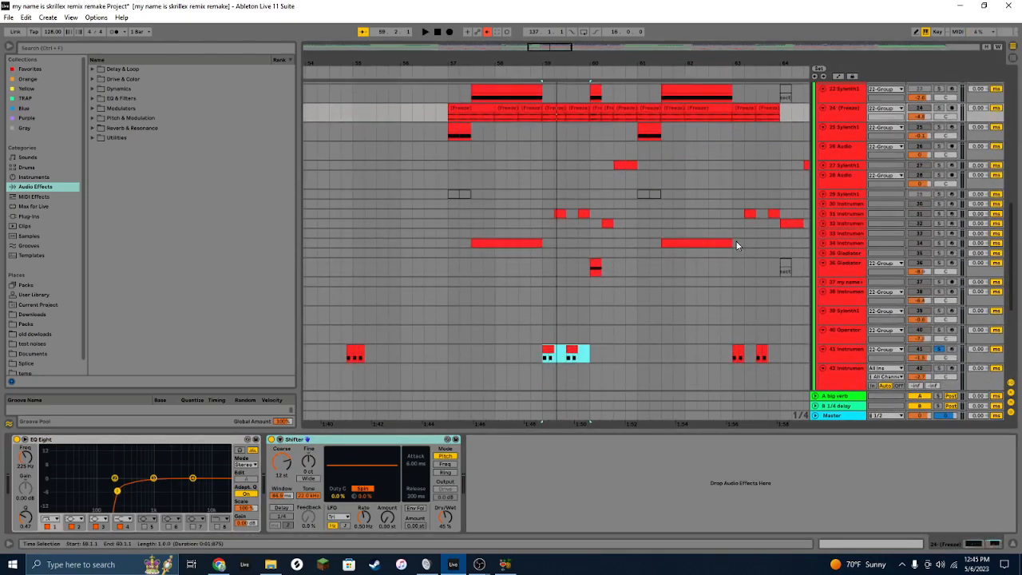
click(339, 441)
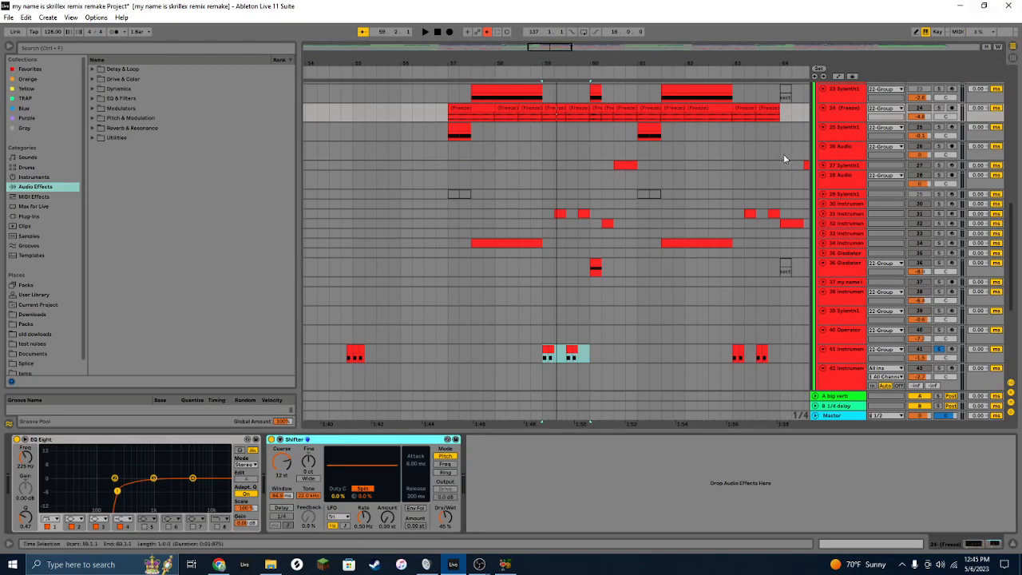
Step: Select track 41 to display its Instrument Rack and effects chain, and play its bar 59 clips
click(848, 102)
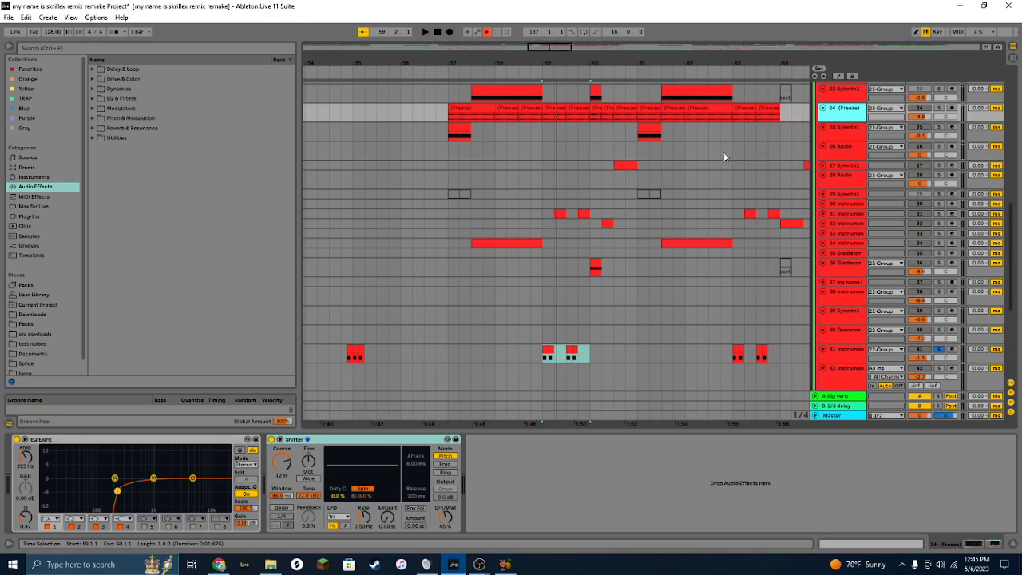
scroll(638, 273, down, 3)
click(854, 283)
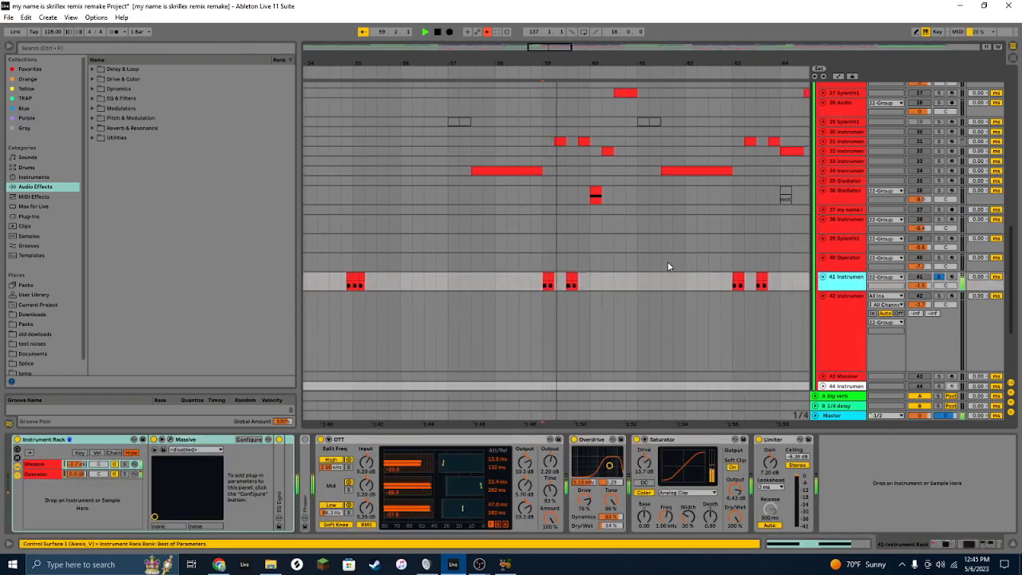
Step: Solo track 31, play its two clips between bars 59 and 60, and solo the third Sylenth1 chain in its rack
scroll(668, 261, up, 3)
click(555, 204)
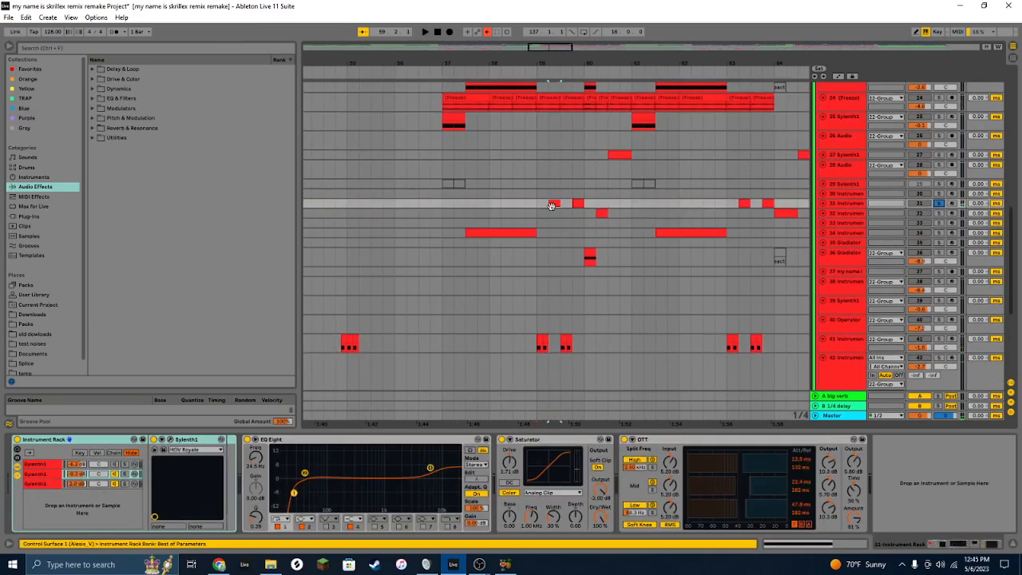
shift+click(576, 204)
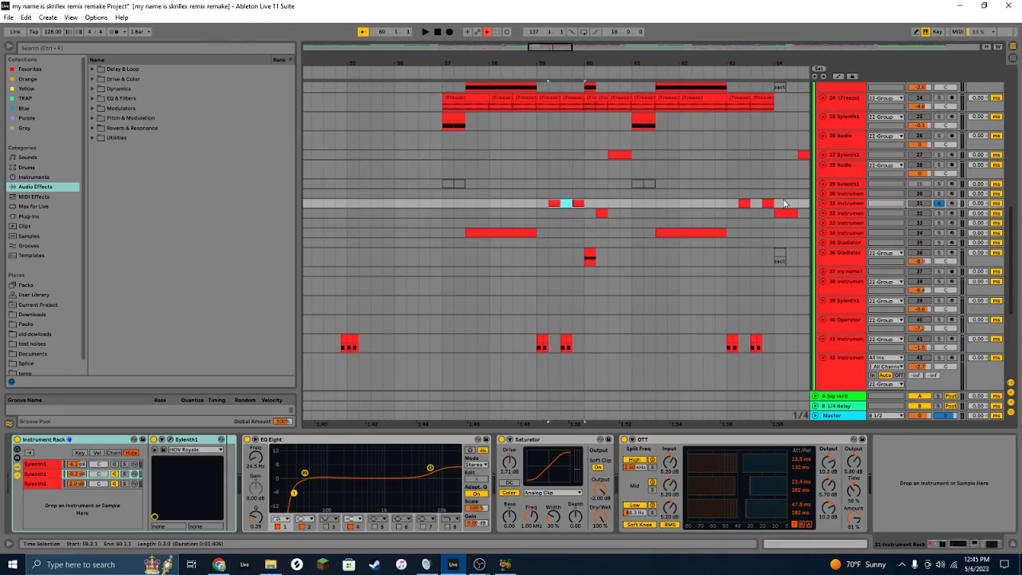
key(space)
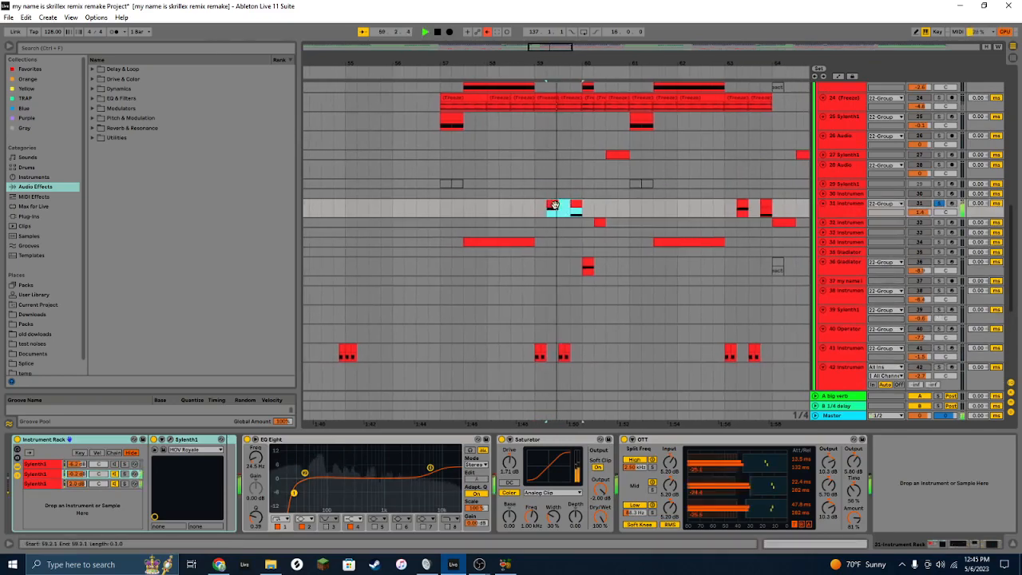
click(124, 484)
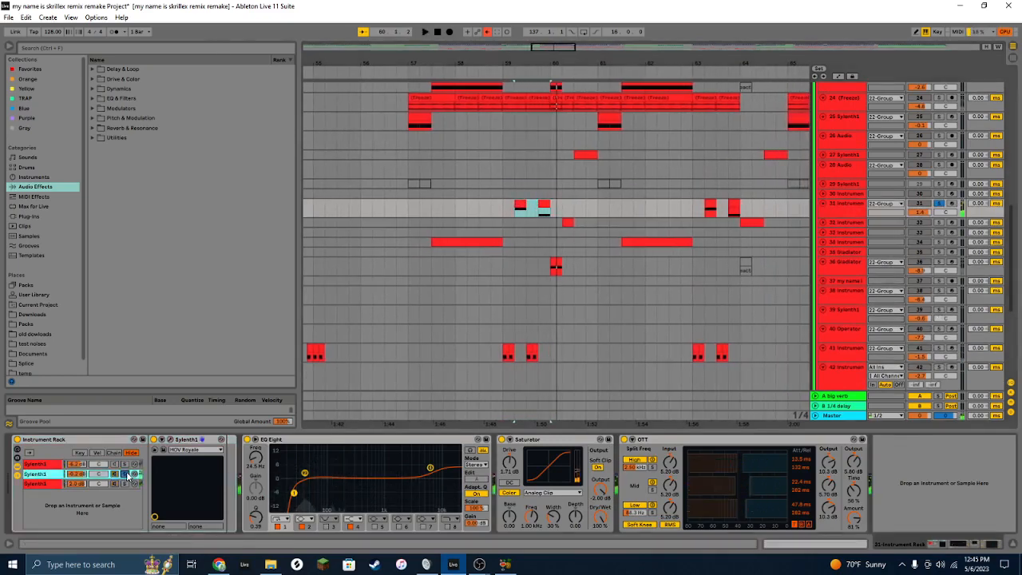
click(124, 484)
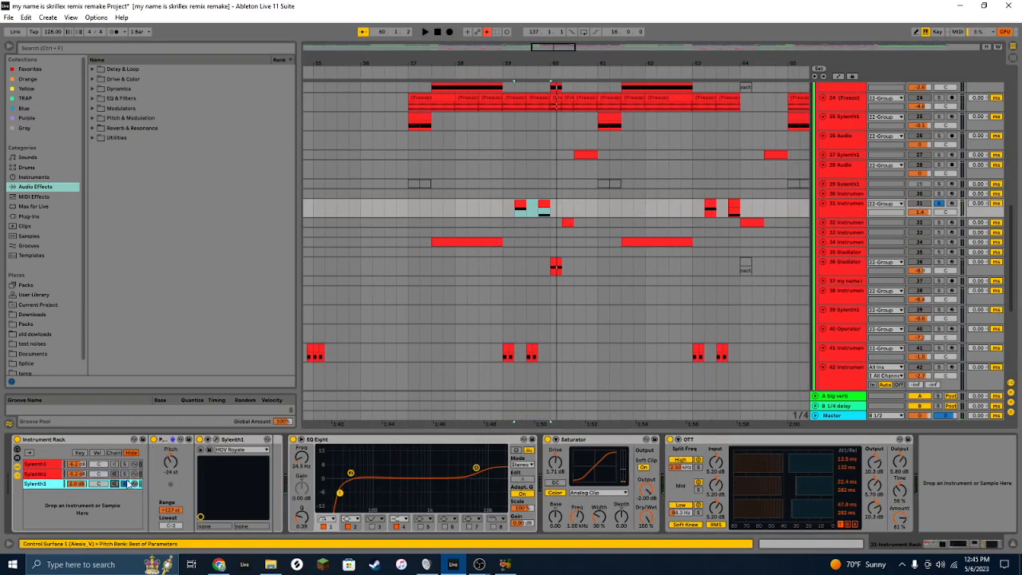
Step: Go back to the section around bar 41, solo track 30 alongside track 31, and play its short clip there
drag(541, 44, 463, 36)
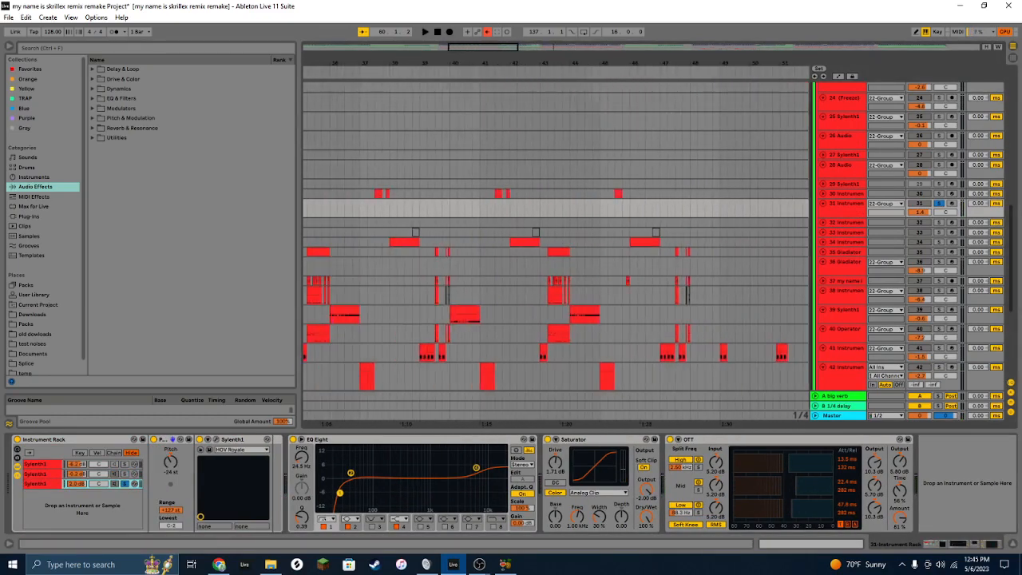
click(505, 193)
ctrl+click(939, 194)
key(space)
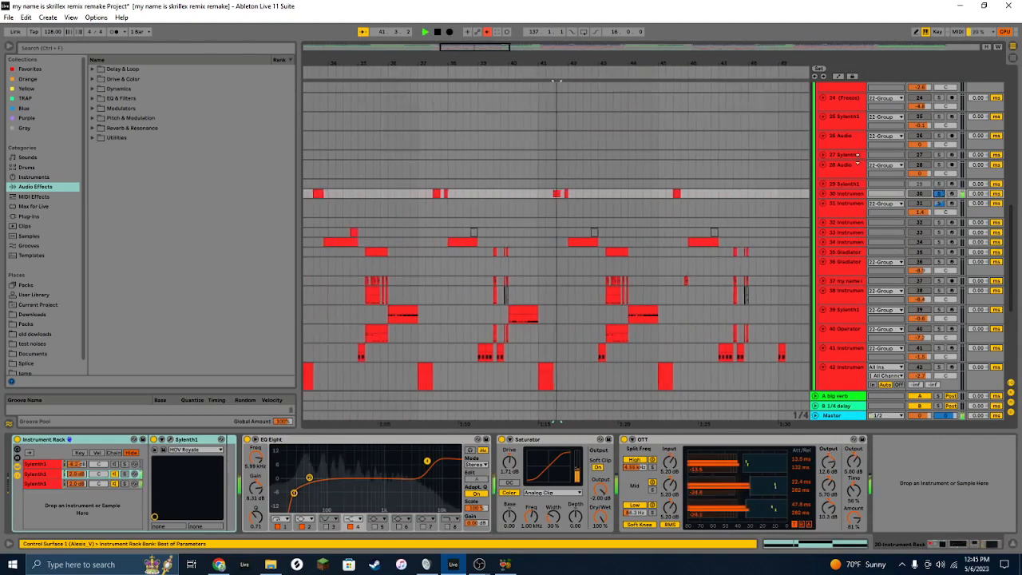
key(space)
Step: Return to track 31's first clip after bar 59 and examine the HOV Royale patch in the rack's second Sylenth1 chain
drag(484, 46, 557, 46)
click(512, 214)
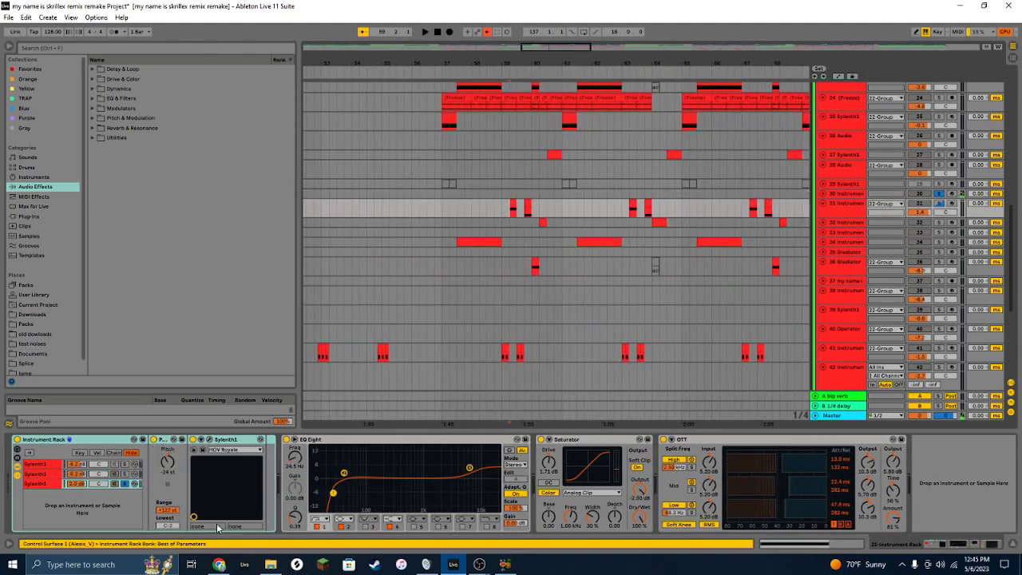
click(125, 476)
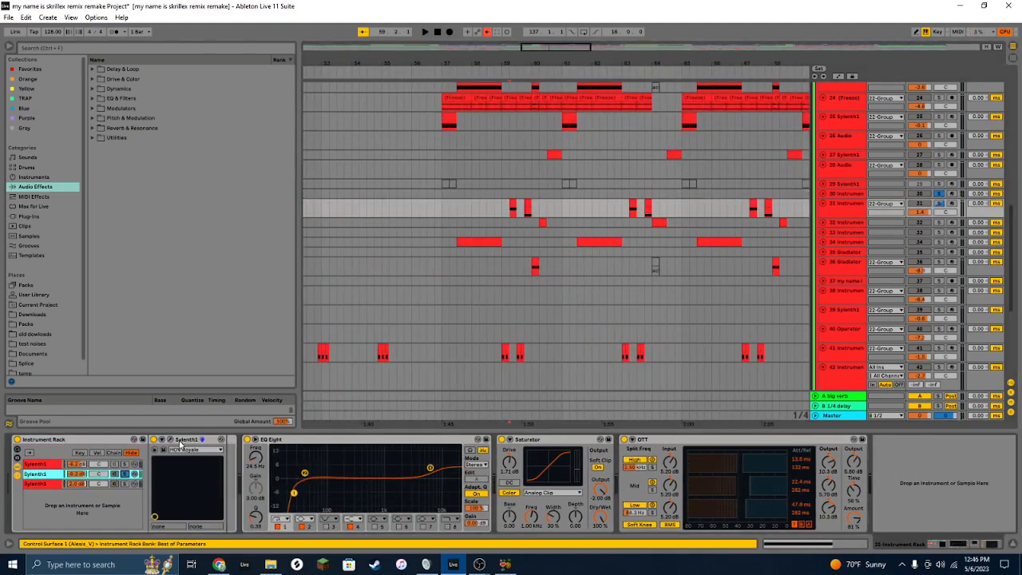
click(170, 439)
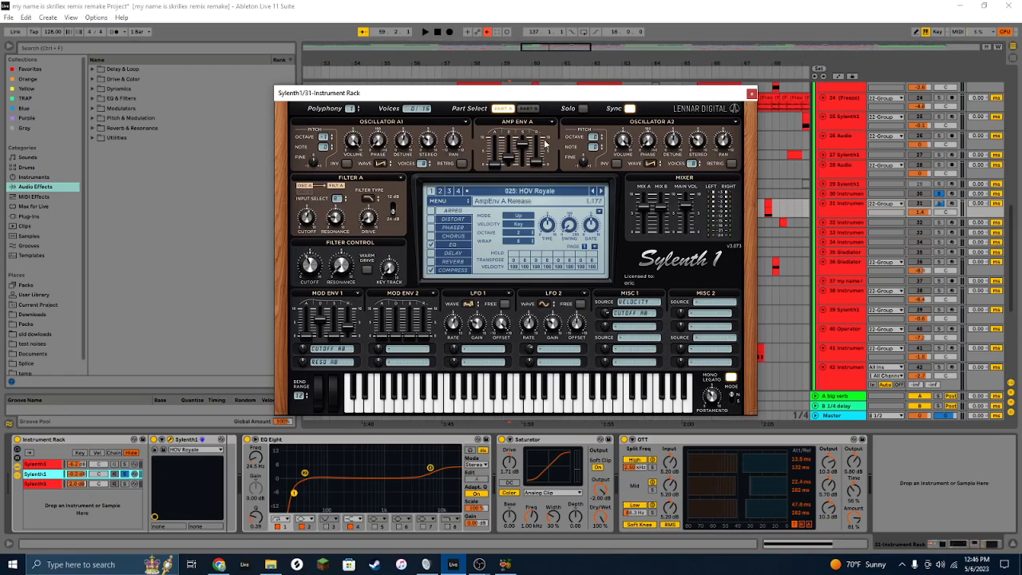
click(125, 484)
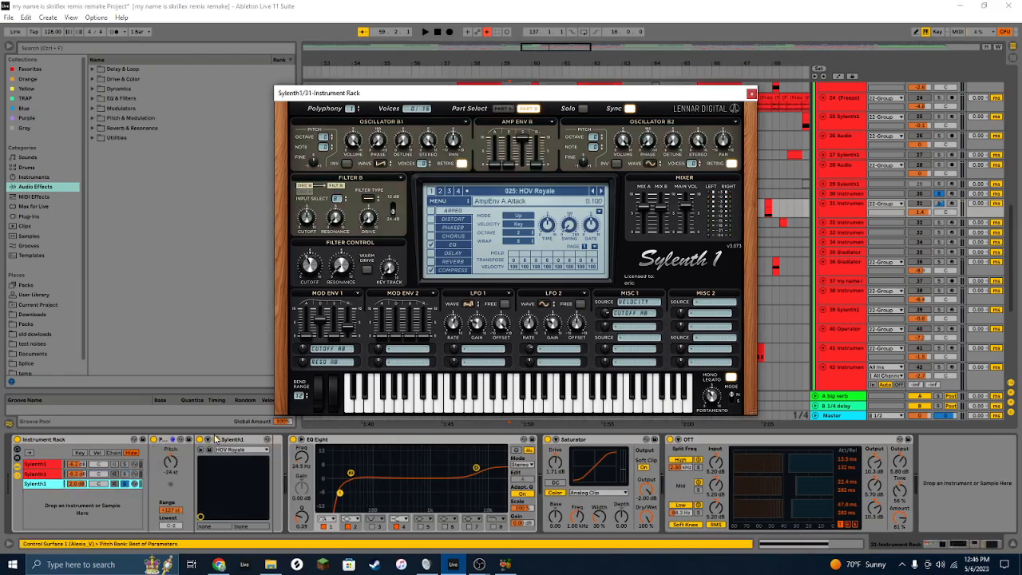
click(751, 94)
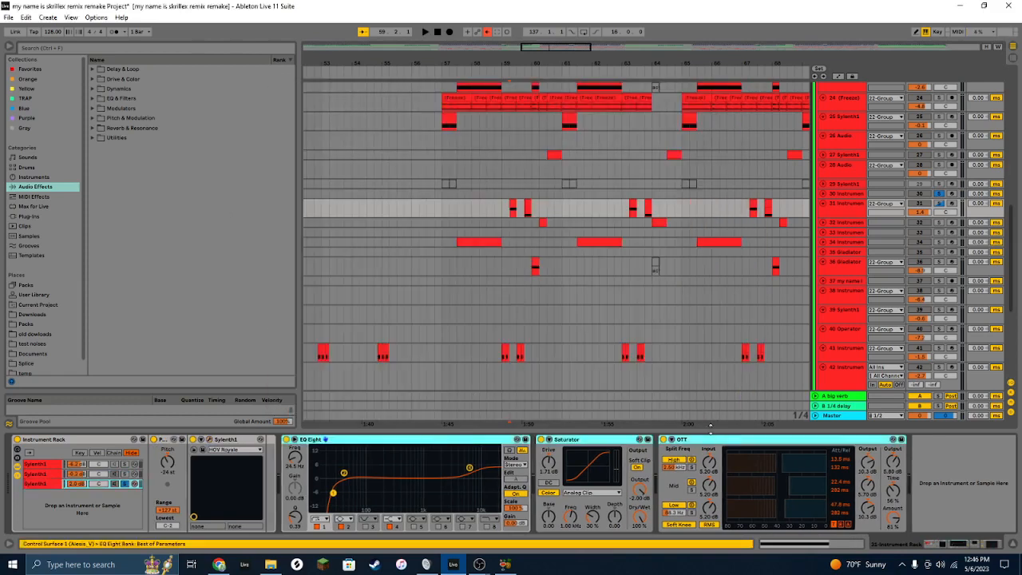
Step: Play track 31 soloed alone with its EQ Eight, Saturator and OTT turned off and the rack's third chain unsoloed
key(space)
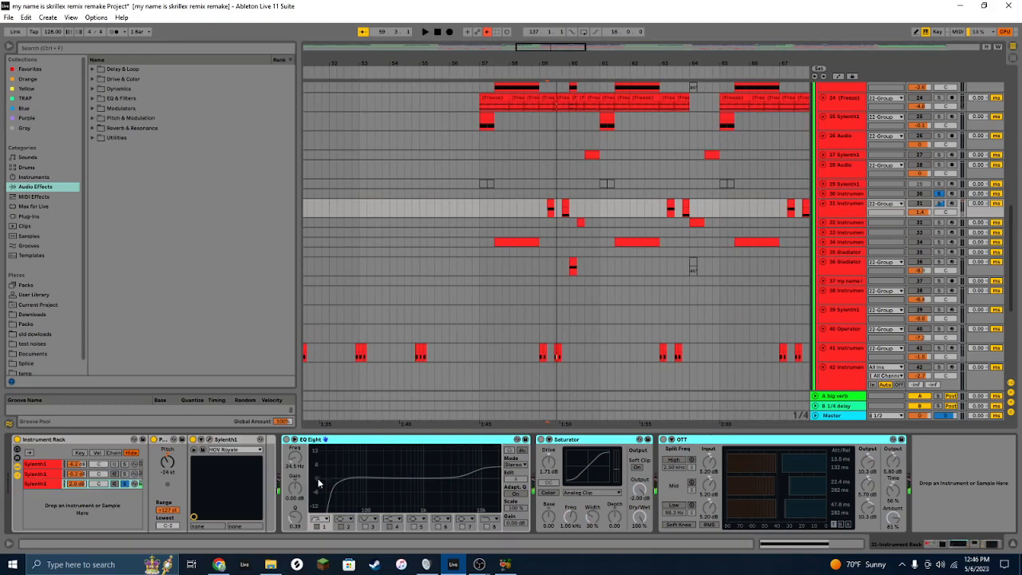
click(128, 486)
key(space)
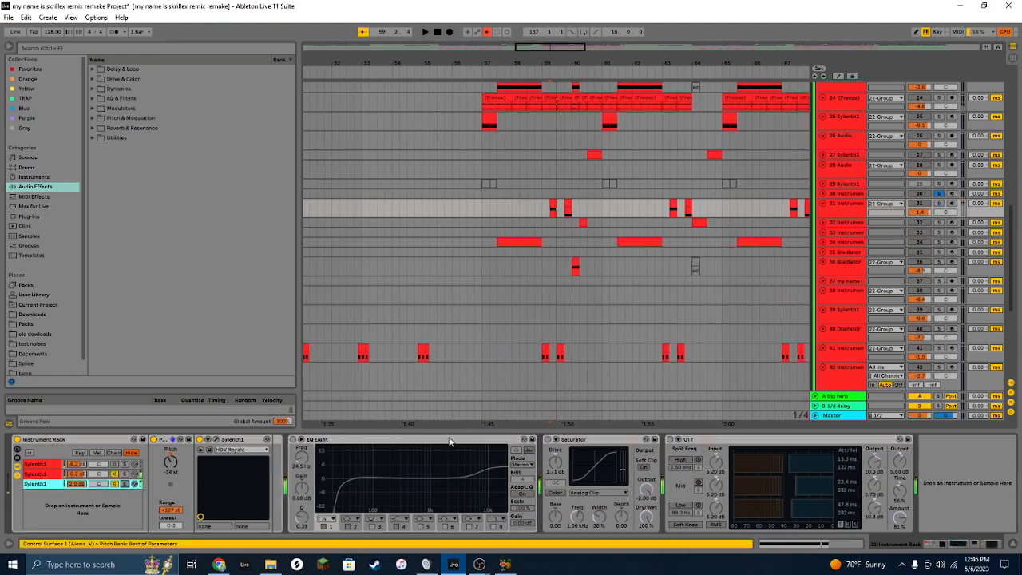
click(939, 204)
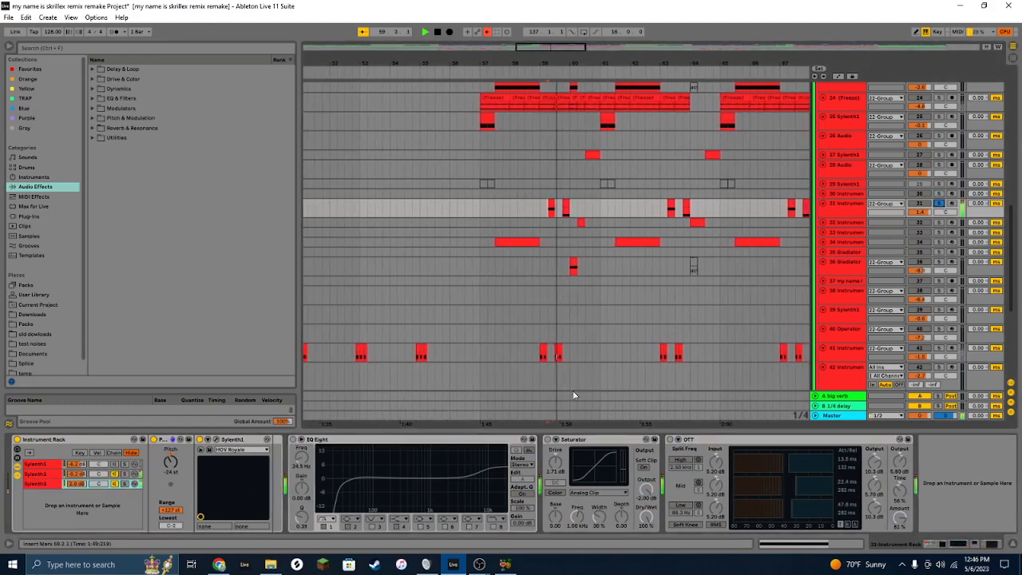
Step: Turn the EQ Eight, Saturator and OTT on track 31 back on and play the clips through them
click(445, 442)
shift+click(737, 439)
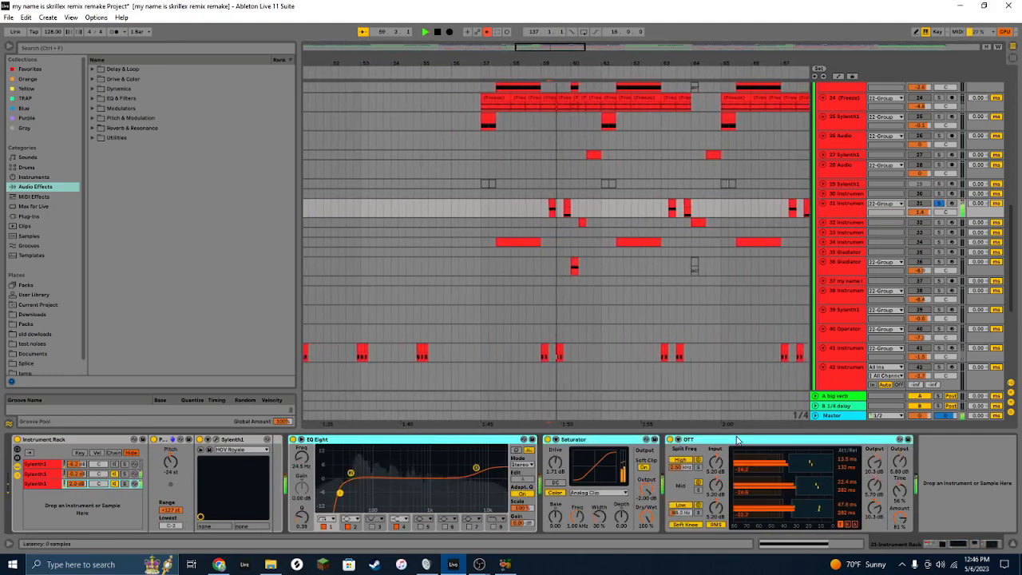
key(space)
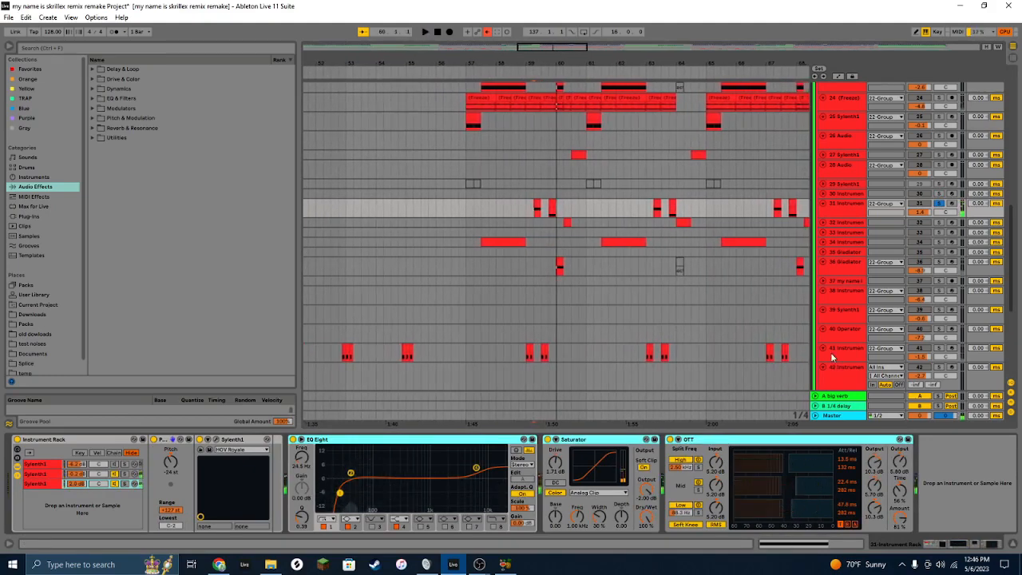
Step: Solo Gladiator track 36 and play its short clip at bar 60
scroll(647, 208, down, 3)
click(559, 214)
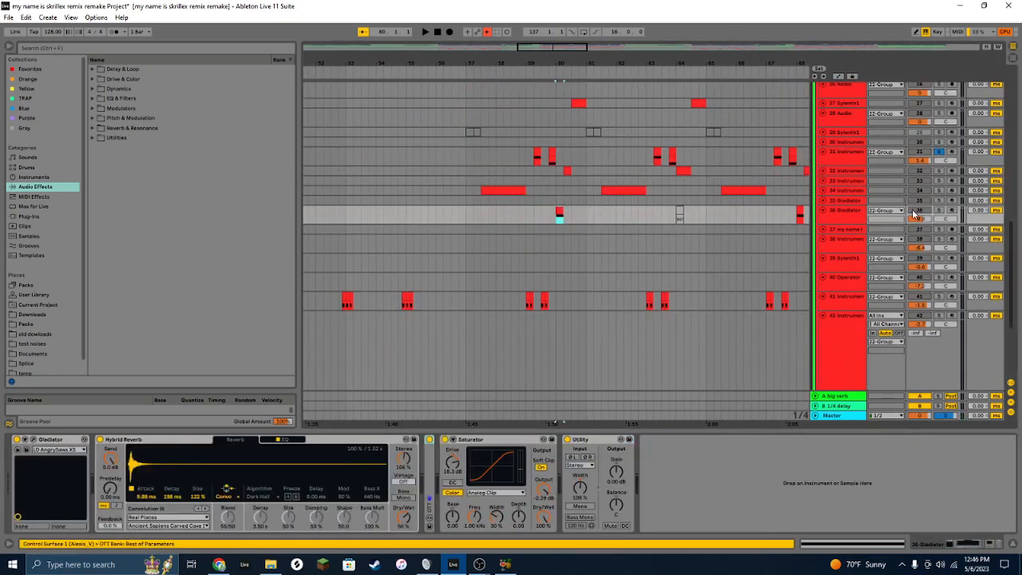
click(939, 212)
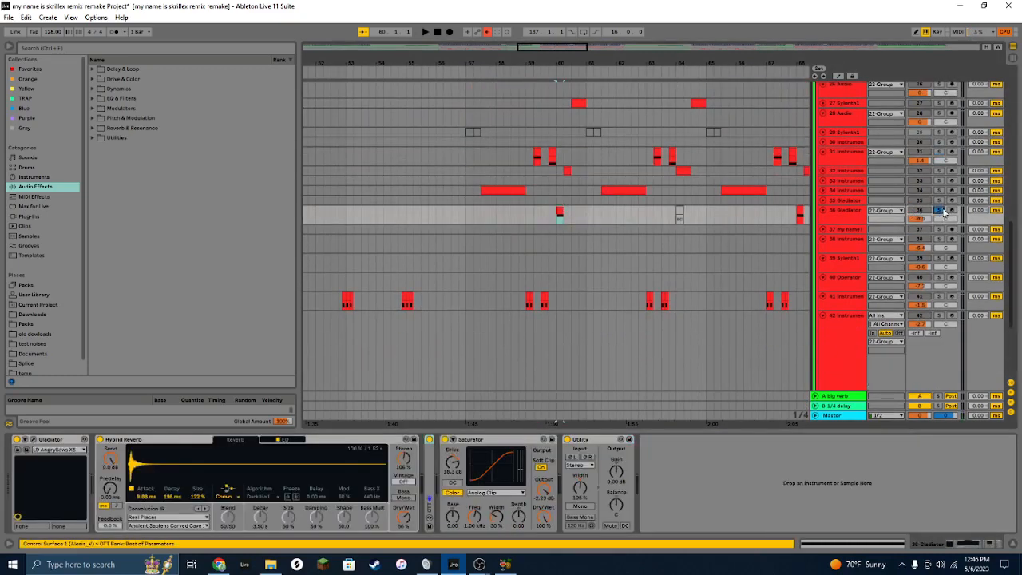
click(559, 212)
scroll(736, 268, up, 1)
scroll(663, 282, up, 3)
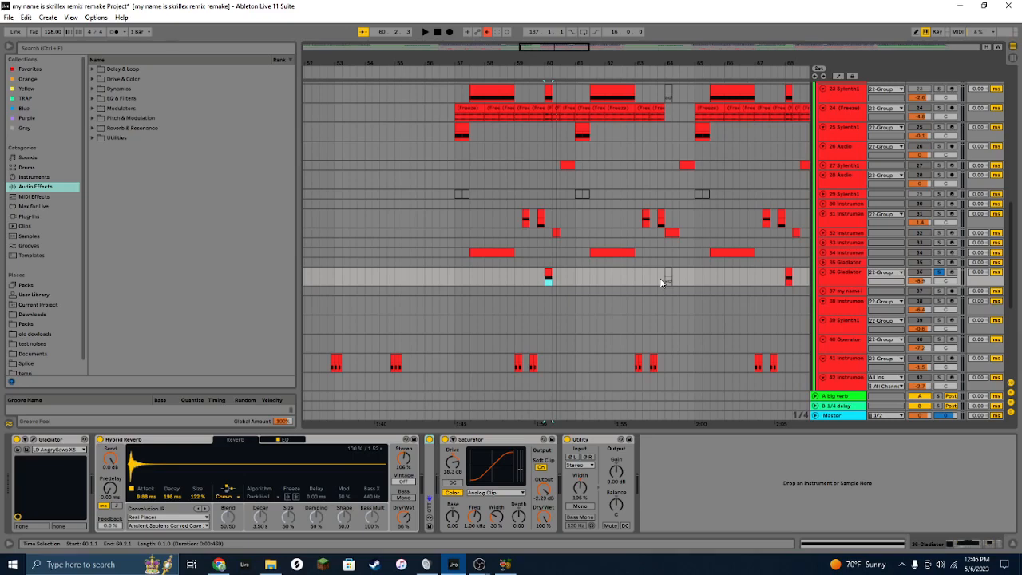
Step: Examine the LD AngrySaws XS patch in track 36's Gladiator synth window, then close the window
click(26, 440)
drag(721, 93, 687, 60)
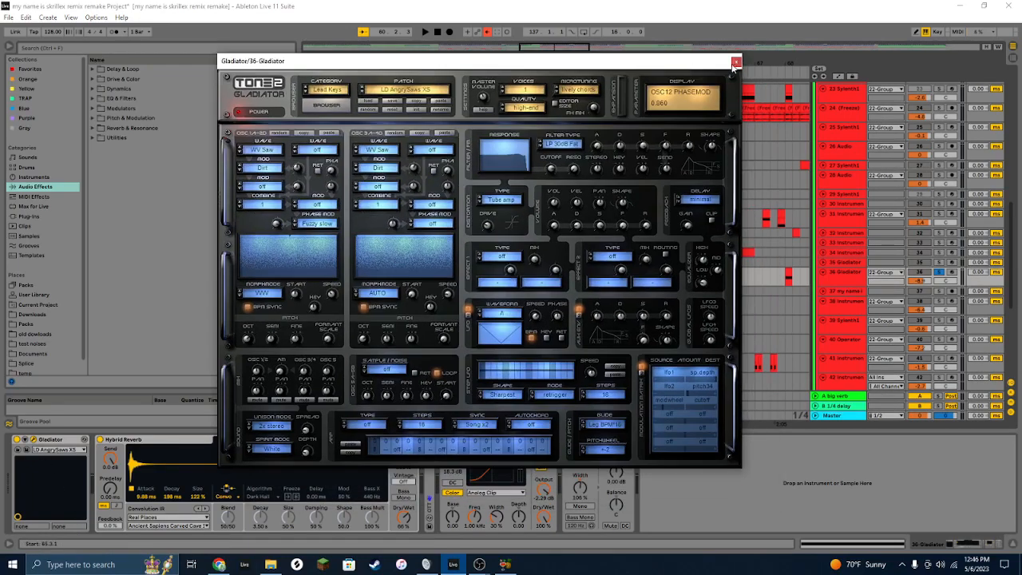
click(736, 61)
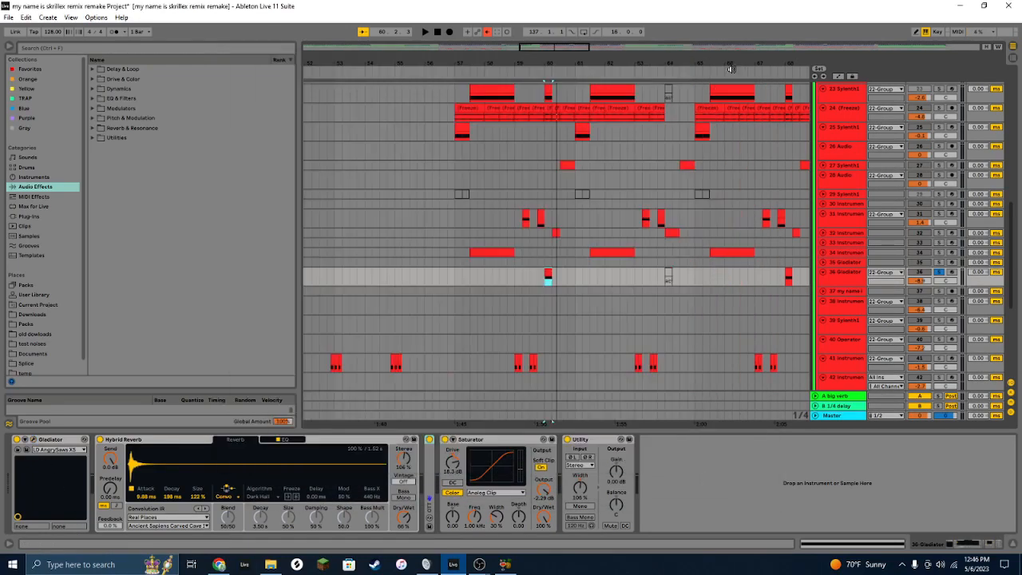
Step: Show the MIDI Ctrl Pitch Bend envelope of track 36's clip at bar 60
click(547, 275)
click(138, 447)
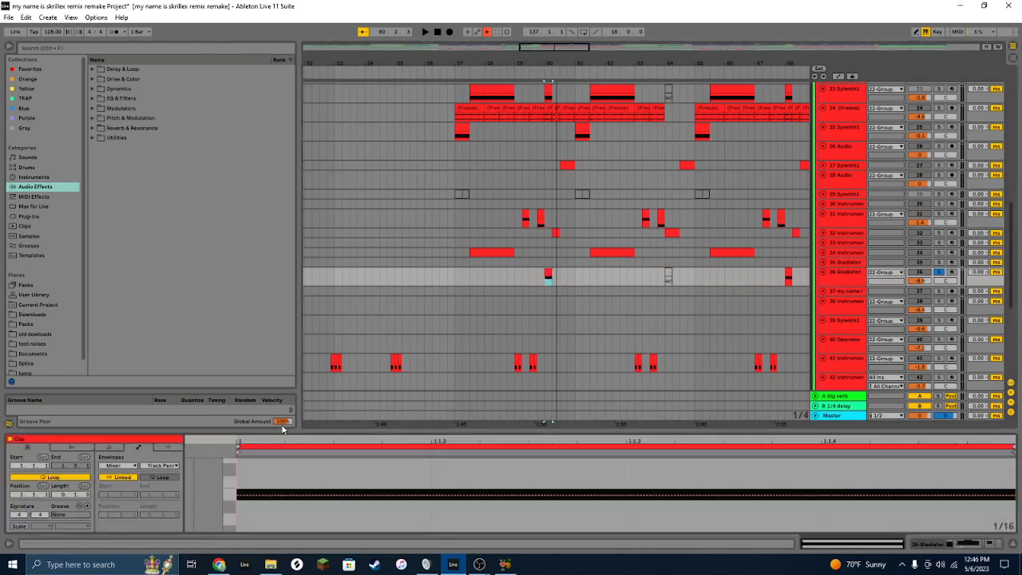
click(116, 464)
click(120, 476)
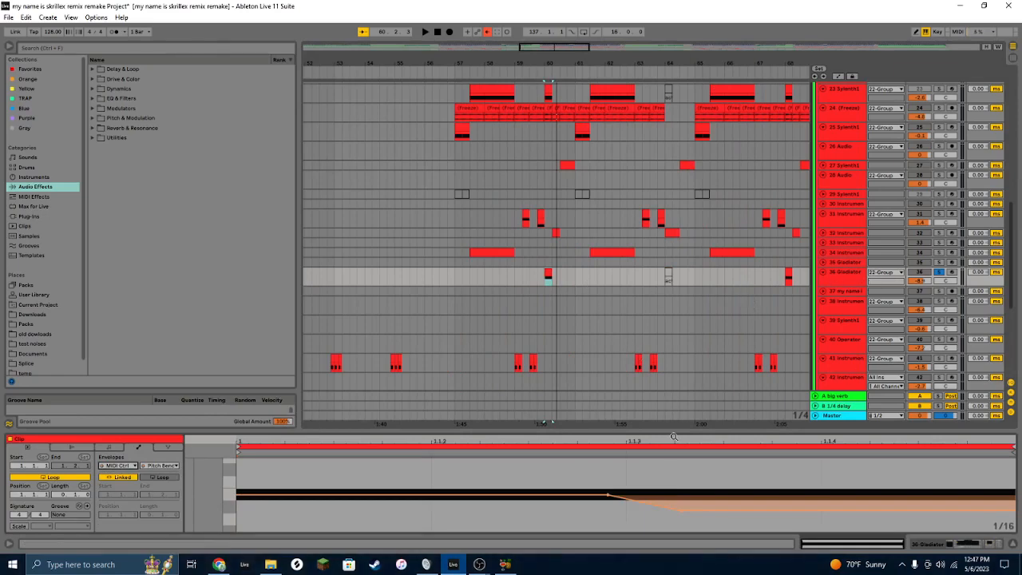
Step: Examine track 36's Hybrid Reverb, OTT, Saturator and Utility settings, unfolding OTT and folding Saturator
click(845, 273)
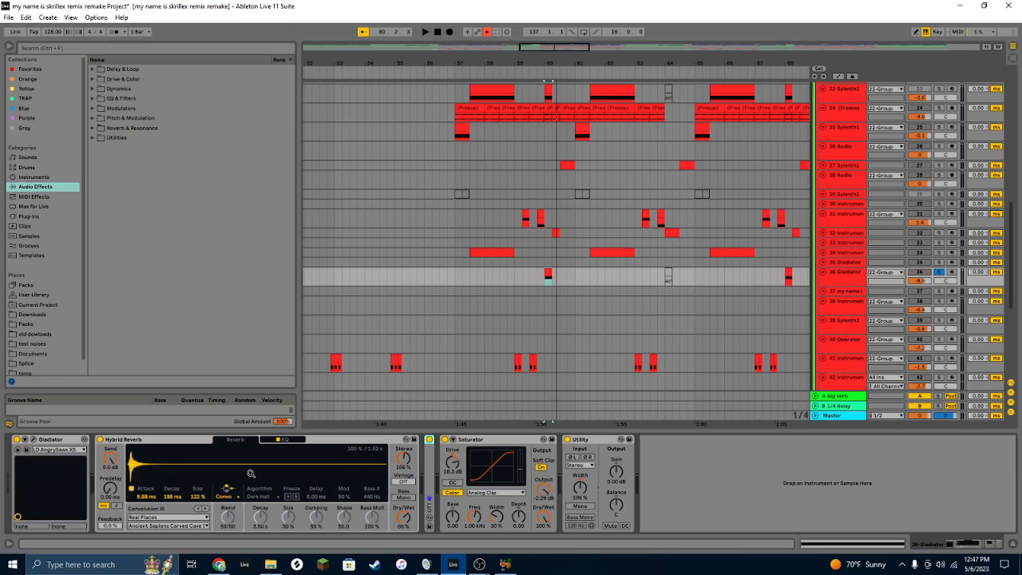
double_click(430, 462)
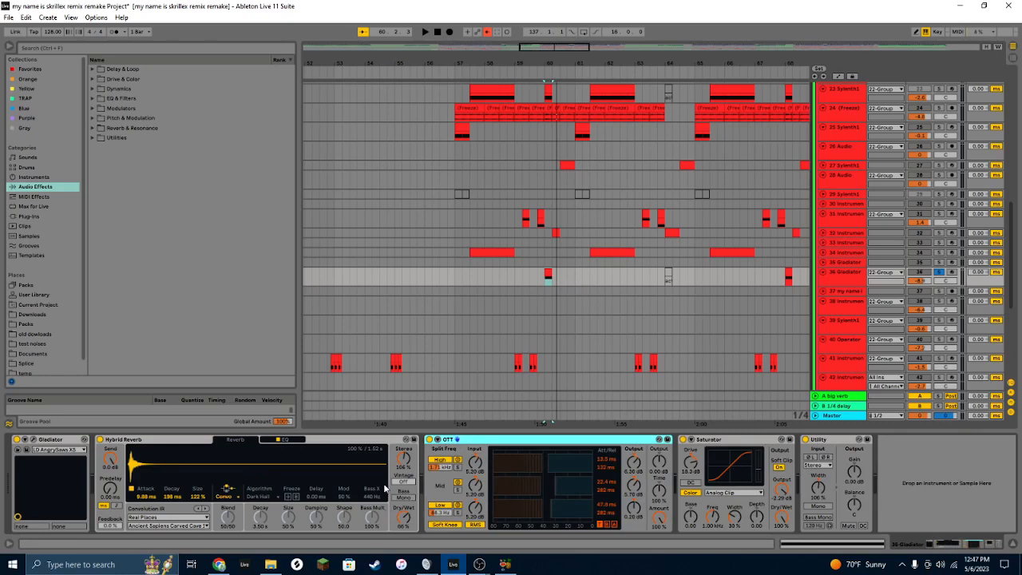
click(726, 440)
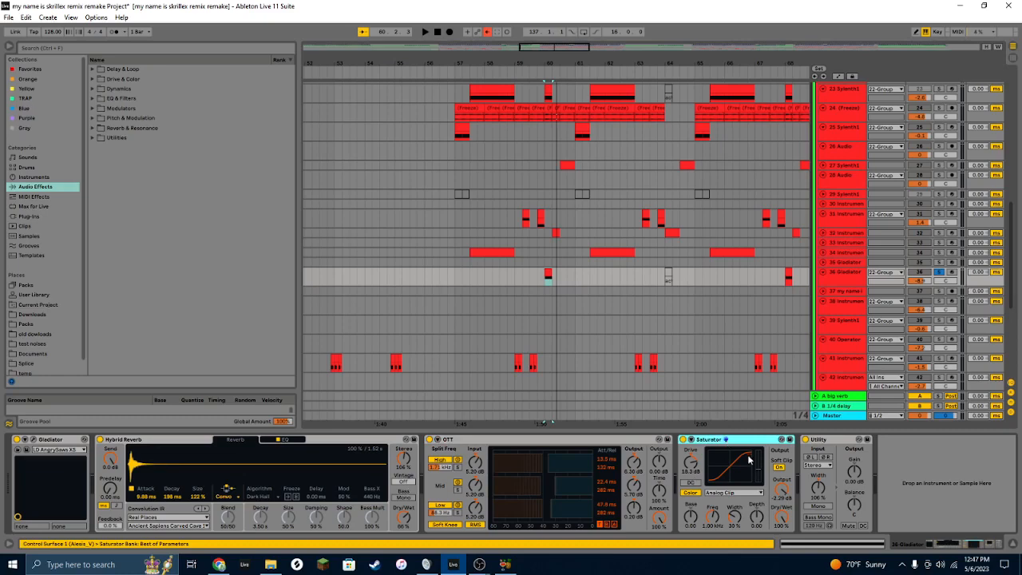
double_click(725, 440)
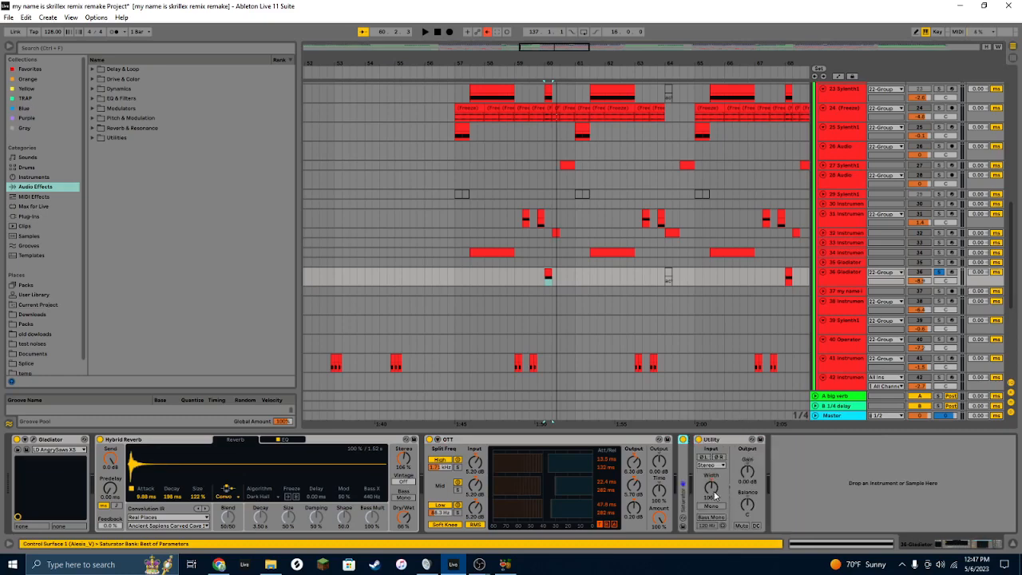
Step: Select the frozen track 24 clip at bar 60 and play from there with track 36 still soloed
scroll(701, 331, up, 3)
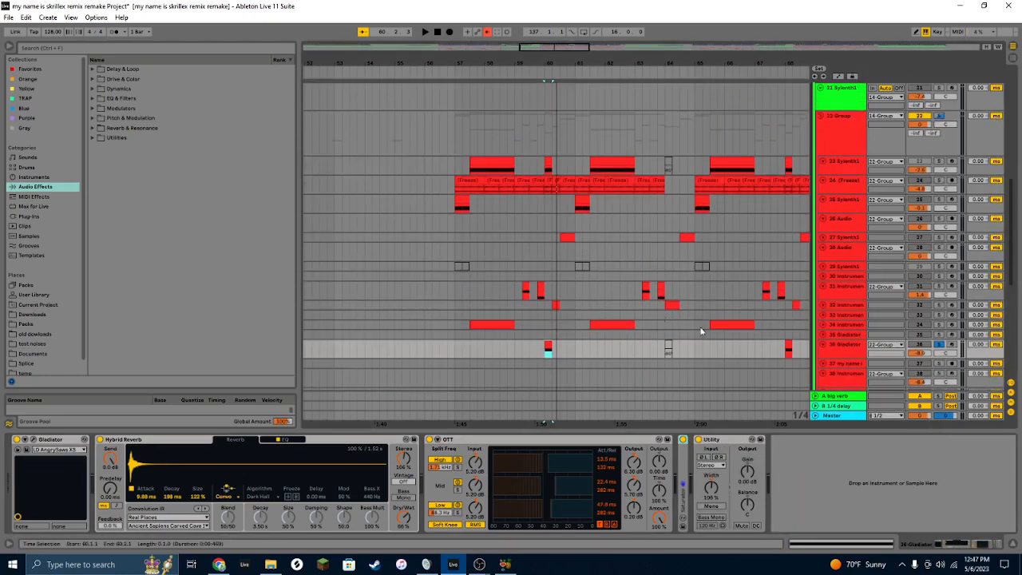
scroll(701, 330, down, 3)
click(545, 125)
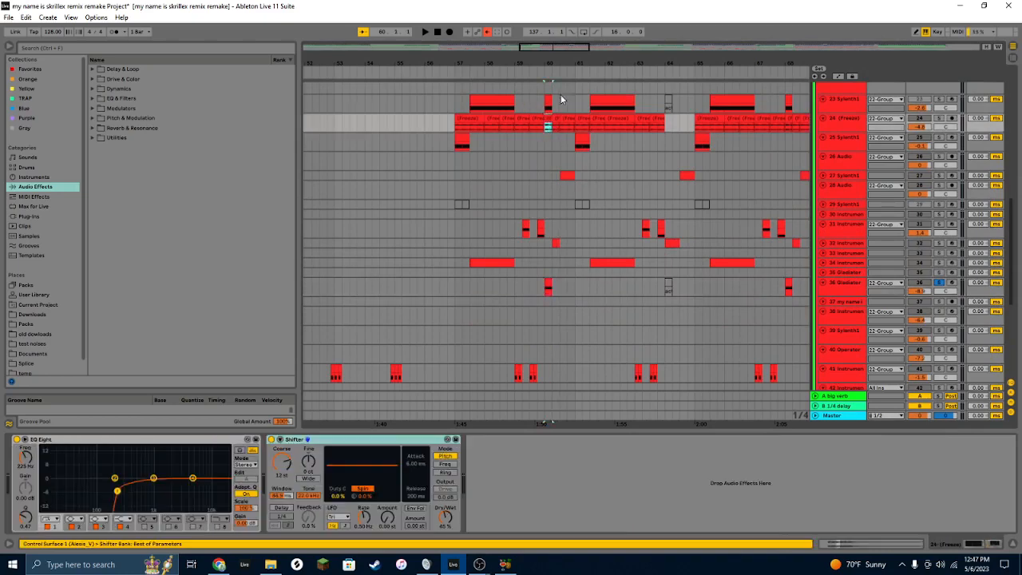
scroll(527, 105, down, 2)
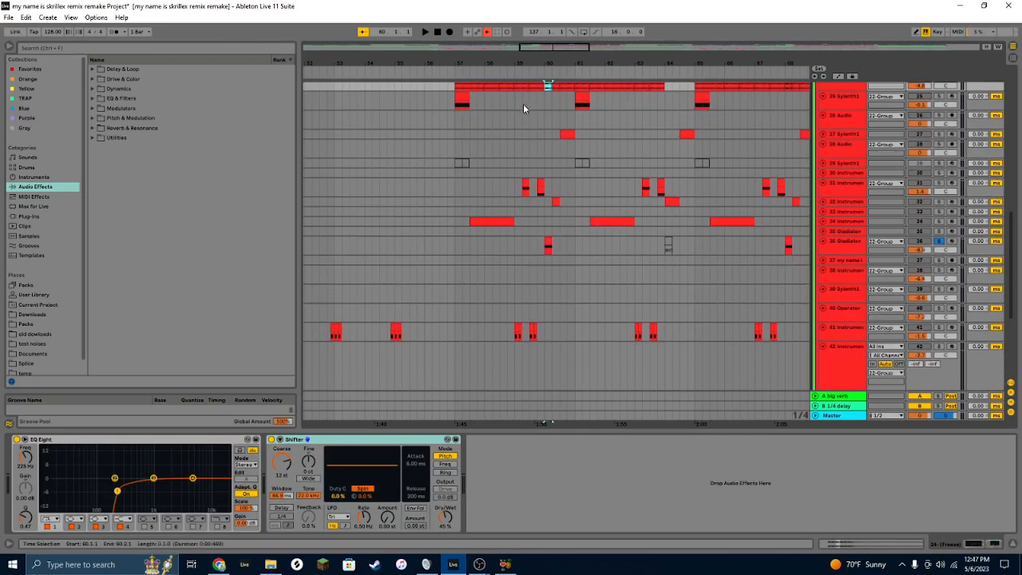
scroll(524, 108, up, 1)
key(space)
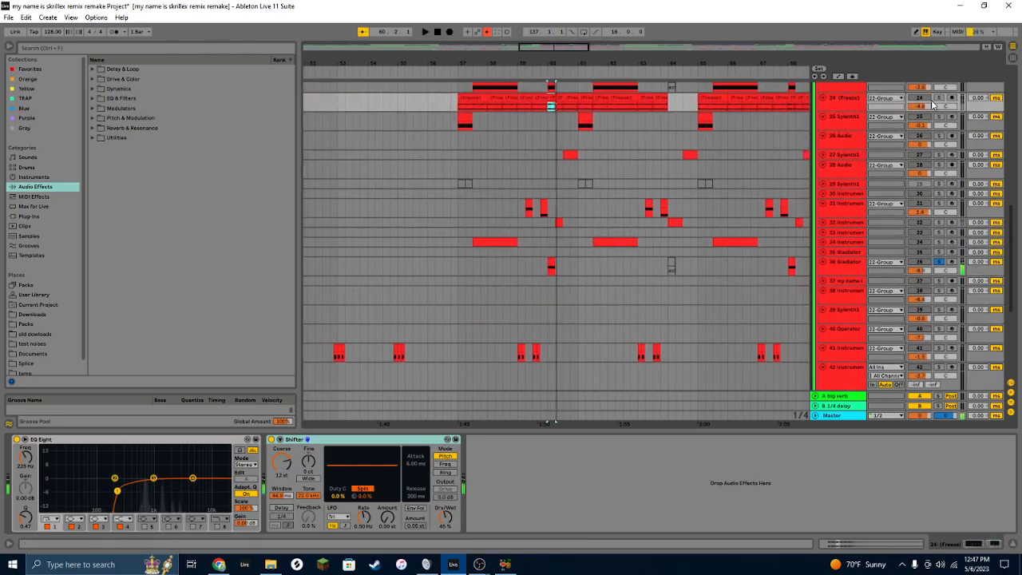
Step: Play tracks 32 and 27 soloed together just after bar 60, then play track 32 soloed alone
click(951, 221)
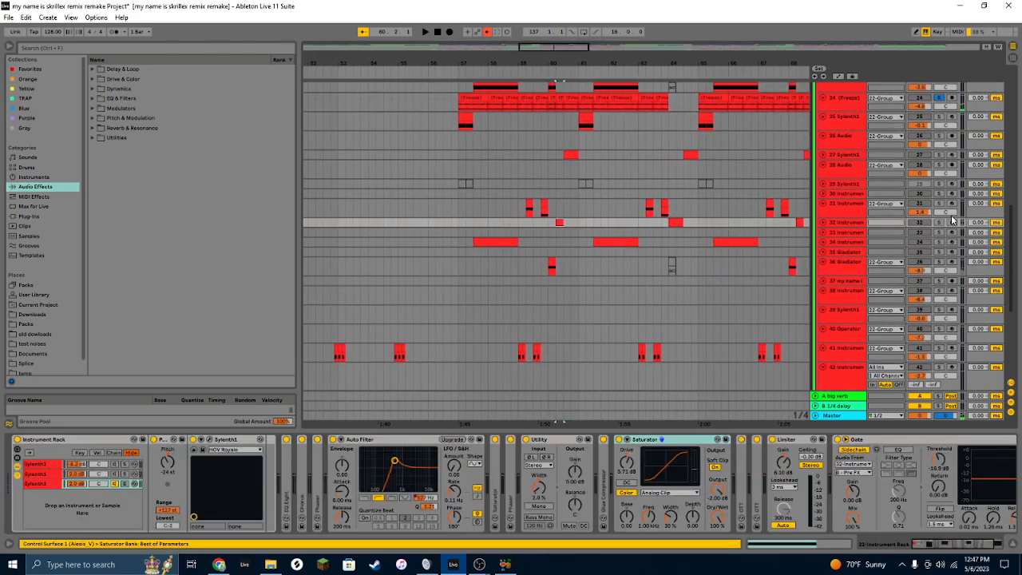
click(939, 222)
click(939, 155)
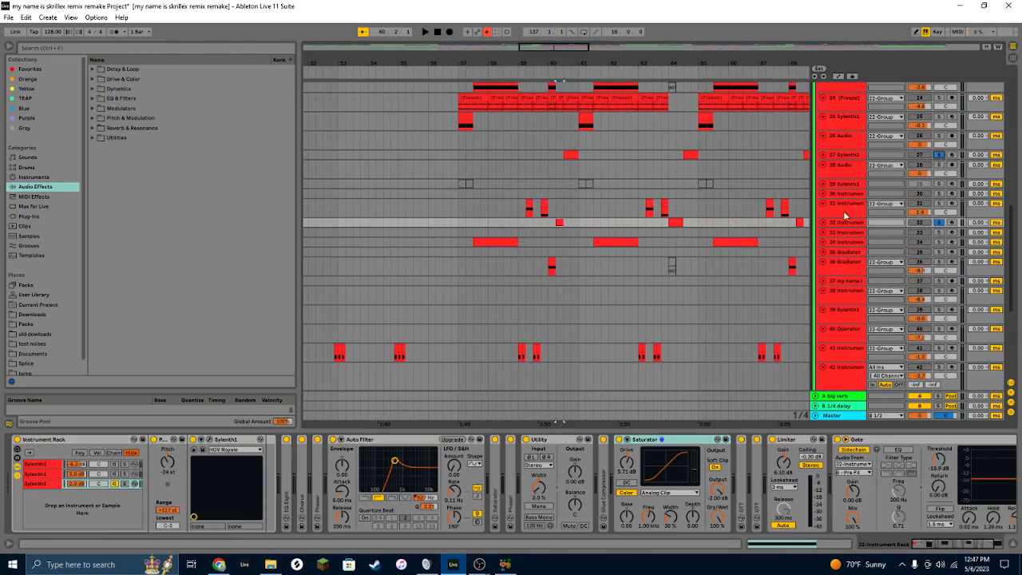
key(space)
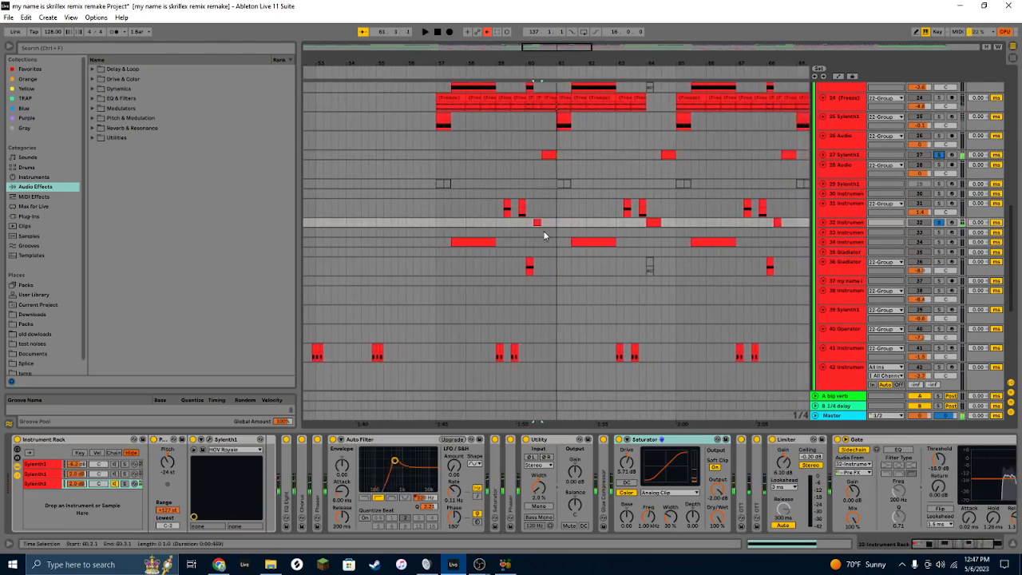
click(939, 222)
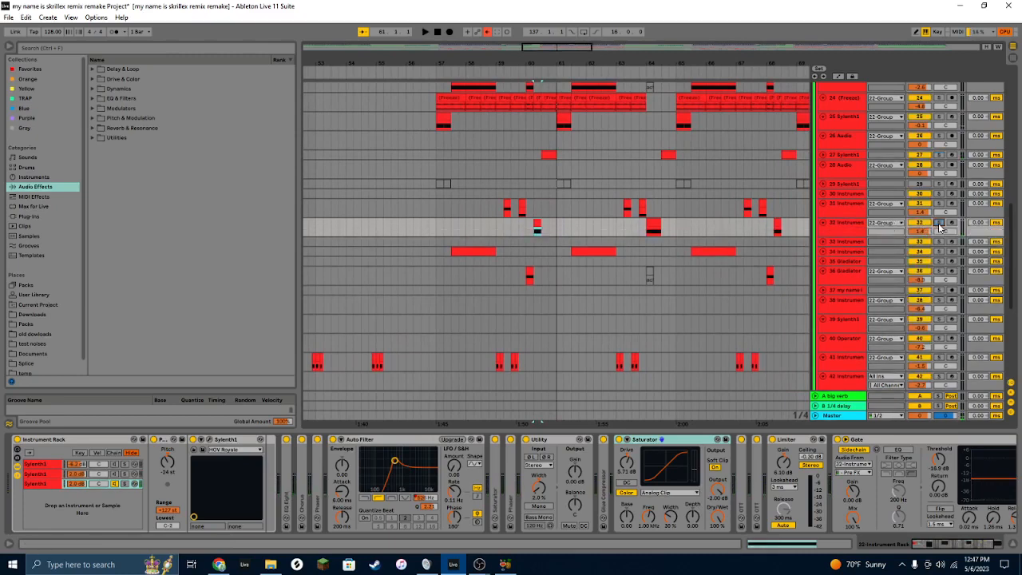
key(space)
Step: Turn off all of track 32's effects from EQ Eight through Gate and play its clip dry
click(288, 471)
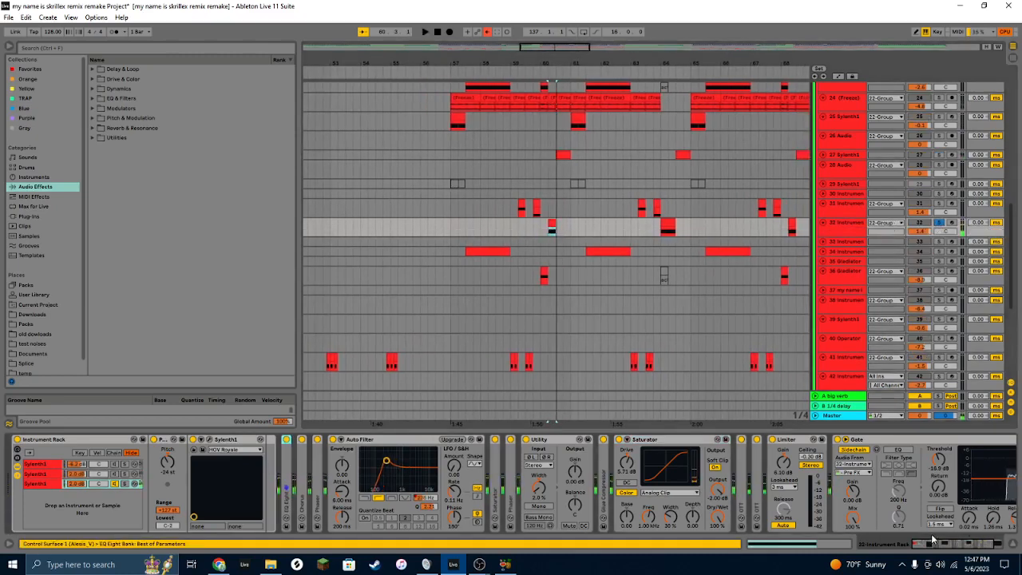
scroll(930, 534, down, 3)
shift+click(794, 441)
key(0)
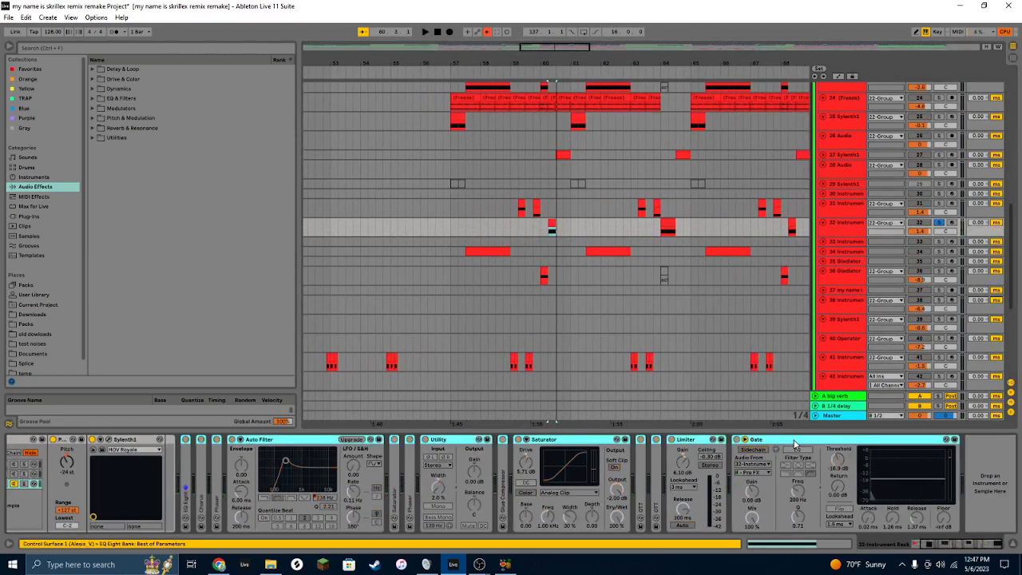
key(space)
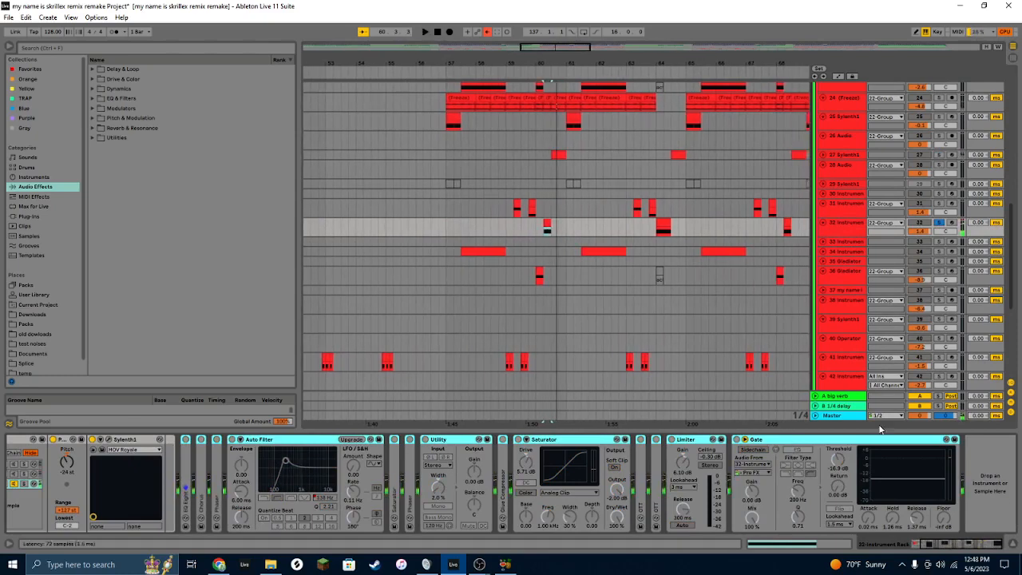
Step: Examine the HOV Royale patch in track 32's Sylenth1 while replaying the clip, then close the synth window
click(113, 440)
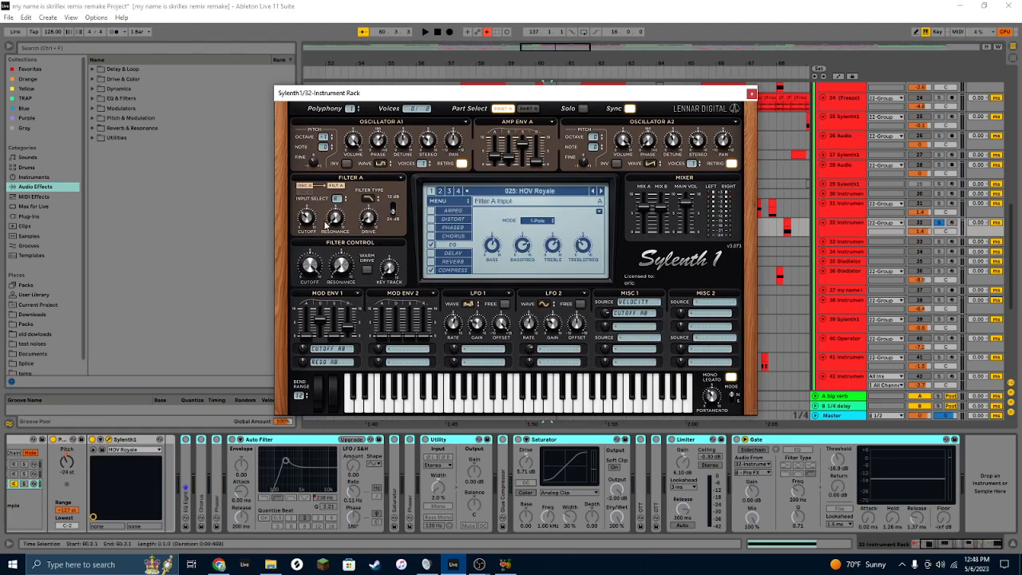
key(space)
key(space)
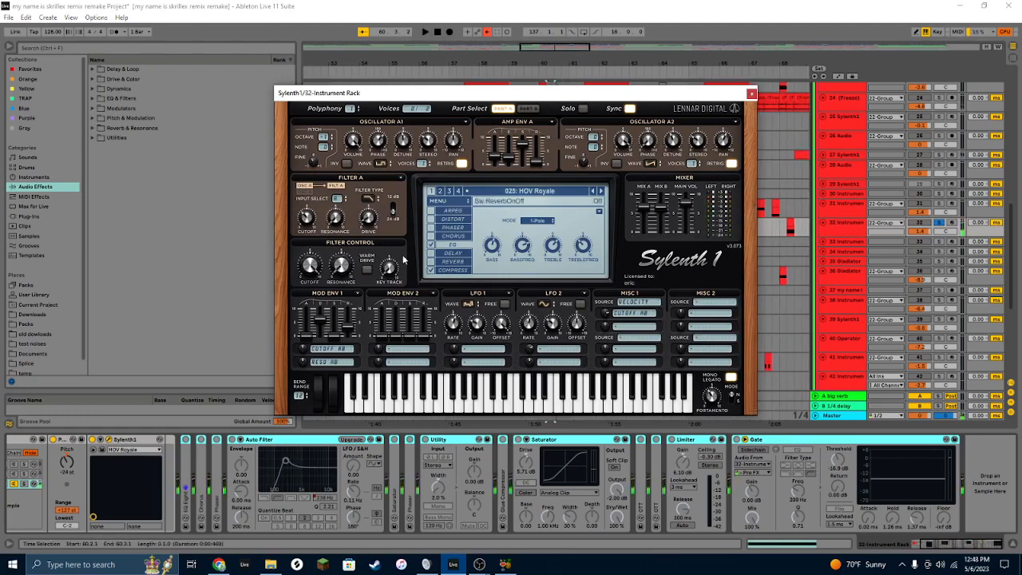
click(752, 94)
Step: Turn track 32's EQ Eight and Chorus back on one at a time, unfolding each to check its settings before folding it
drag(966, 543, 938, 543)
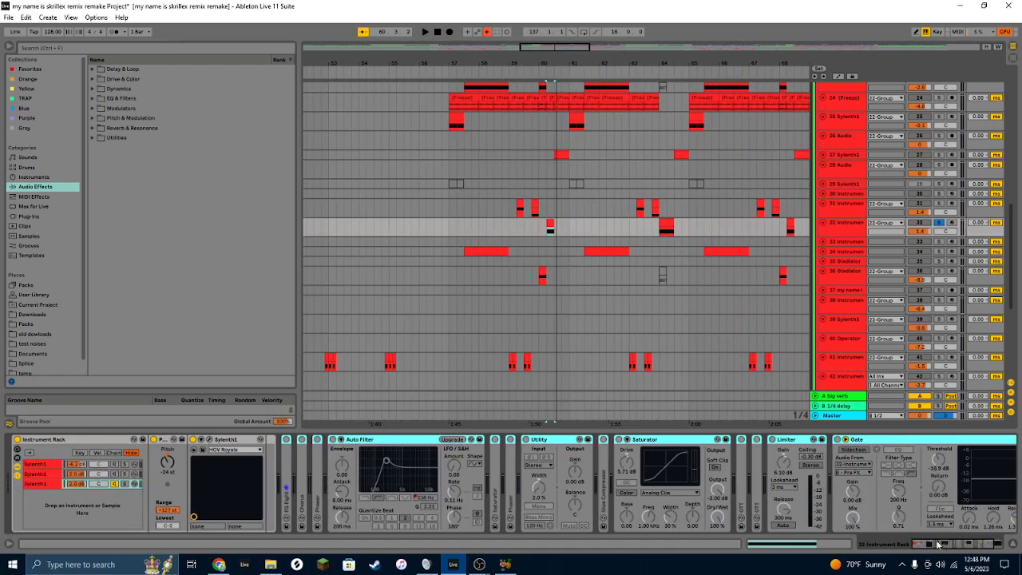
double_click(289, 460)
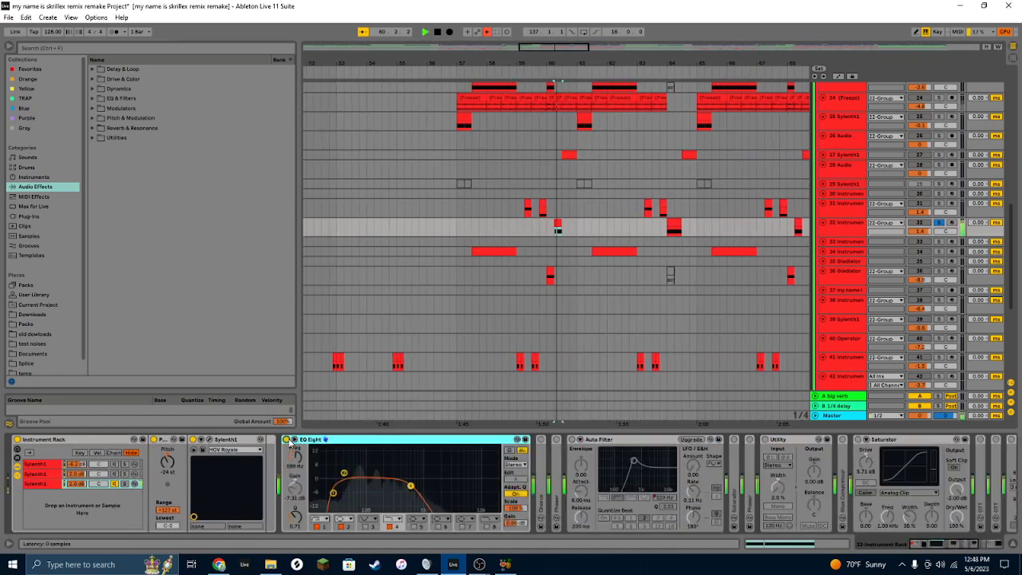
double_click(289, 447)
double_click(303, 449)
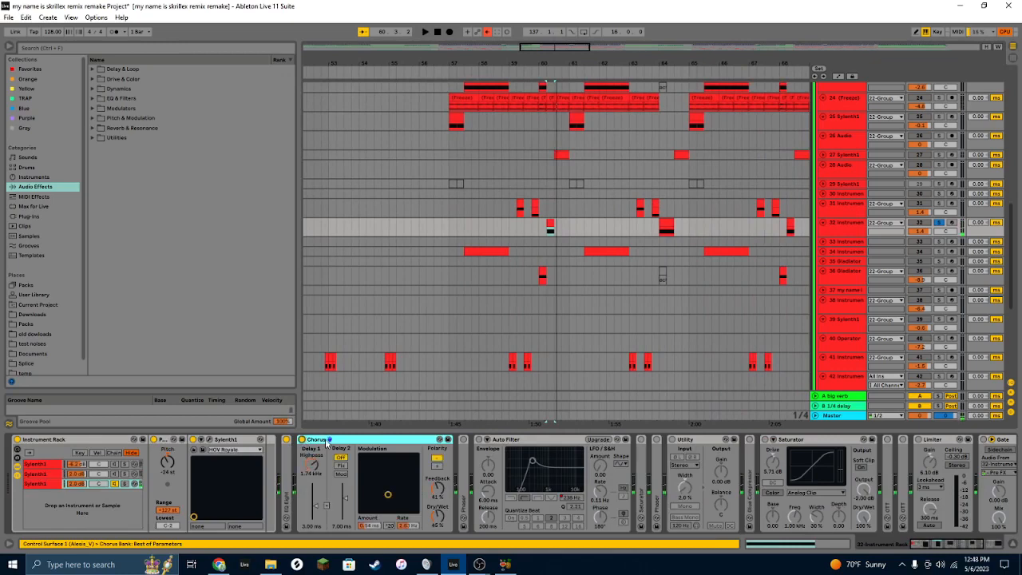
double_click(304, 444)
Step: Reactivate track 32's first Phaser, Auto Filter, Sinoid Fold Saturator and second Phaser in turn, unfolding the folded devices to check their settings
double_click(318, 449)
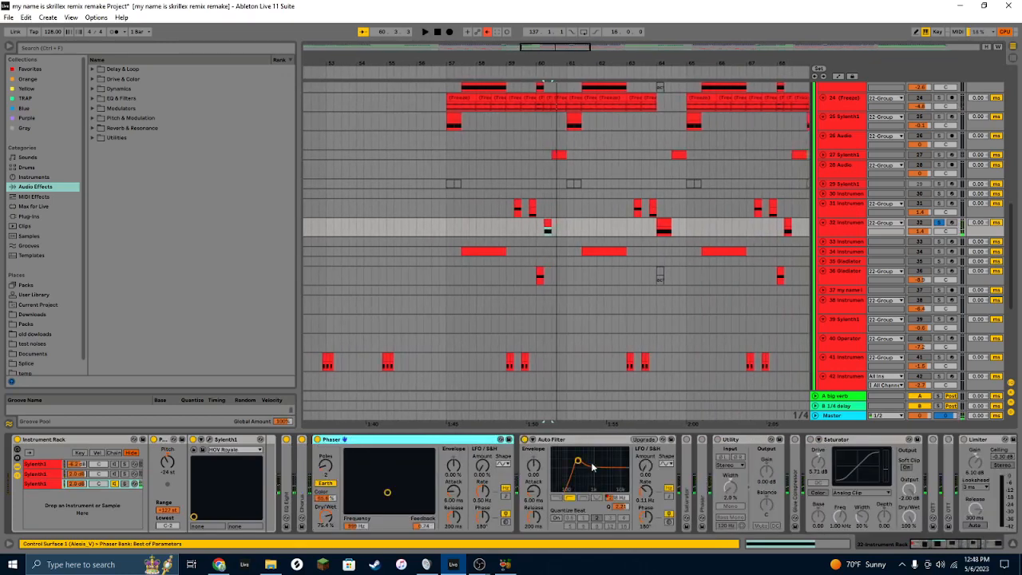
double_click(687, 443)
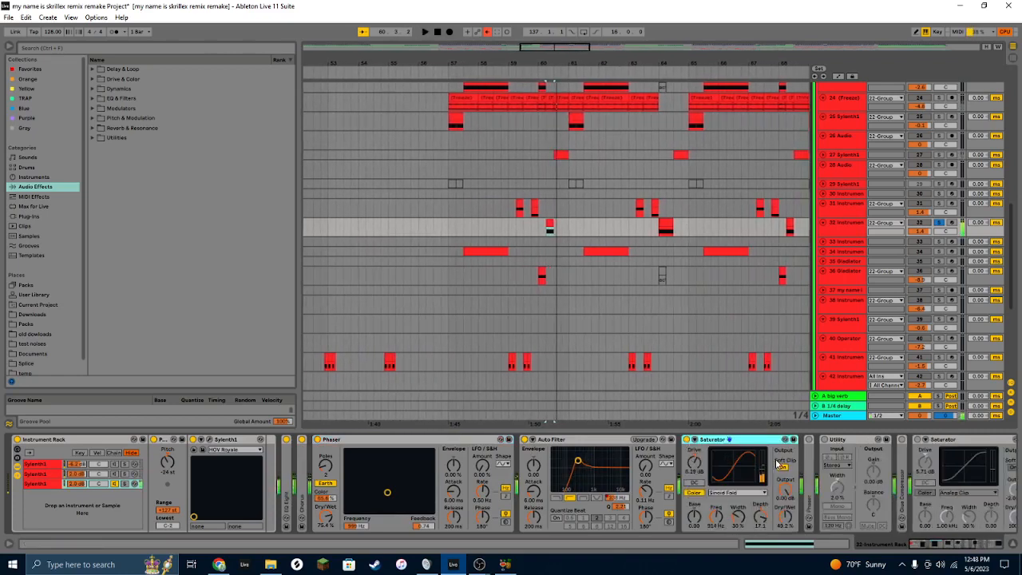
double_click(807, 461)
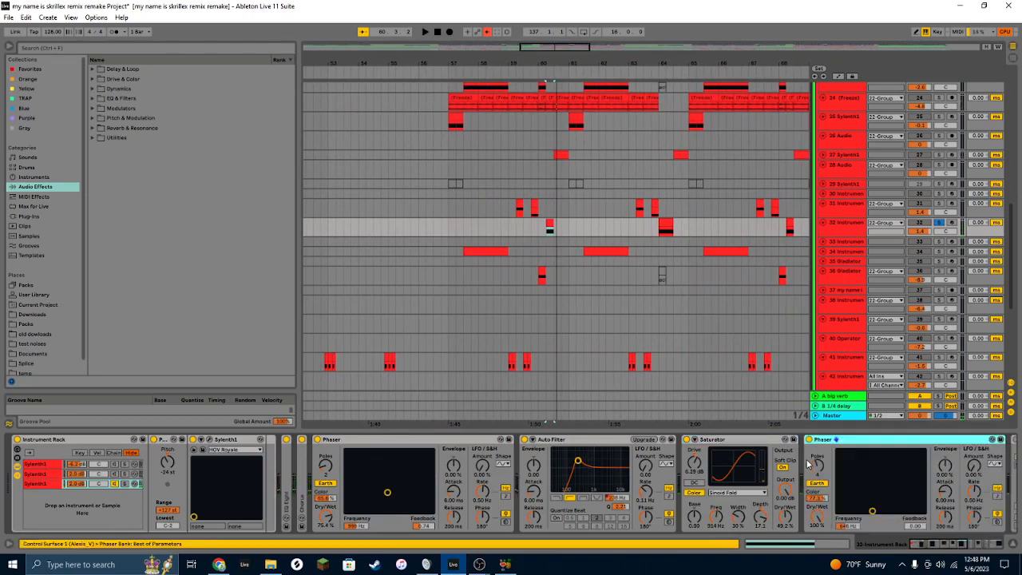
Step: Reactivate track 32's Utility, Glue Compressor and Analog Clip Saturator while playing the clip, folding the last two after checking them
drag(941, 545, 961, 544)
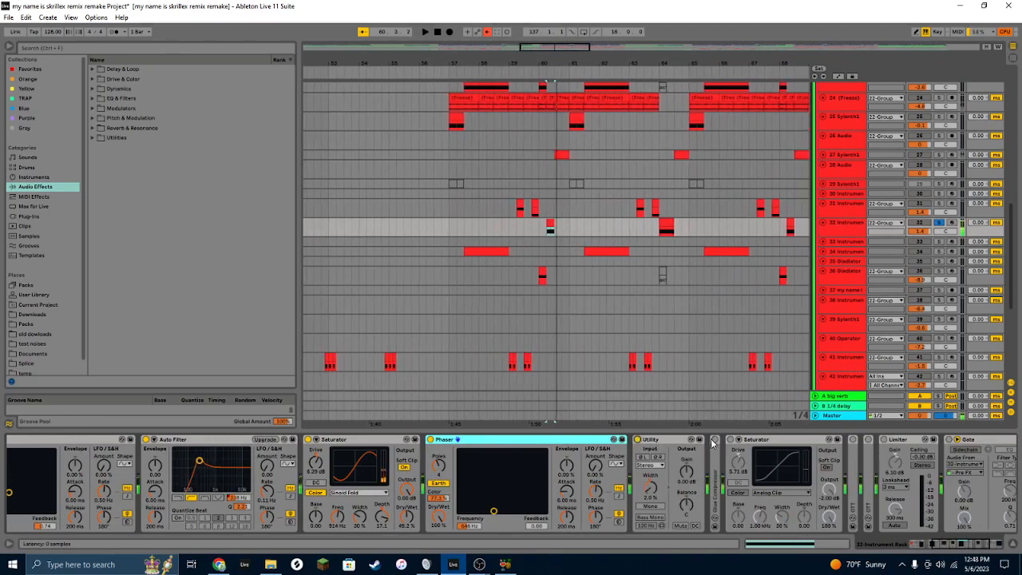
double_click(714, 470)
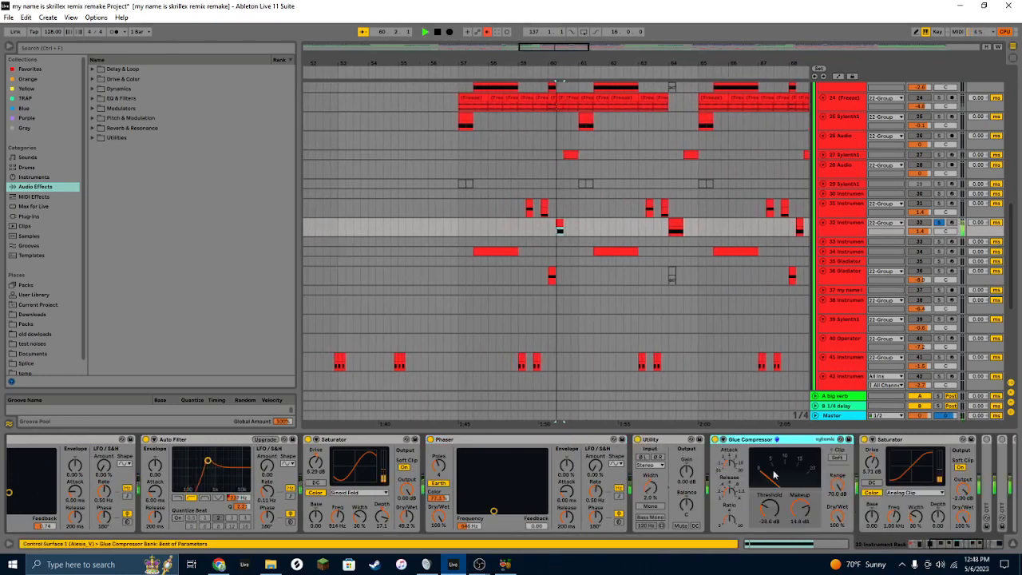
double_click(765, 442)
double_click(764, 442)
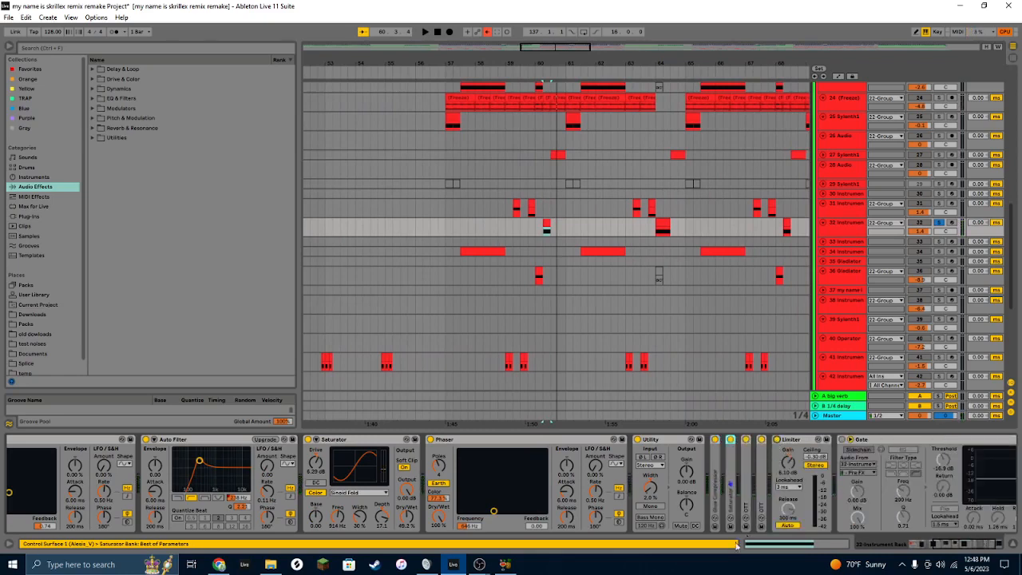
Step: Unfold track 27 and audition its bar 60 clip in solo
key(space)
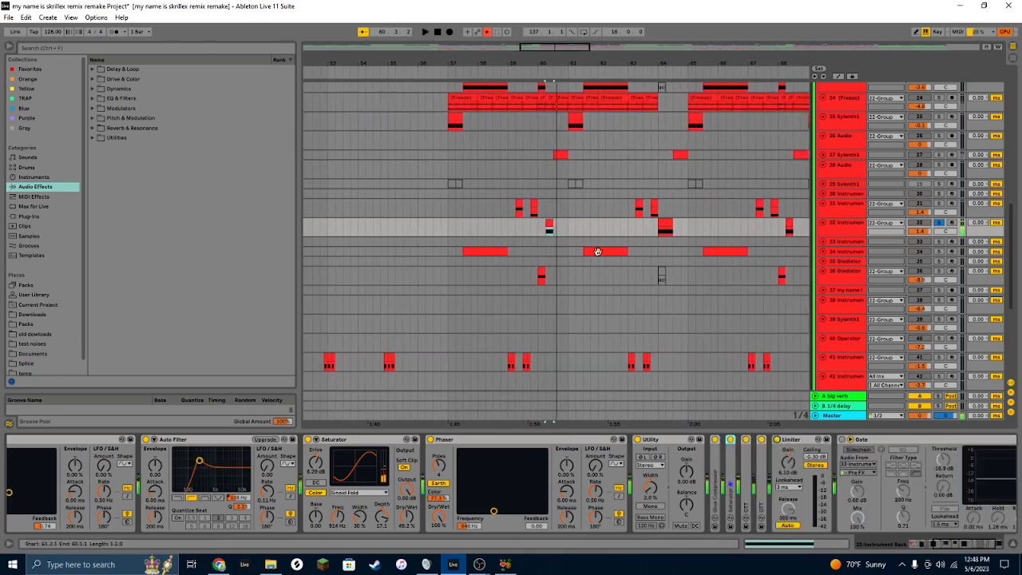
click(823, 156)
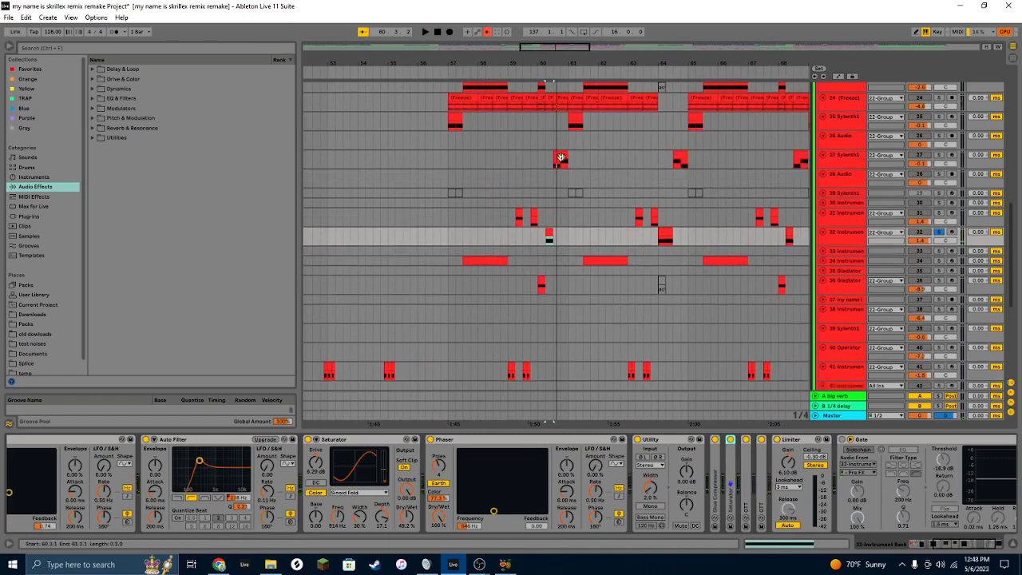
click(557, 160)
key(space)
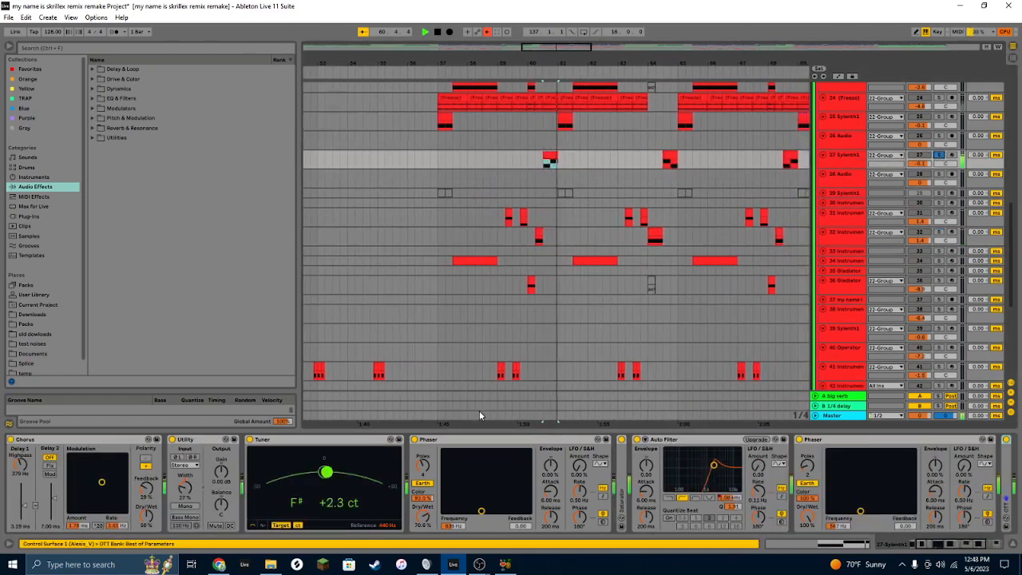
key(space)
Step: Examine the Init patch in track 27's Sylenth1 at the start of its device chain, then close the synth window
click(847, 162)
drag(957, 546, 917, 541)
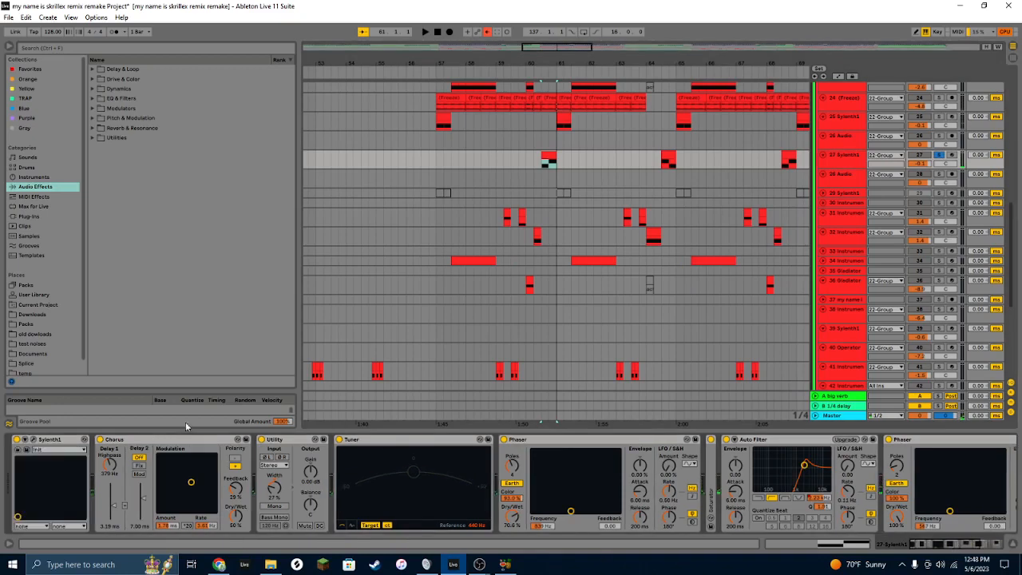
click(32, 440)
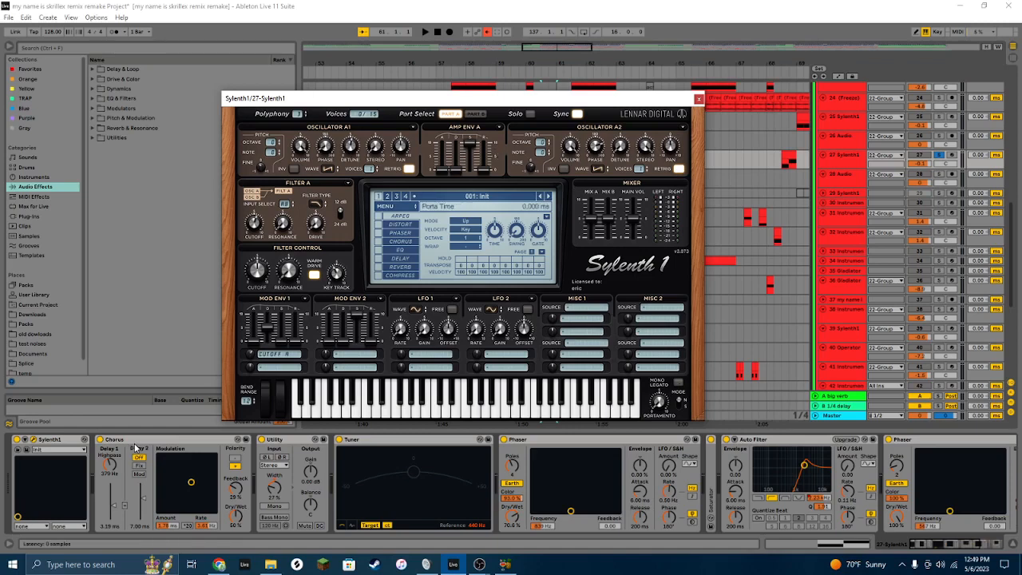
click(699, 98)
Step: Fold track 27's Chorus, turn off every effect from the Chorus through the Gate, and replay the clip dry
double_click(208, 440)
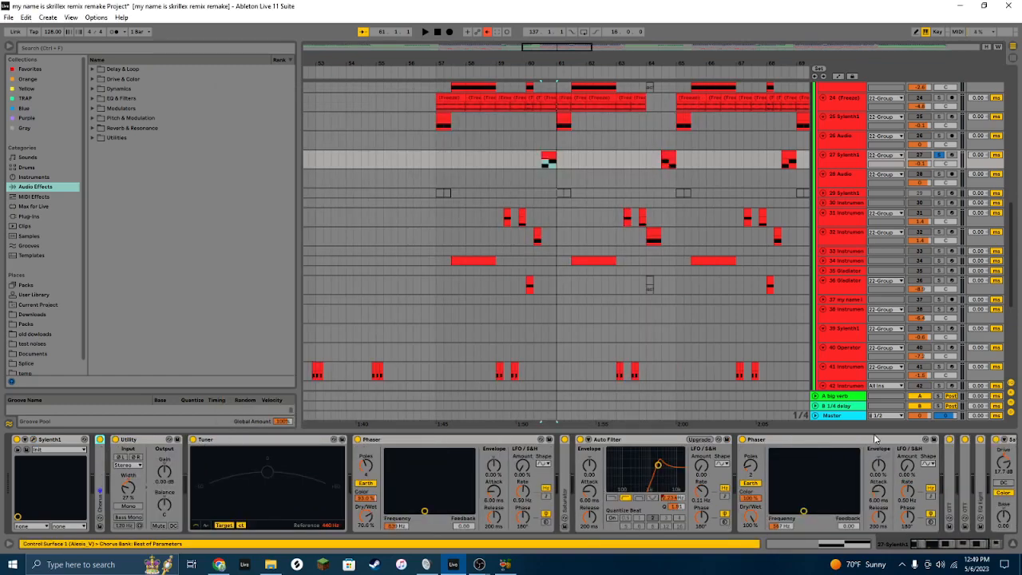
click(963, 543)
shift+click(953, 449)
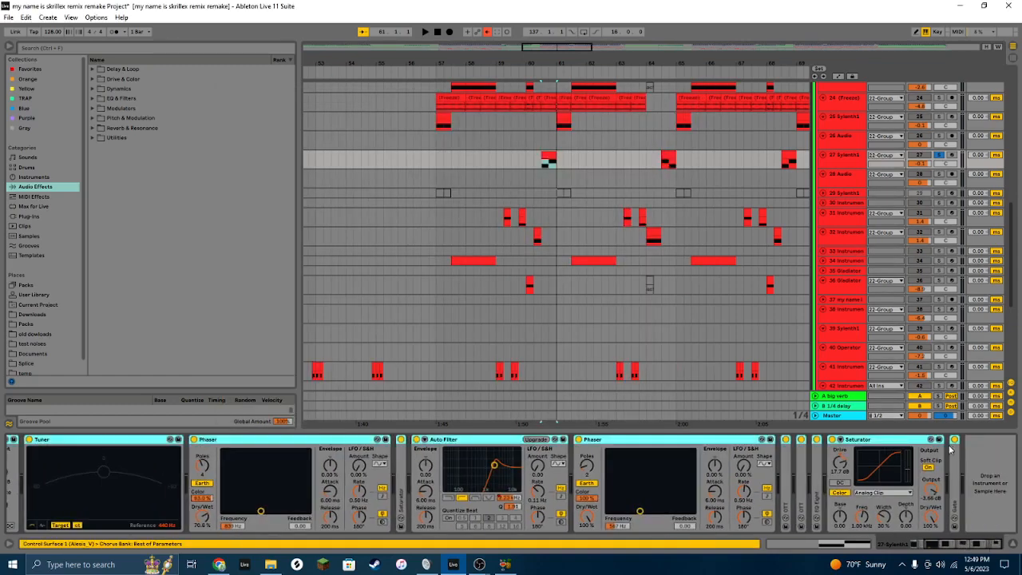
key(0)
key(space)
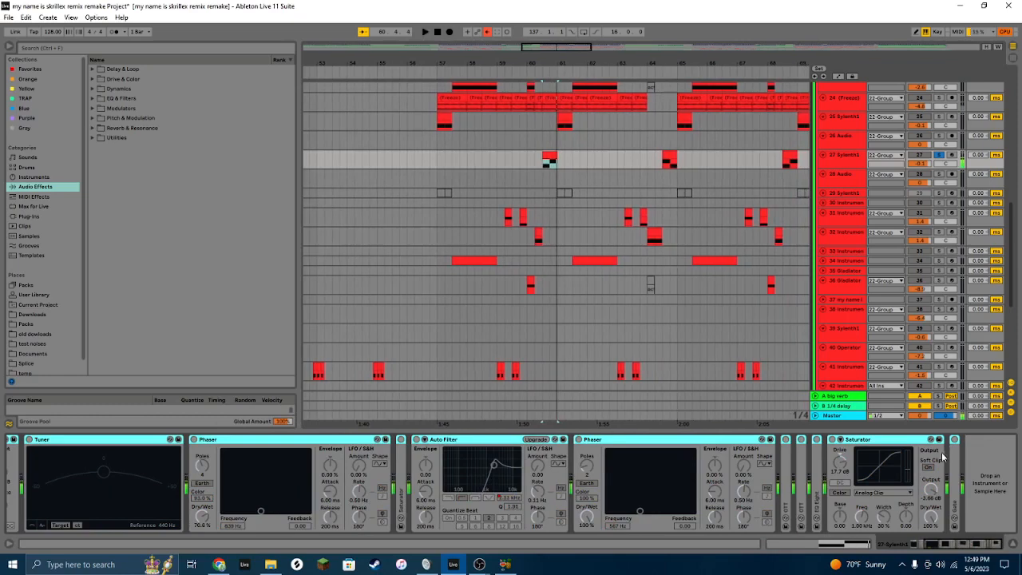
Step: Unfold track 27's Chorus, then turn the Chorus, Utility and first Phaser back on in turn while listening
click(918, 544)
double_click(101, 459)
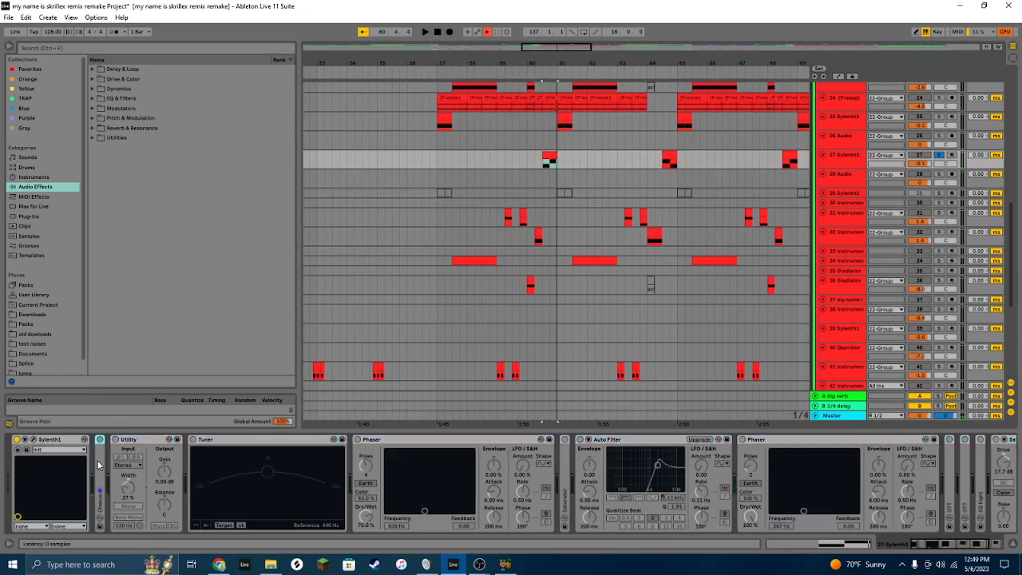
click(101, 439)
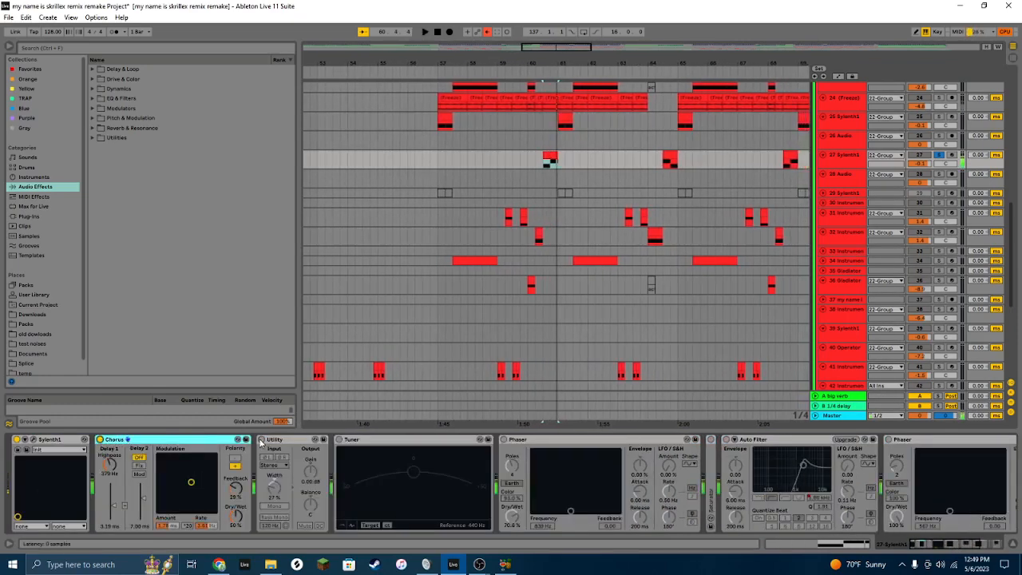
click(262, 440)
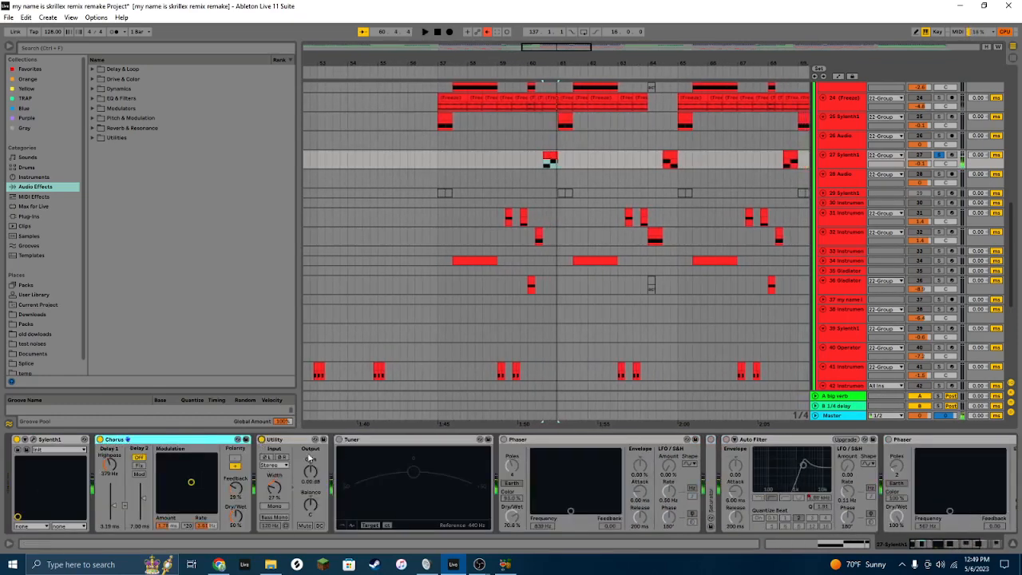
click(504, 439)
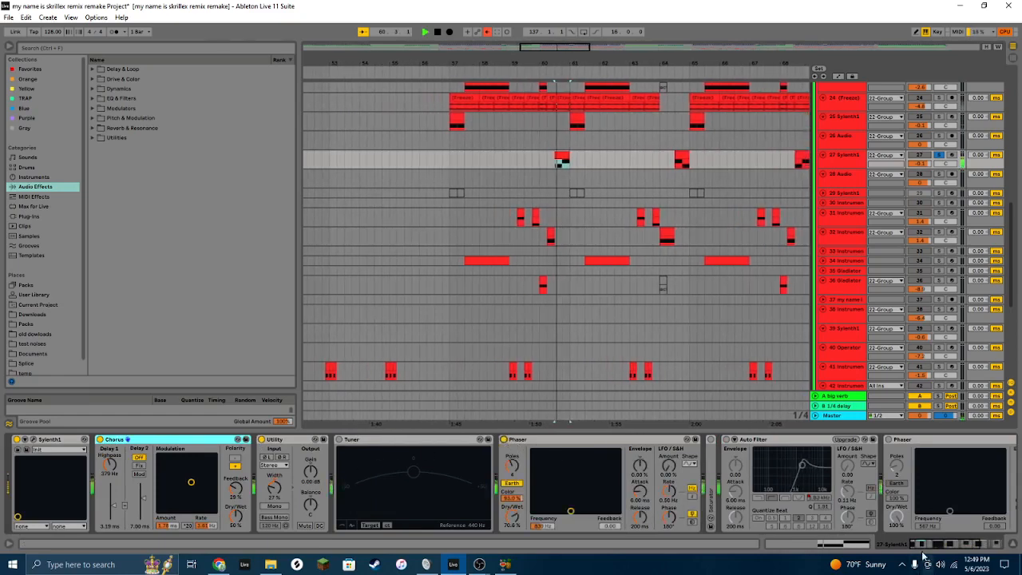
Step: Unfold track 27's Sinoid Fold Saturator and reactivate it, the Auto Filter and the second Phaser
scroll(687, 454, right, 4)
double_click(431, 454)
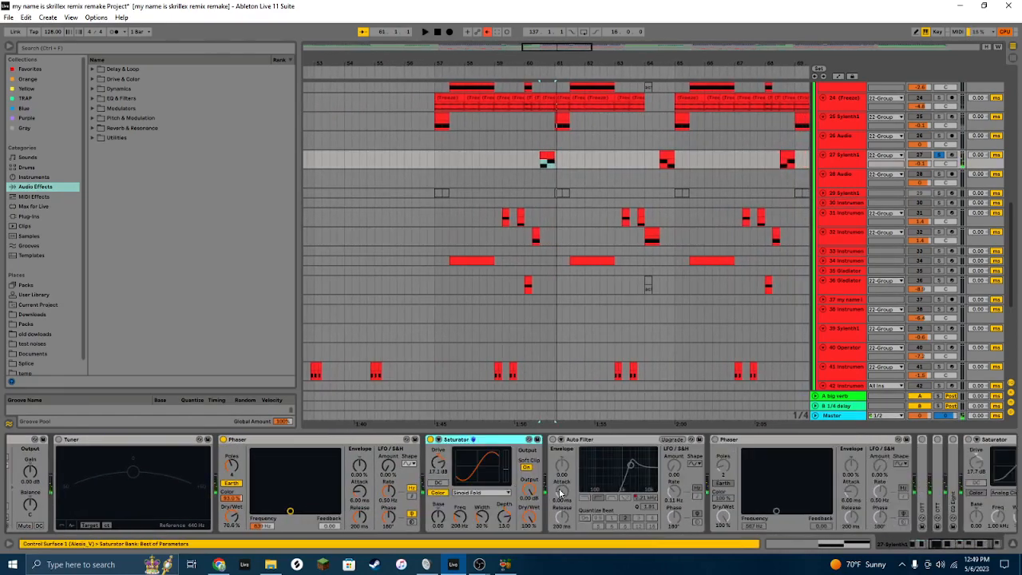
click(552, 440)
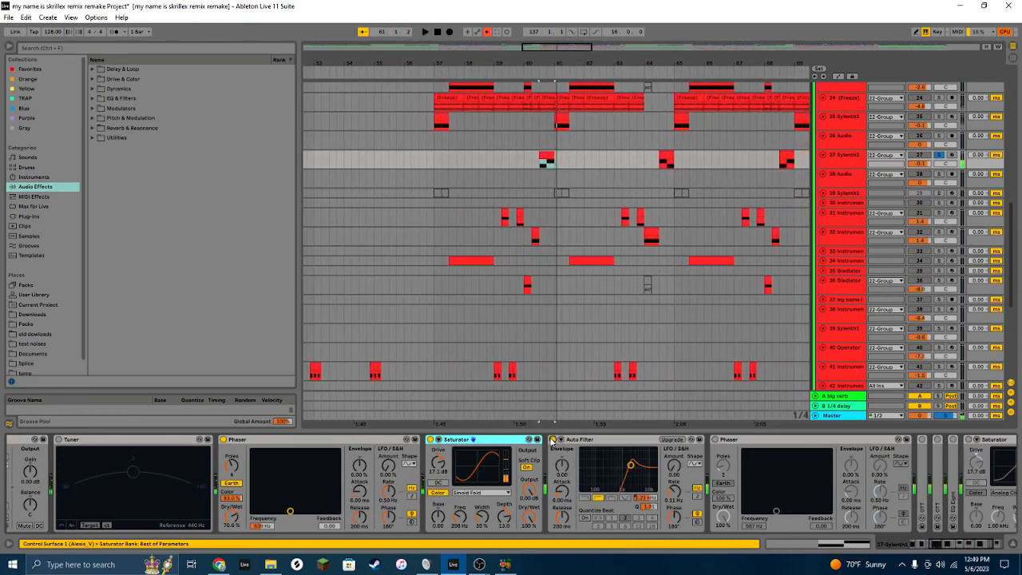
click(716, 440)
click(771, 440)
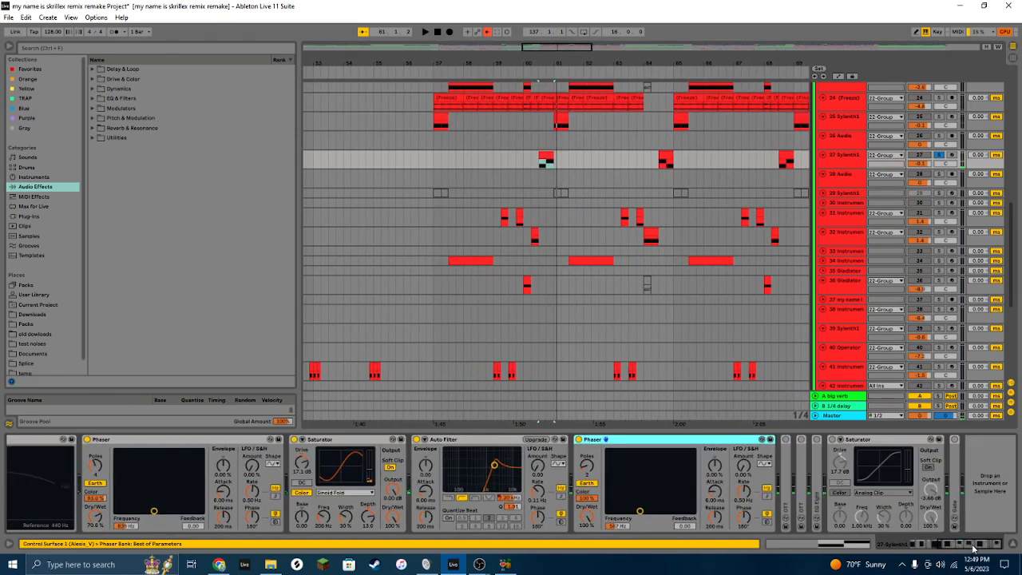
Step: Replay the clip and reactivate track 27's two OTT devices, unfolding both to check their settings
key(space)
double_click(790, 455)
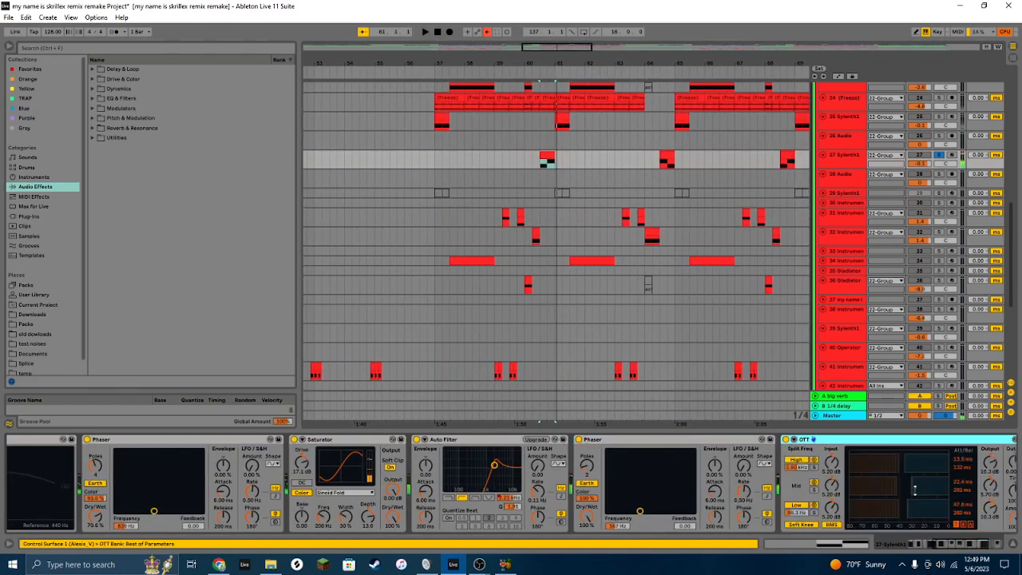
drag(937, 549, 980, 543)
click(802, 440)
double_click(802, 479)
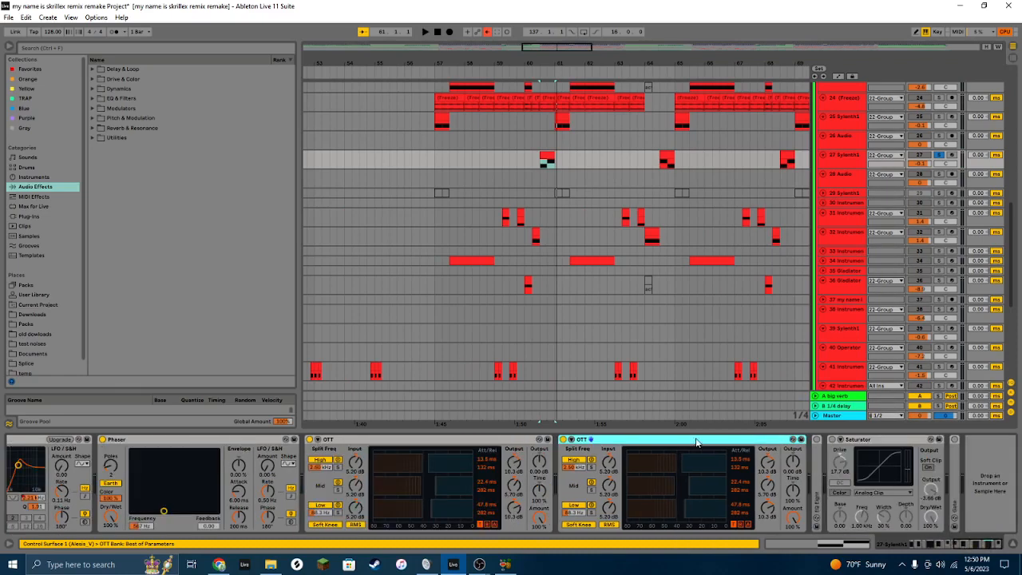
Step: Fold both OTTs, unfold track 27's EQ Eight, and reactivate the EQ Eight and the Analog Clip Saturator
double_click(427, 441)
double_click(427, 441)
double_click(343, 452)
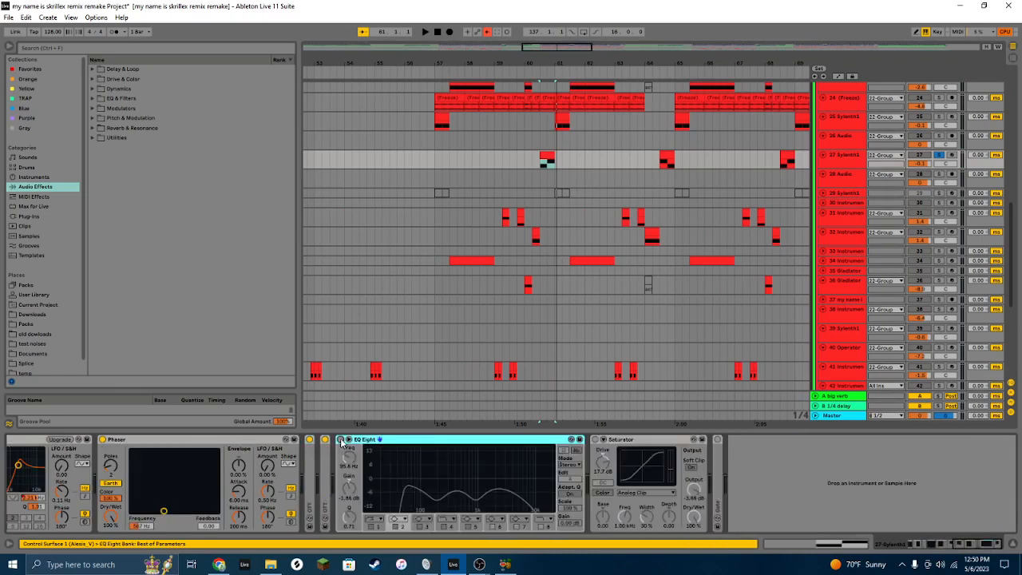
click(340, 439)
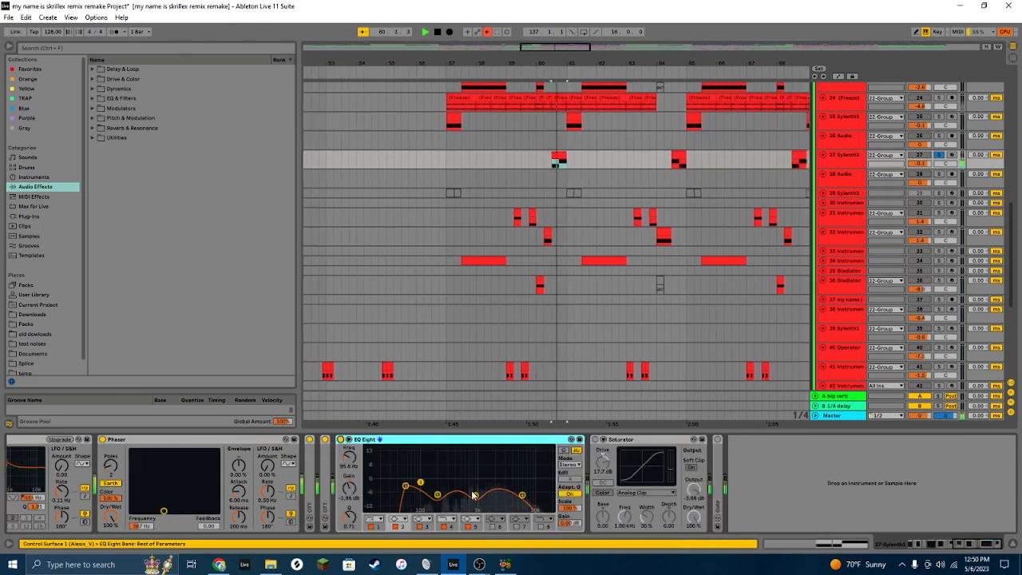
click(594, 439)
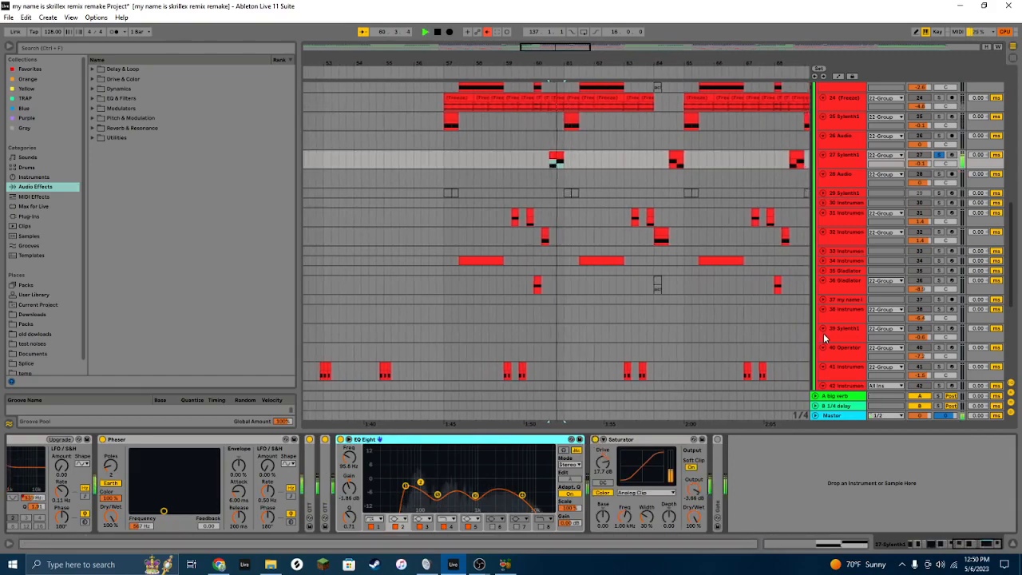
Step: Take track 27 off solo
scroll(670, 223, down, 1)
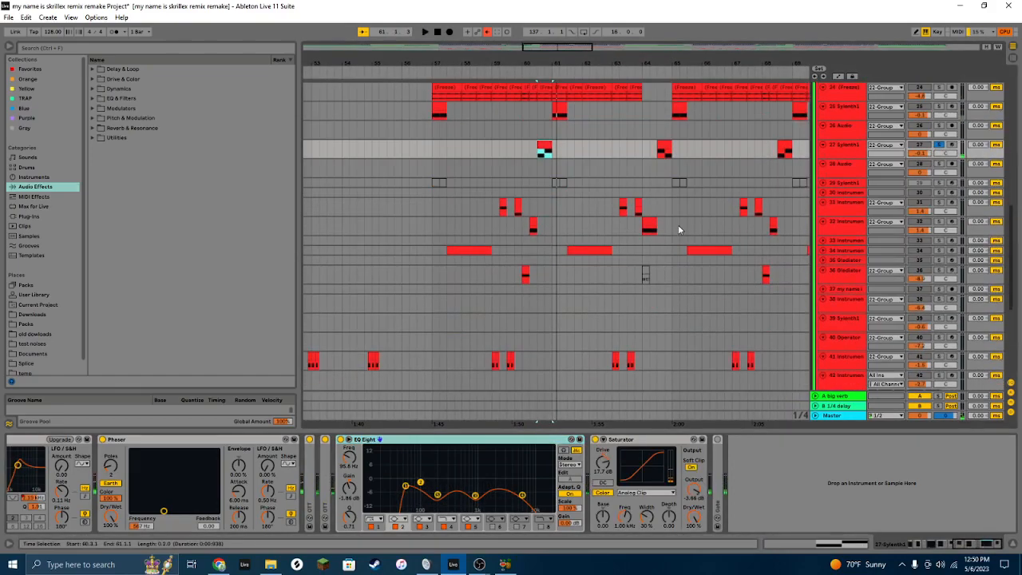
scroll(882, 166, up, 6)
scroll(658, 204, down, 6)
click(938, 145)
Step: Show the automation in the arrangement and make track 27 taller to reveal its automation controls
scroll(885, 229, up, 1)
scroll(884, 228, up, 3)
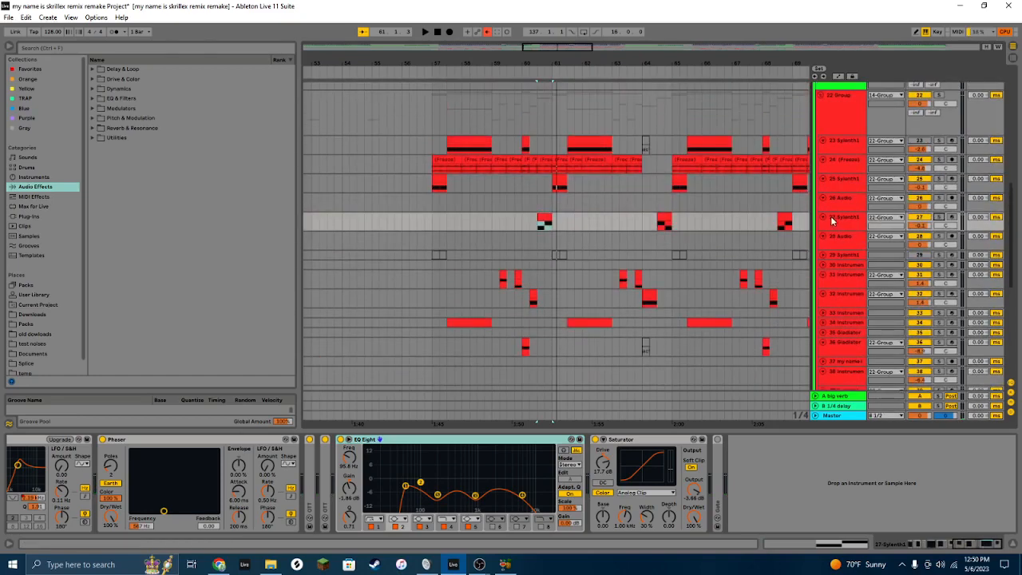
click(839, 77)
click(856, 227)
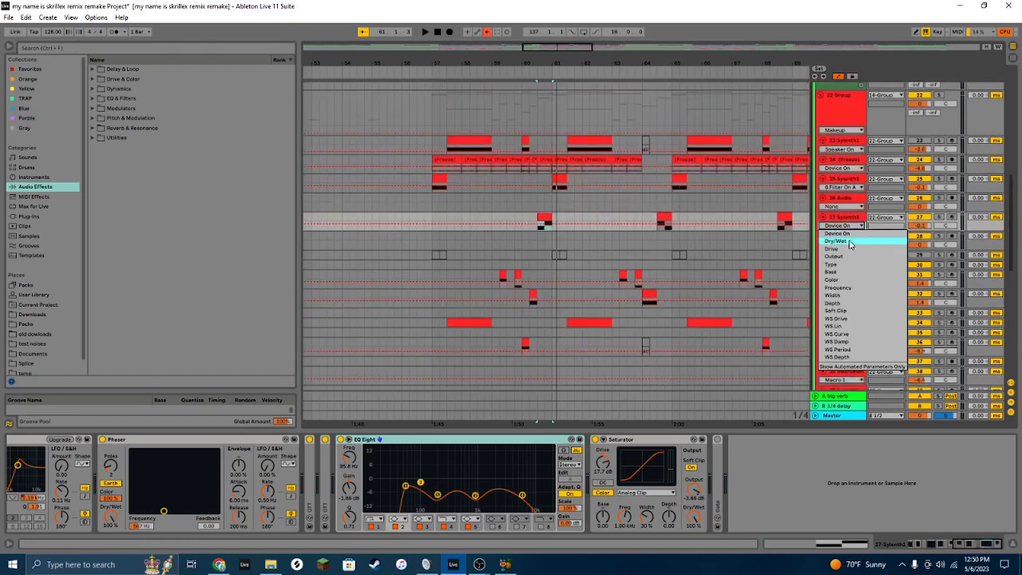
click(841, 218)
drag(848, 231, 850, 241)
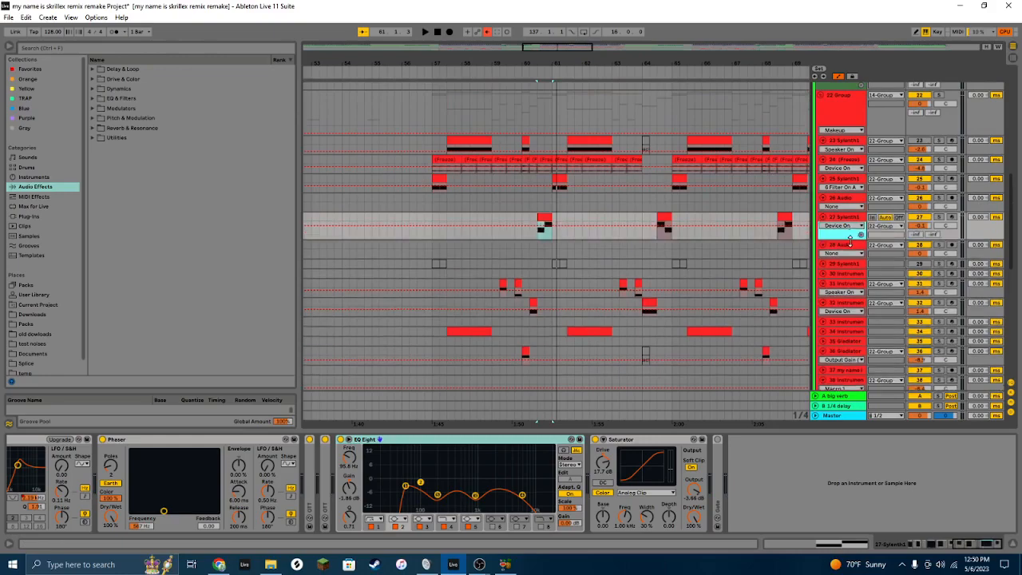
Step: Enlarge track 32 and display its Auto Filter Frequency automation
scroll(852, 223, down, 3)
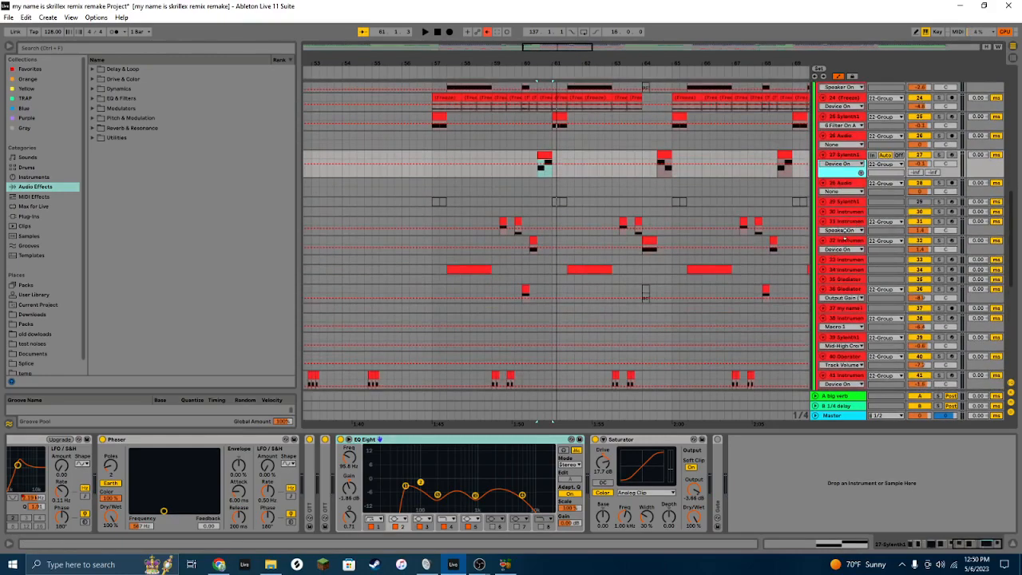
click(844, 227)
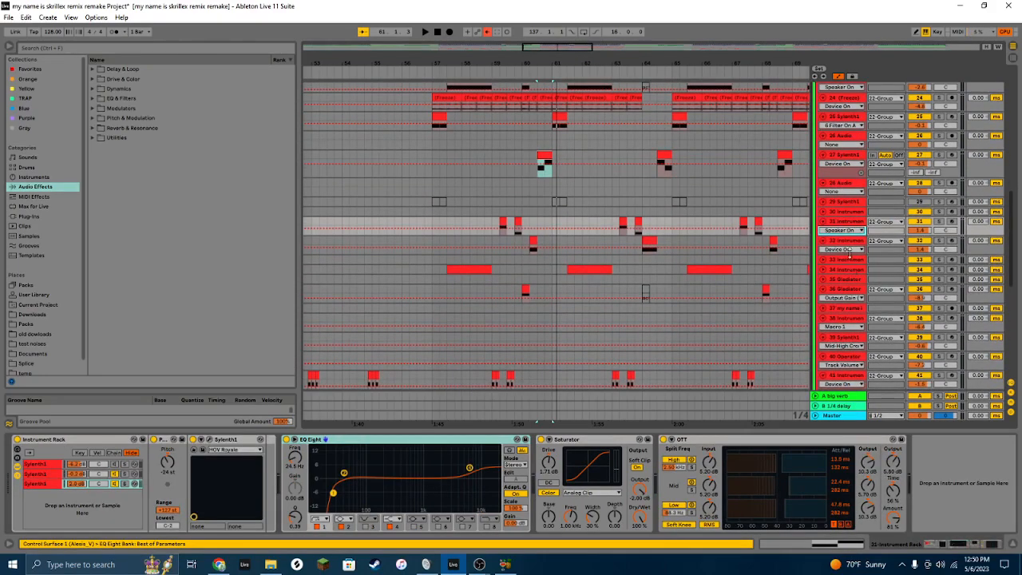
click(849, 250)
click(842, 252)
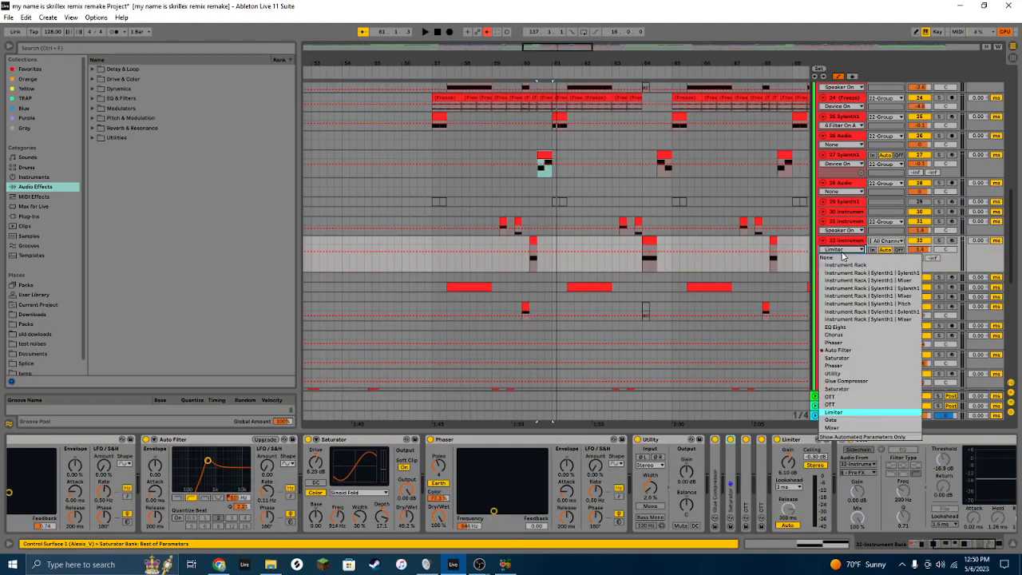
click(835, 349)
click(836, 249)
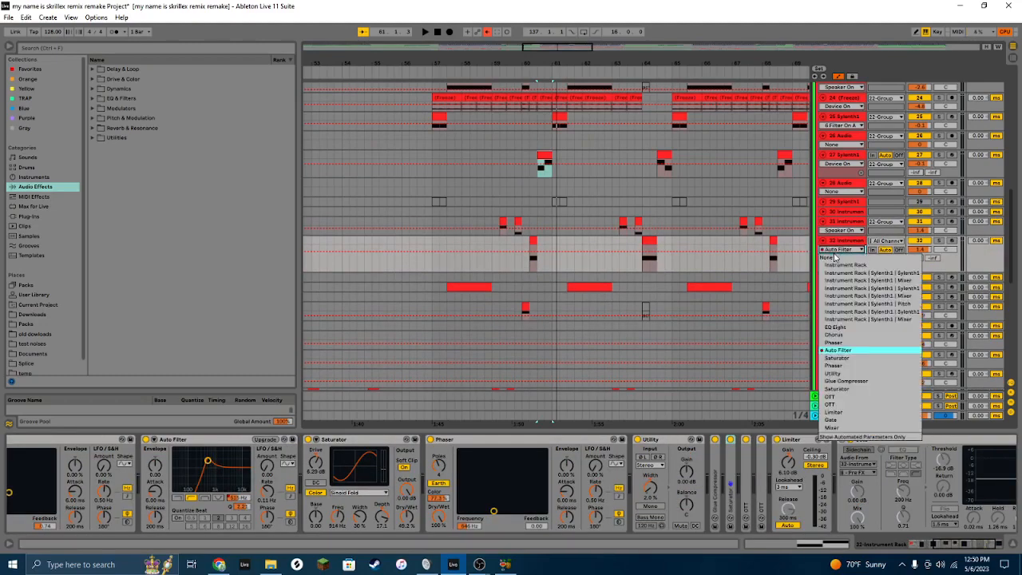
click(837, 251)
click(841, 258)
click(843, 281)
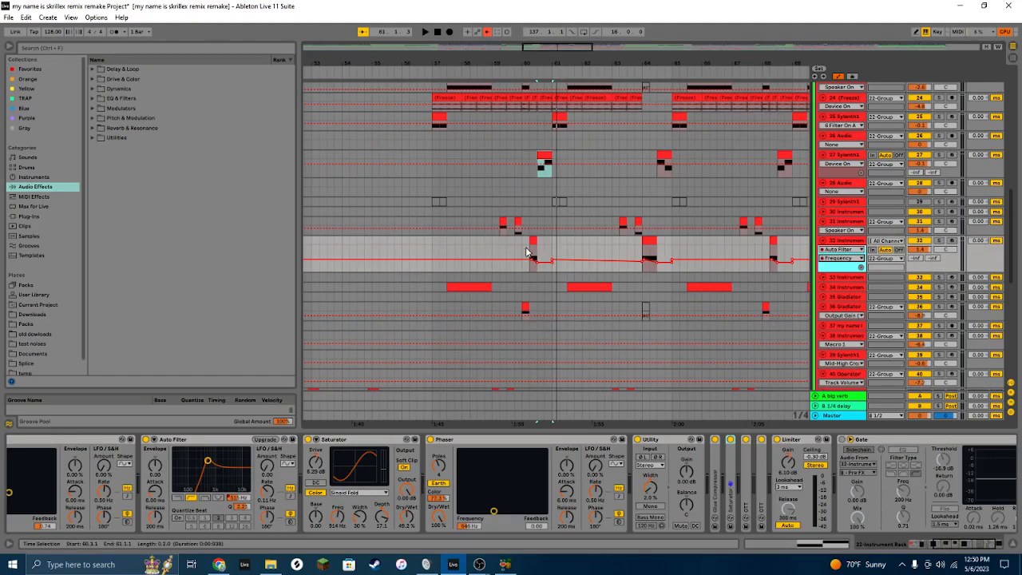
Step: Enlarge track 27 further and display its Auto Filter Frequency automation
scroll(825, 190, up, 2)
click(848, 206)
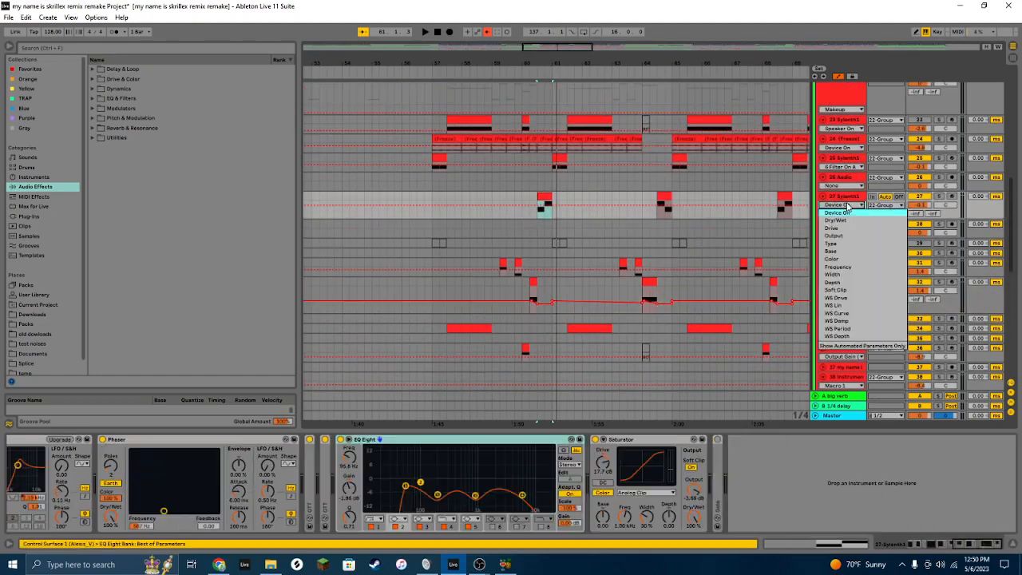
click(841, 197)
drag(842, 218, 842, 227)
click(840, 205)
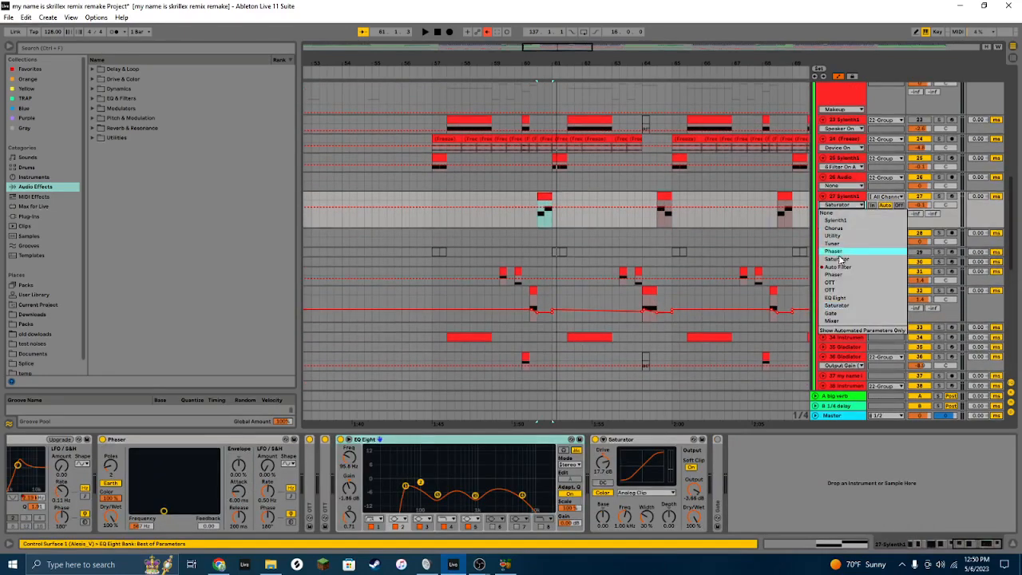
click(838, 257)
click(839, 215)
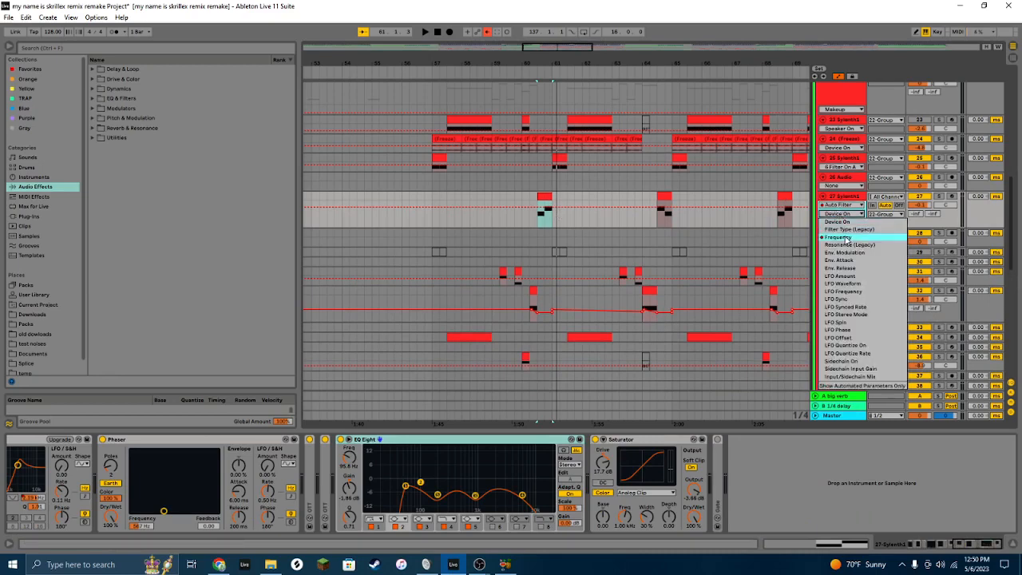
click(841, 238)
Step: Play track 27's clips at bars 60 and 64 to hear the filter frequency automation
click(546, 196)
key(space)
click(671, 196)
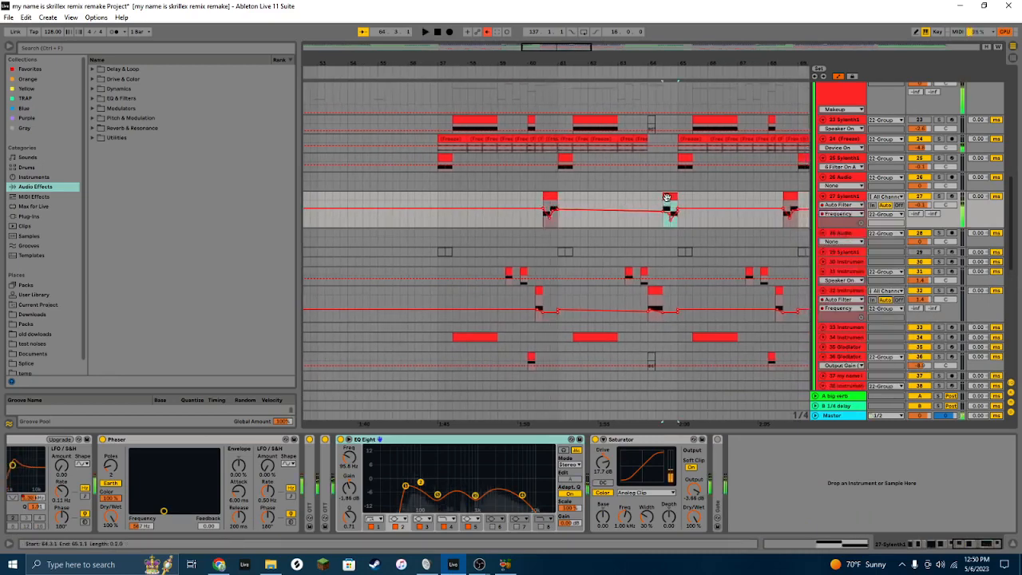
key(space)
key(space)
key(space)
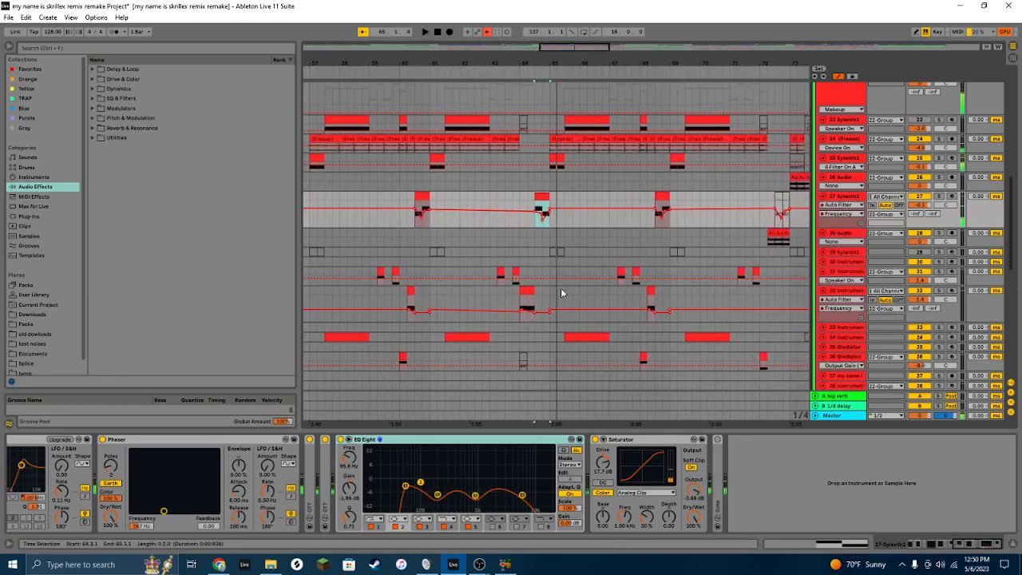
Step: Play track 32's clip at bar 64 to hear its filter frequency automation
click(525, 295)
scroll(554, 213, down, 3)
key(space)
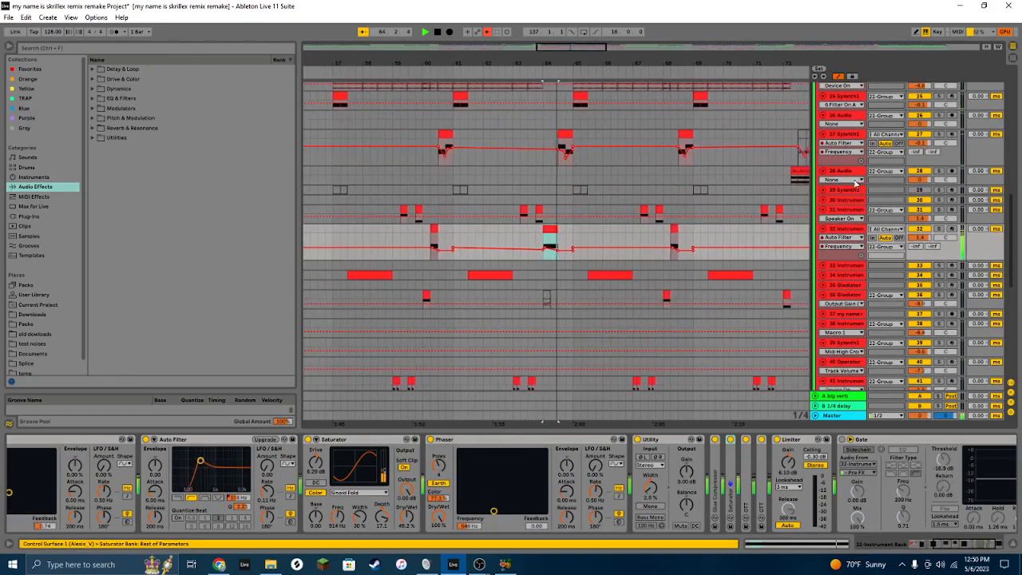
Step: Stop playback, collapse track 32 and place the insert marker at bar 72 on track 28
key(space)
click(823, 230)
scroll(790, 212, up, 3)
drag(542, 50, 568, 49)
scroll(661, 216, down, 3)
click(601, 179)
Step: Solo track 28 and play its first audio clip at 72.2.1
scroll(635, 157, up, 3)
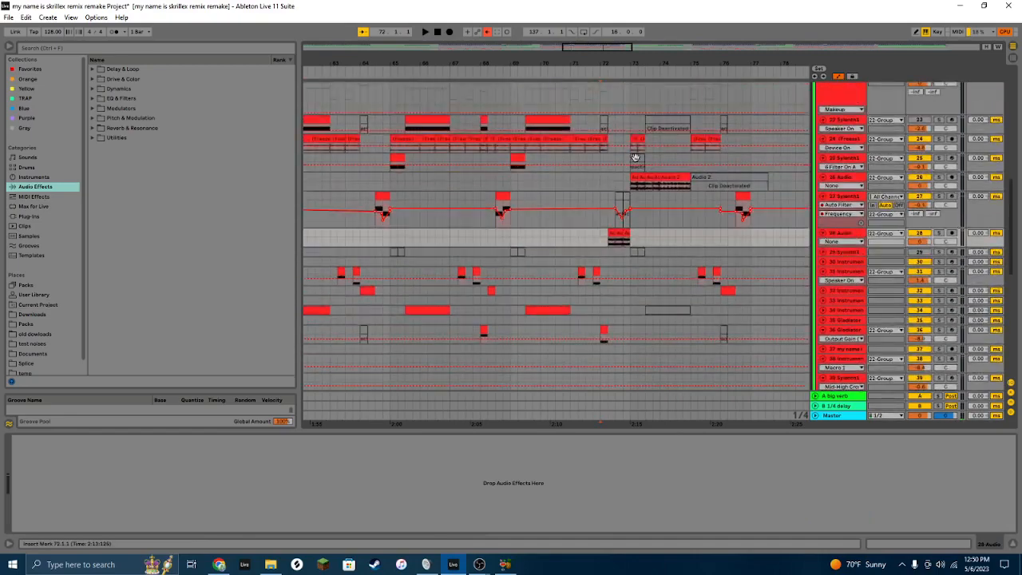
scroll(642, 179, down, 3)
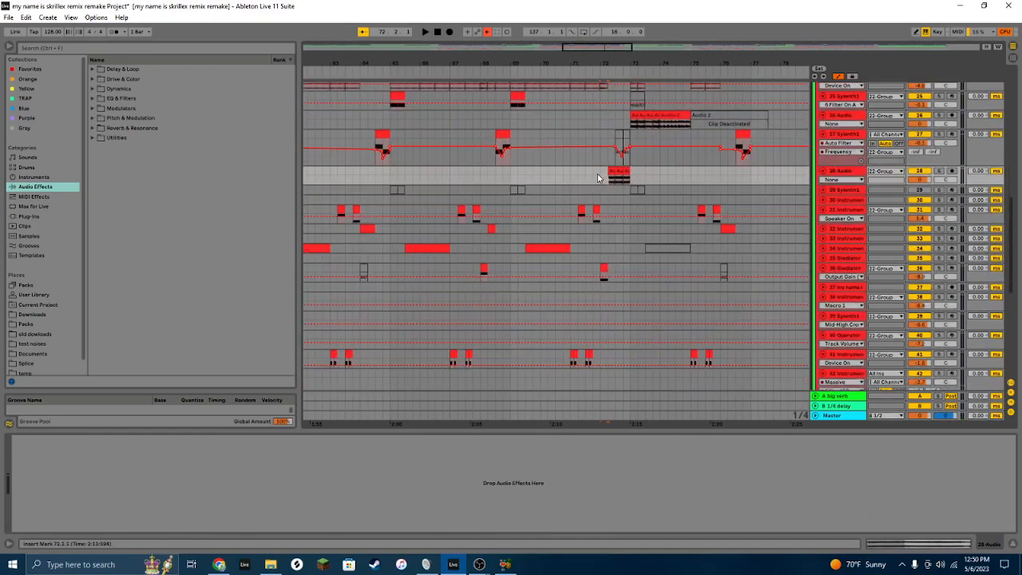
scroll(598, 176, right, 3)
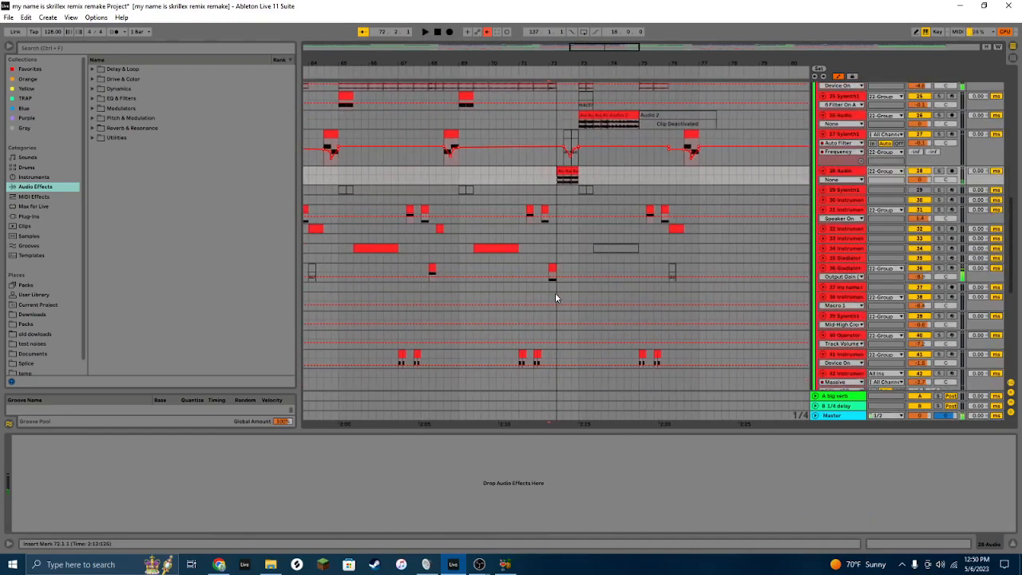
click(552, 272)
click(561, 170)
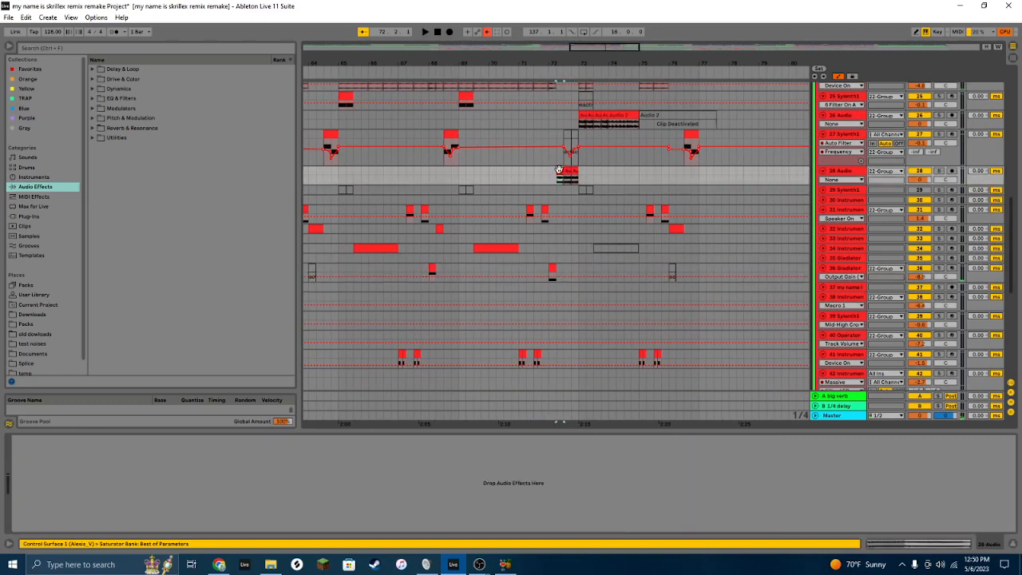
scroll(629, 220, up, 3)
key(space)
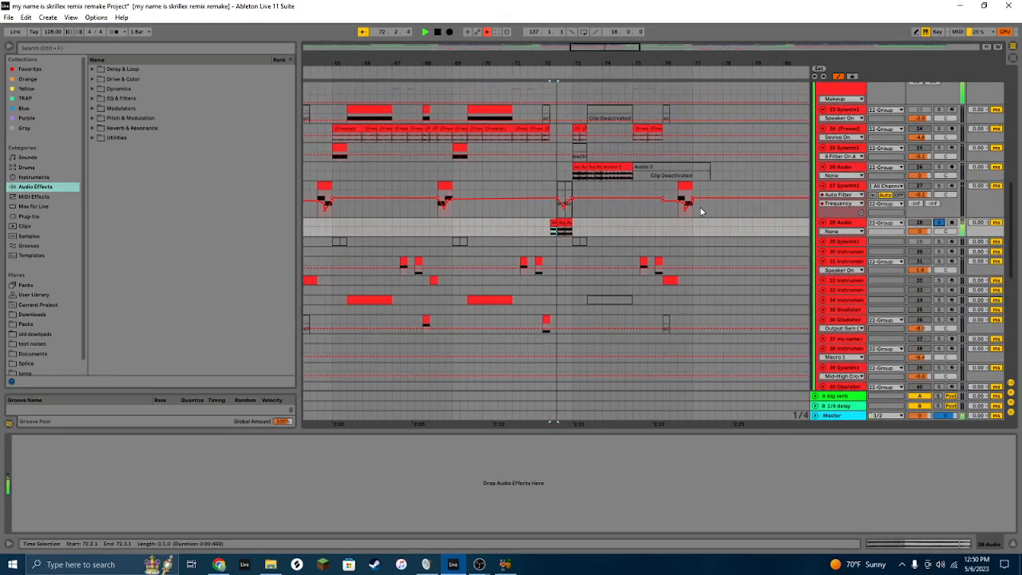
Step: Replay track 28's first audio clip at bar 72 with its waveform displayed
click(535, 223)
key(space)
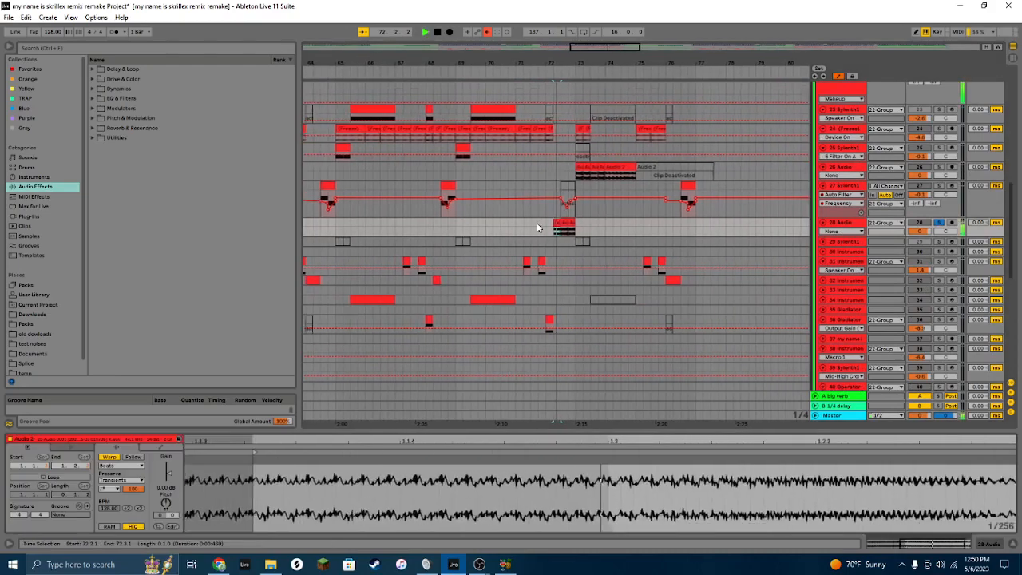
key(space)
key(space)
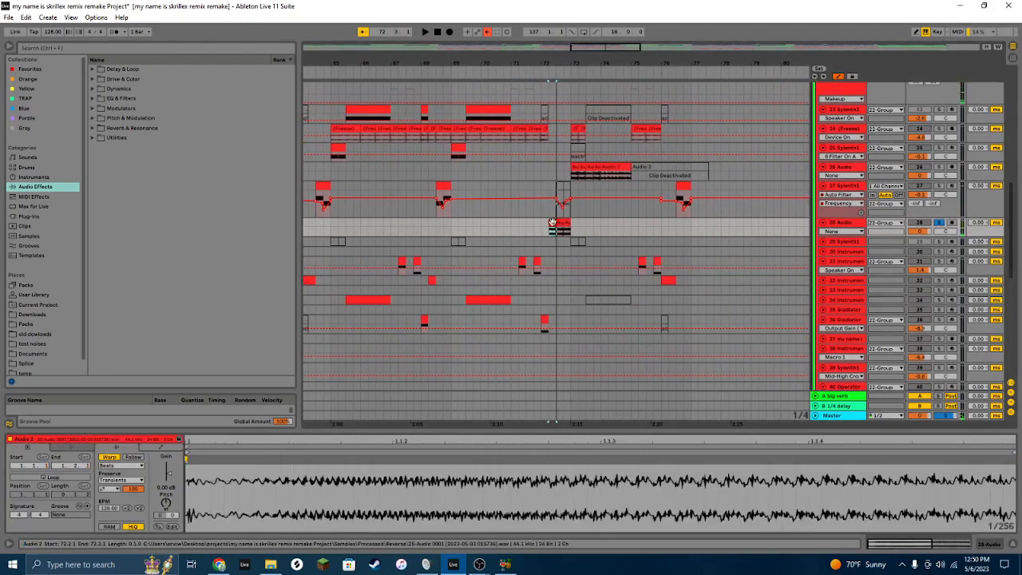
key(space)
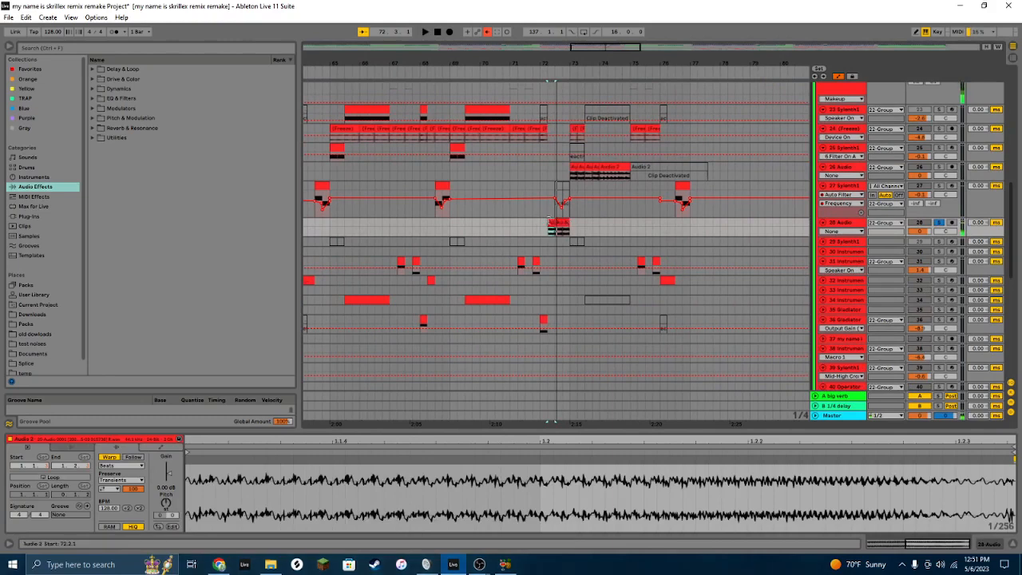
Step: Enlarge track 28 and play its second and third audio clips in bar 72, examining their warp settings
drag(581, 47, 585, 67)
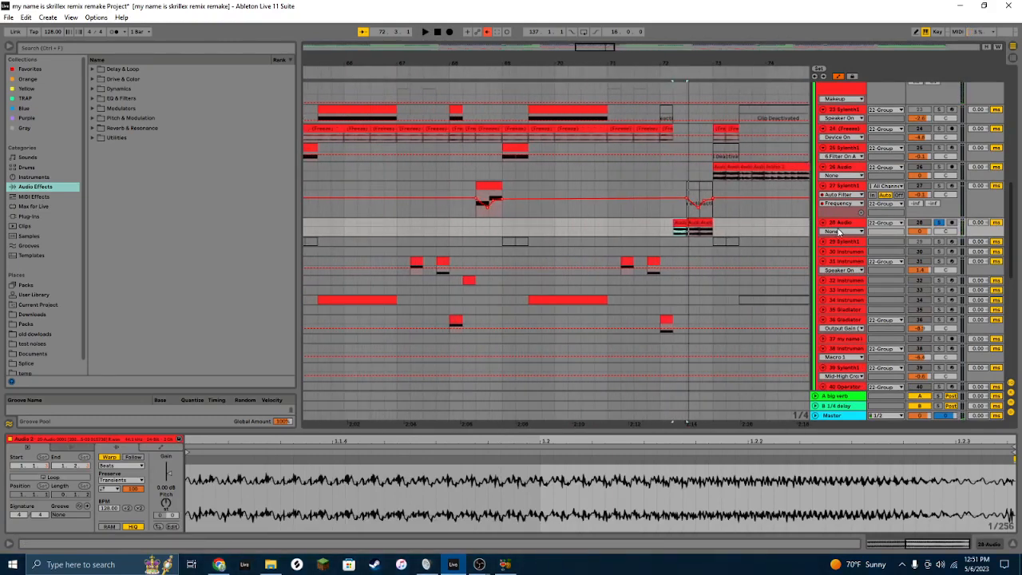
drag(846, 235, 846, 263)
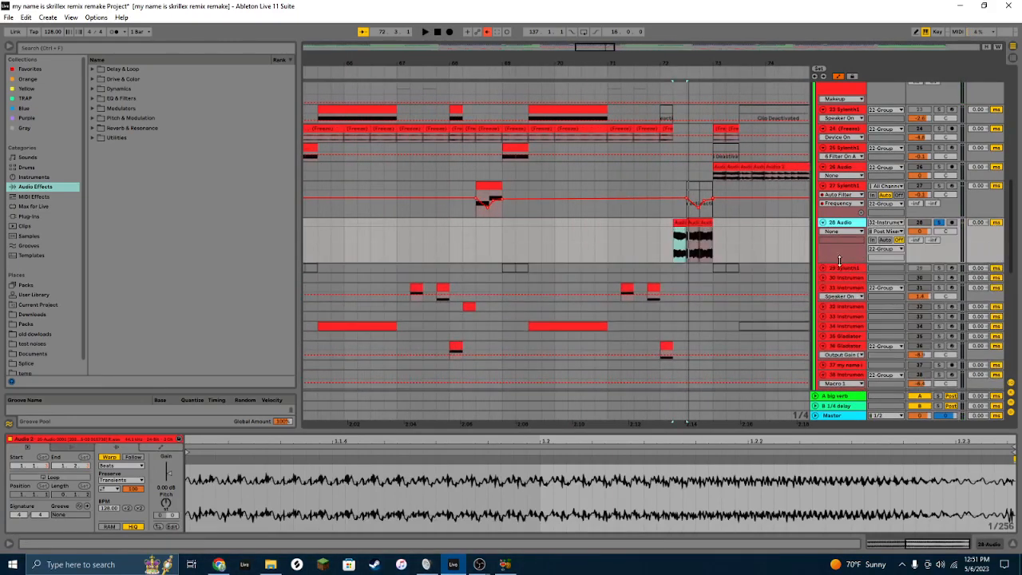
click(684, 222)
key(space)
key(space)
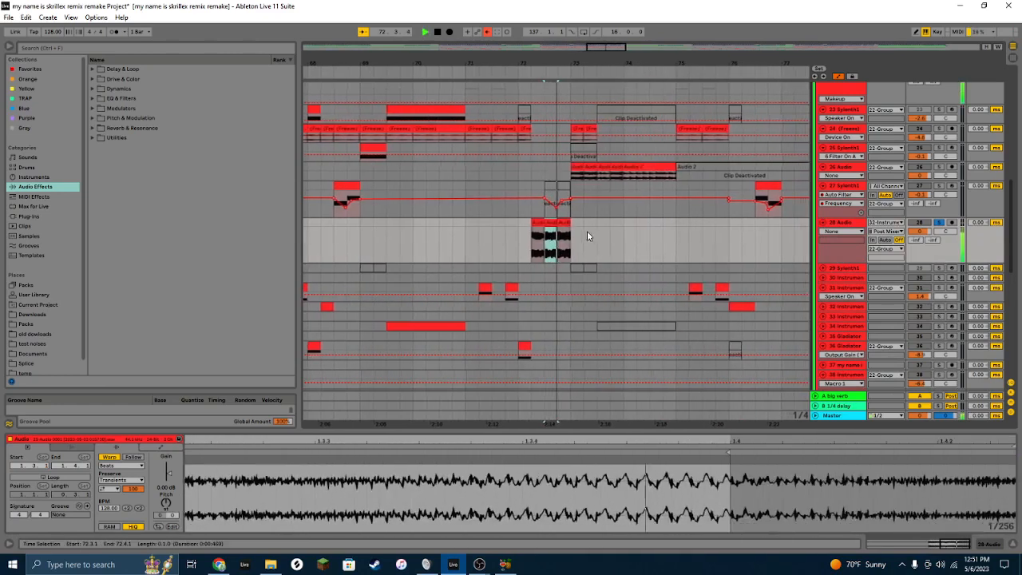
click(563, 240)
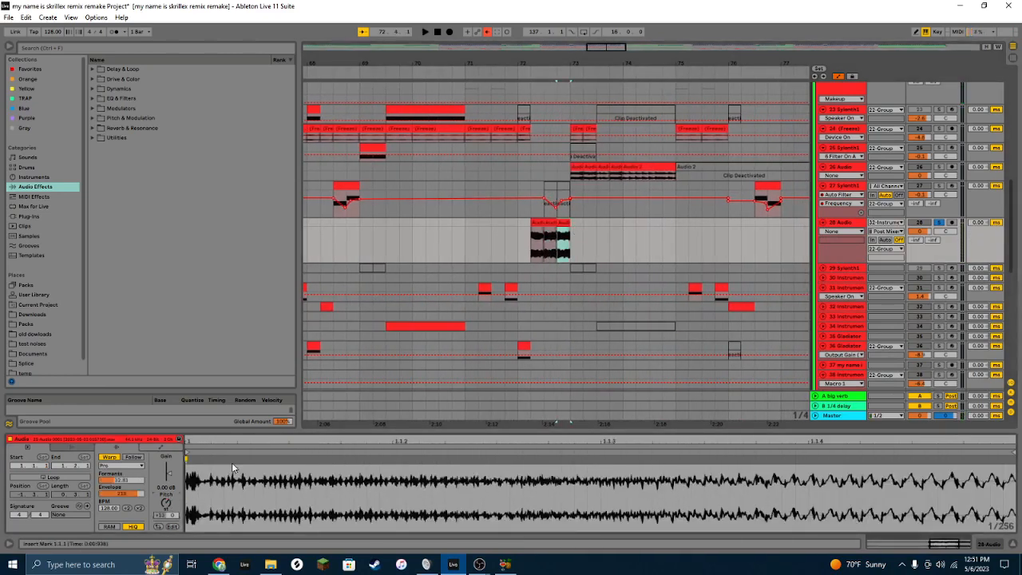
key(space)
key(space)
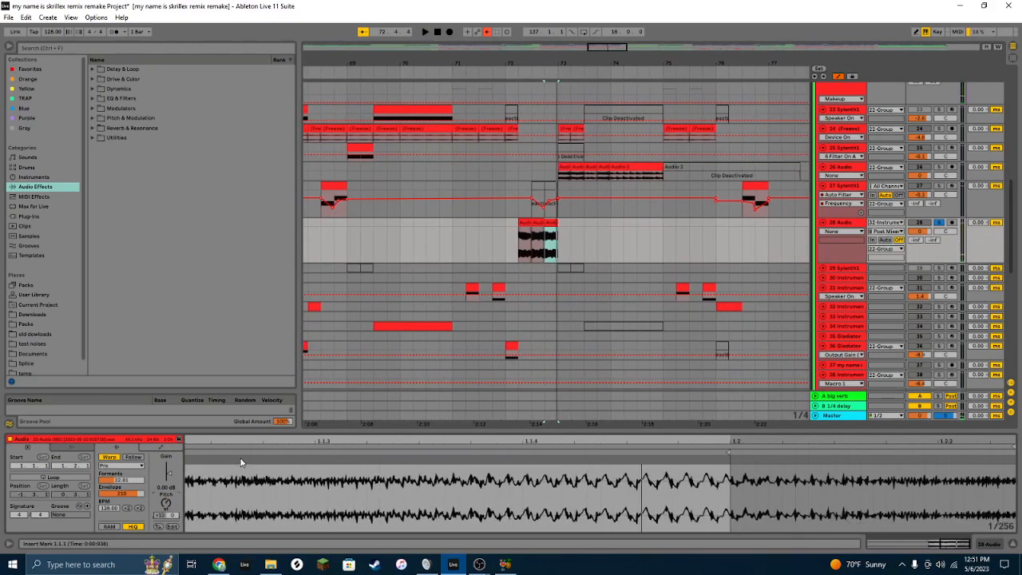
Step: Turn off solo on track 28 and collapse the track
scroll(564, 175, up, 3)
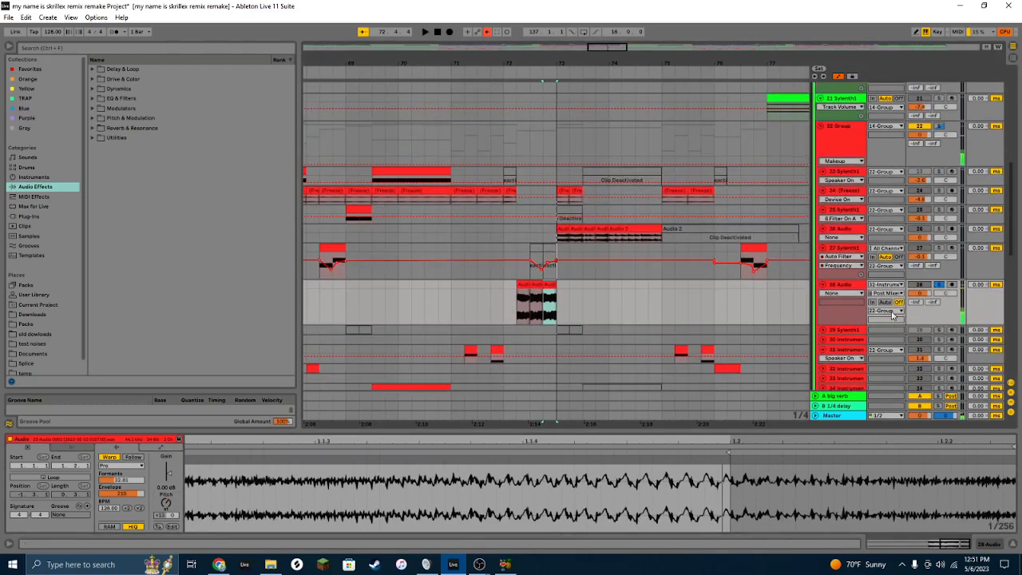
click(939, 285)
click(823, 285)
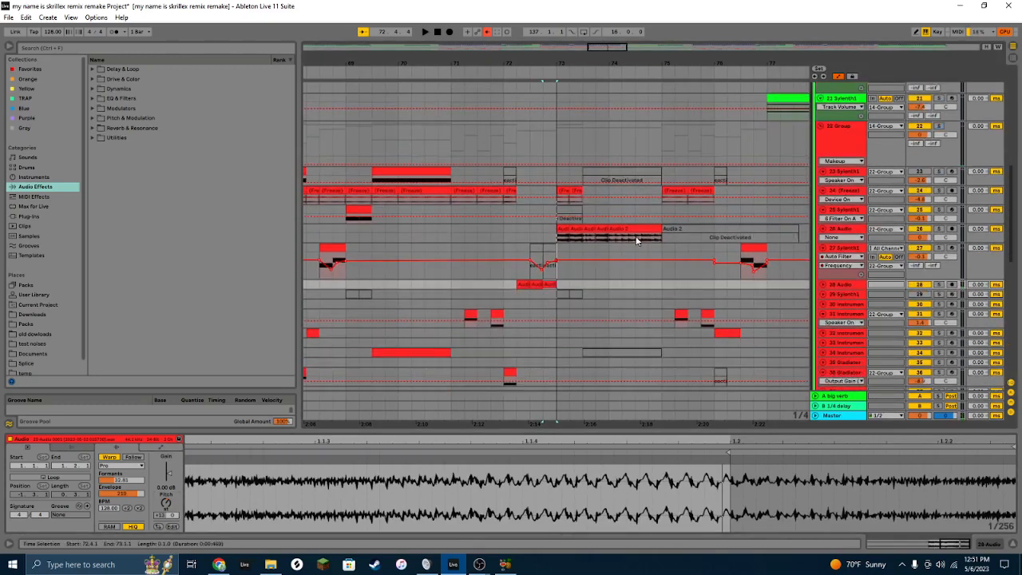
Step: Solo track 26 and play its first two audio clips from bar 73
click(887, 232)
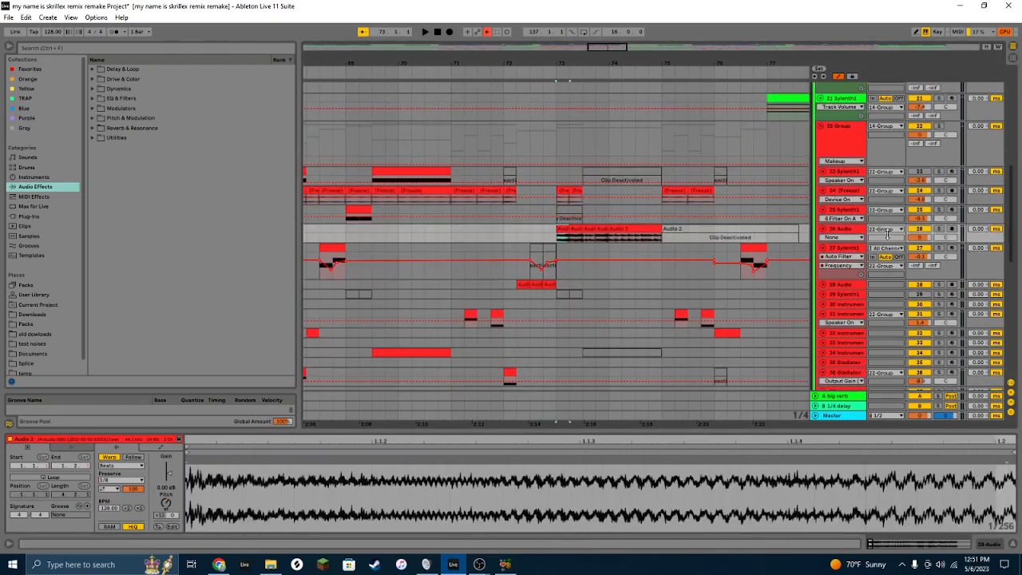
click(938, 230)
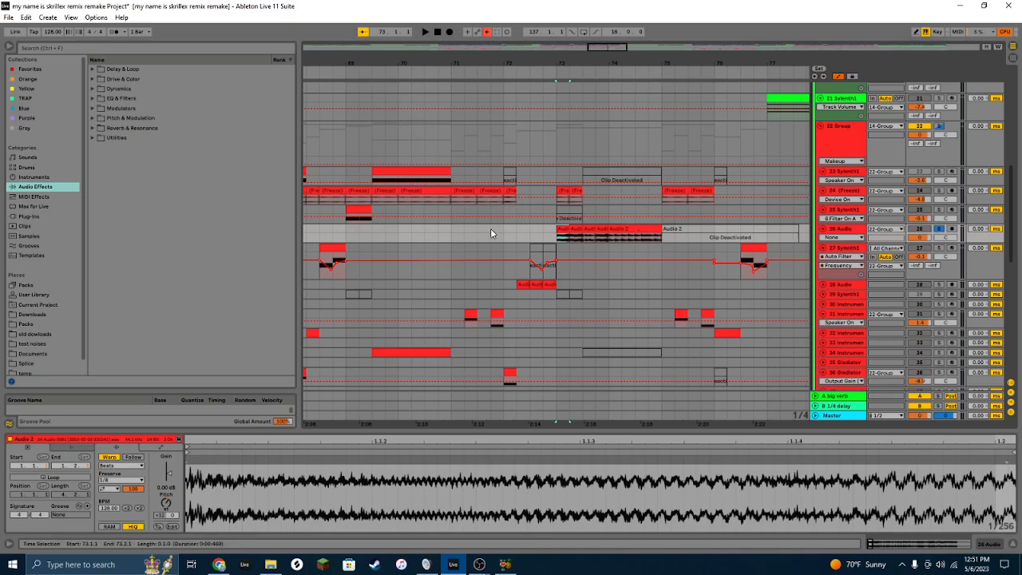
drag(555, 230, 658, 232)
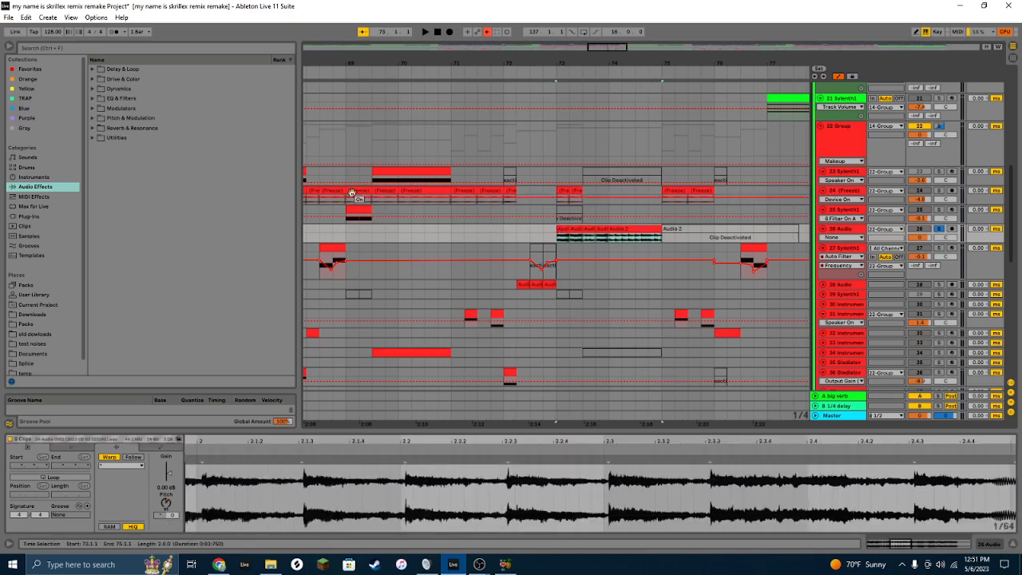
click(563, 229)
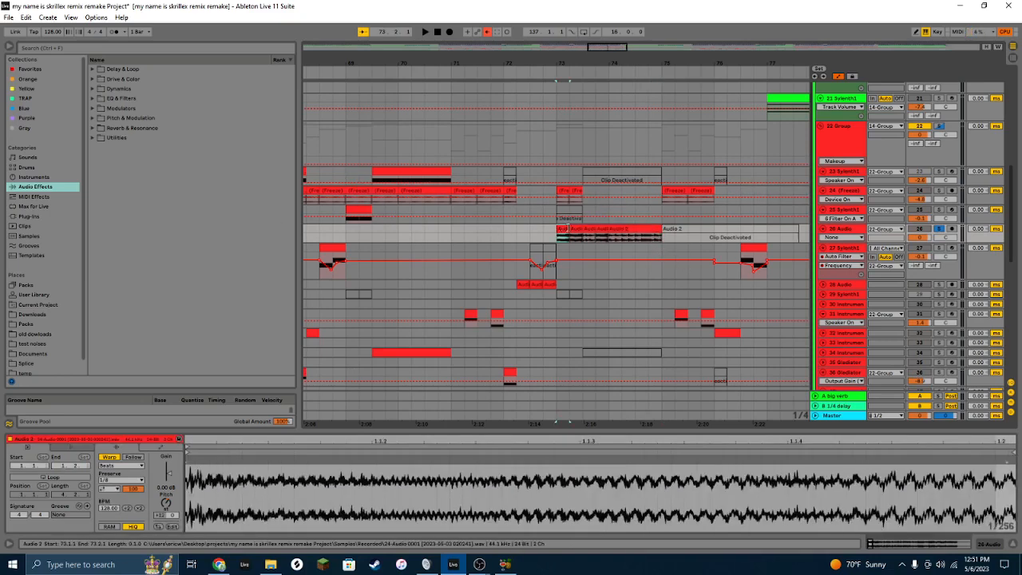
scroll(880, 222, down, 1)
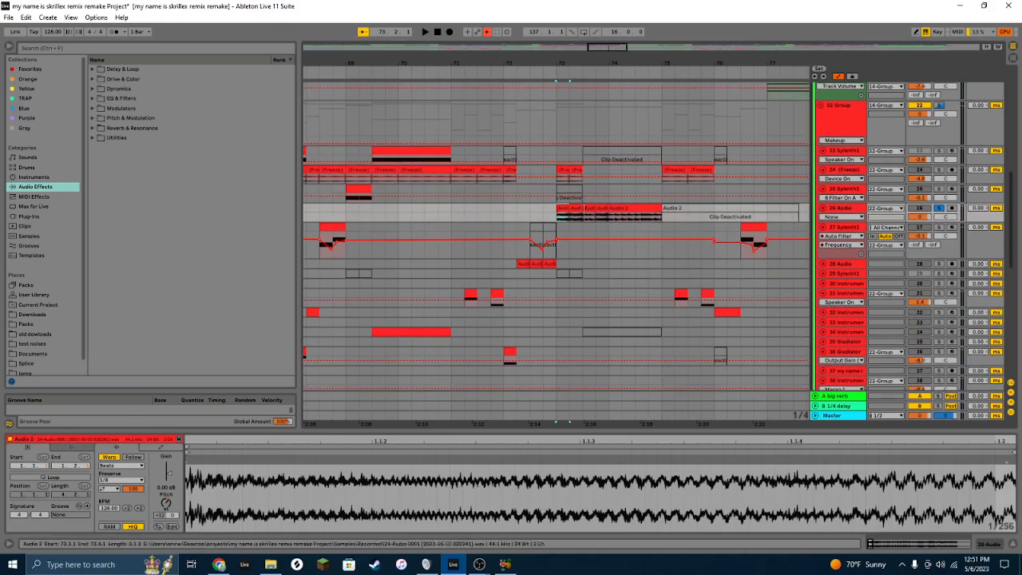
shift+click(576, 208)
key(space)
key(space)
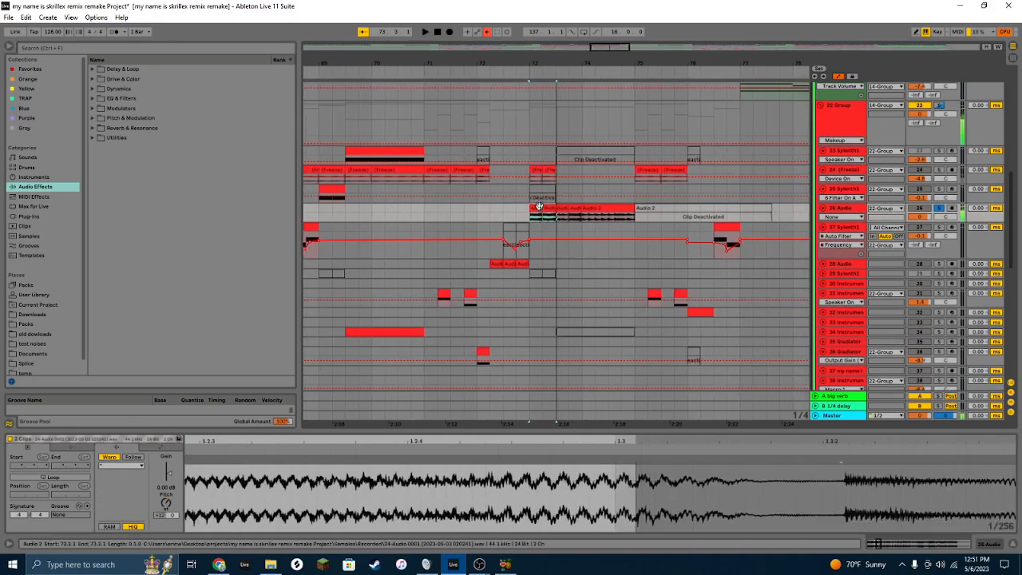
Step: Solo track 45 and play its vocal clips at bar 69 for comparison
click(538, 208)
drag(608, 49, 579, 48)
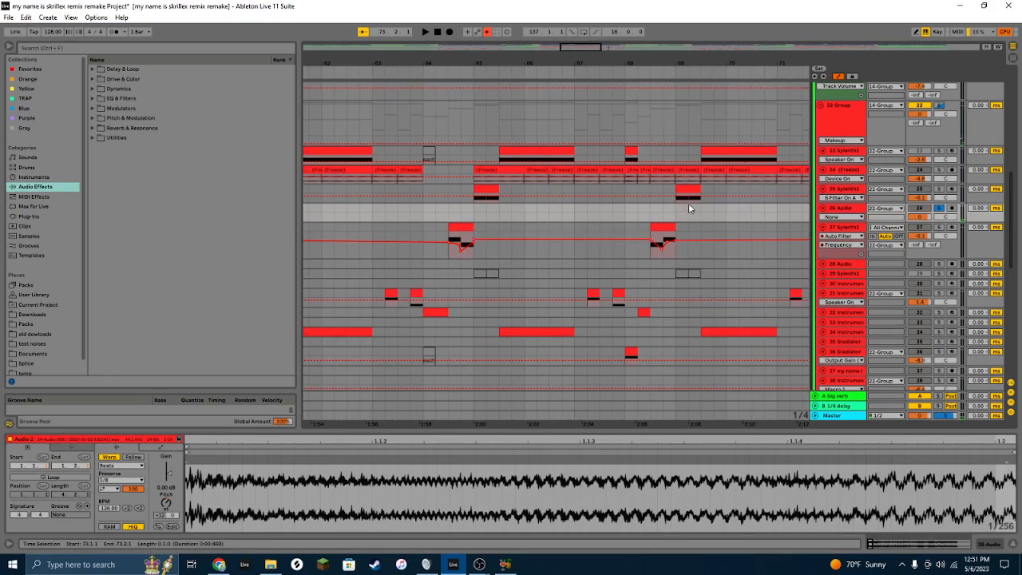
click(687, 208)
scroll(940, 192, down, 10)
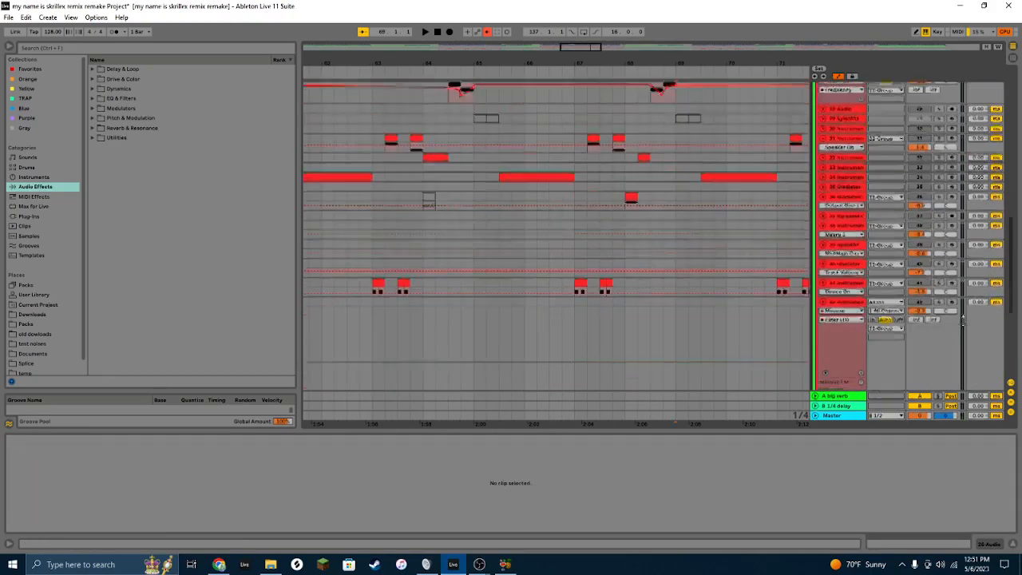
click(939, 329)
key(space)
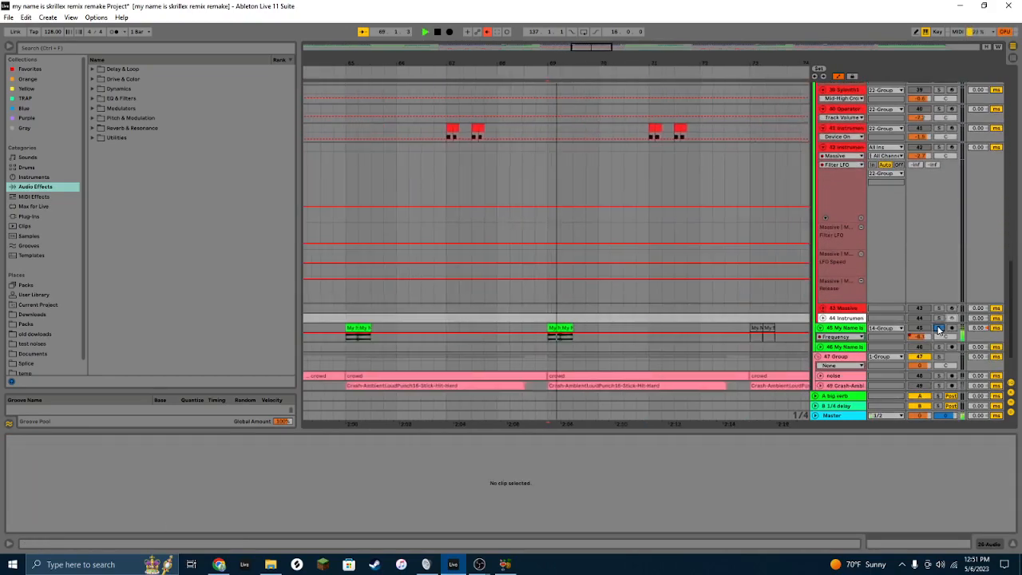
key(space)
Step: Return to bar 73, solo track 26 and replay its first two audio clips
scroll(712, 139, right, 4)
scroll(712, 140, up, 3)
scroll(711, 136, up, 2)
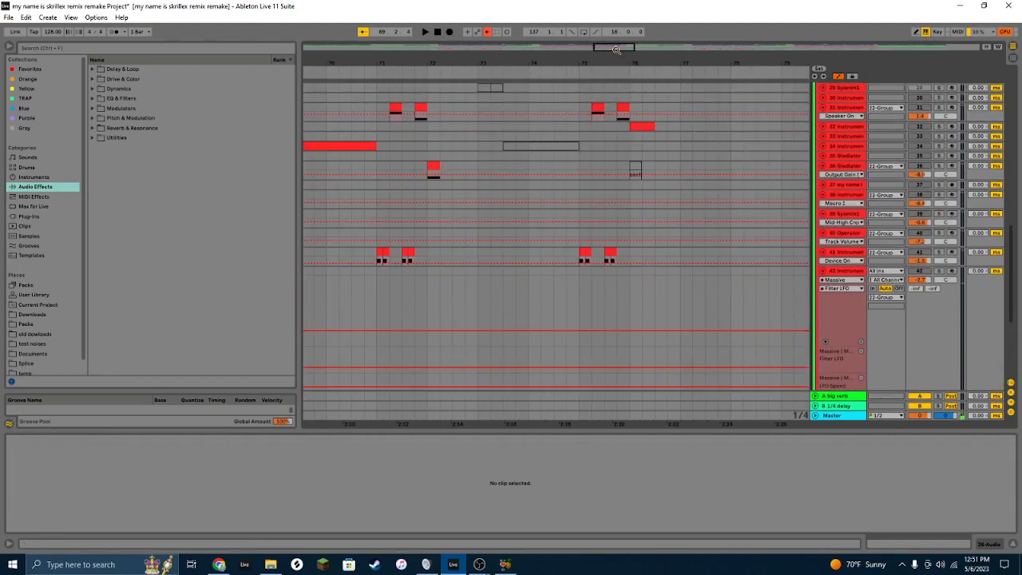
mouse_move(615, 48)
mouse_down()
mouse_move(626, 45)
mouse_move(616, 40)
mouse_up()
scroll(538, 141, up, 4)
click(492, 157)
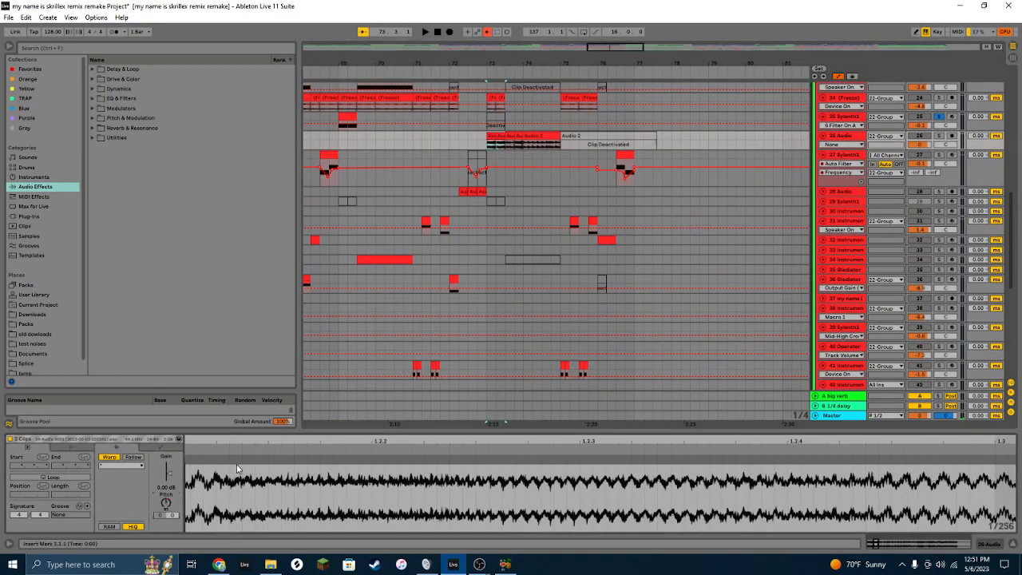
key(space)
key(space)
click(939, 136)
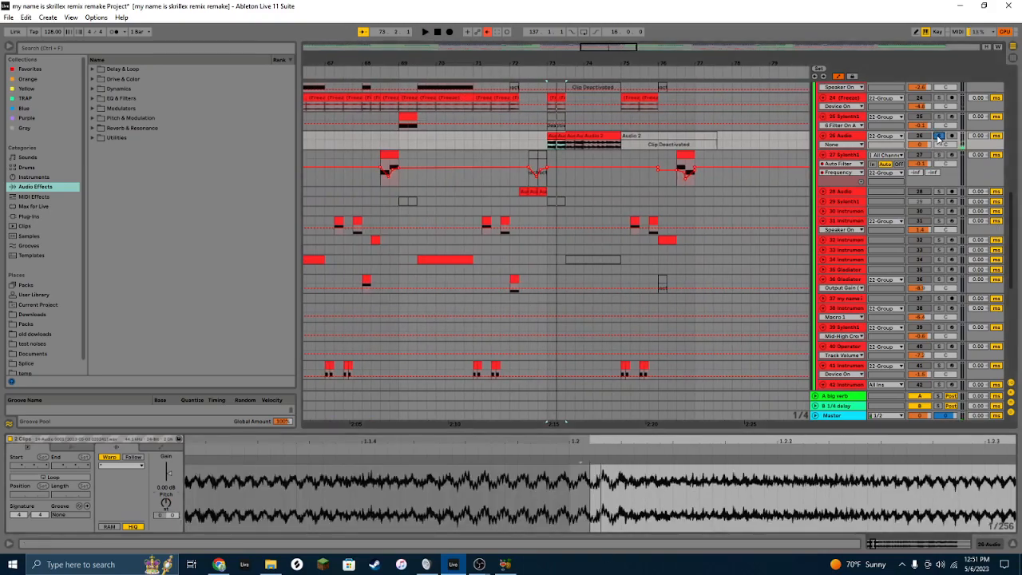
key(space)
key(space)
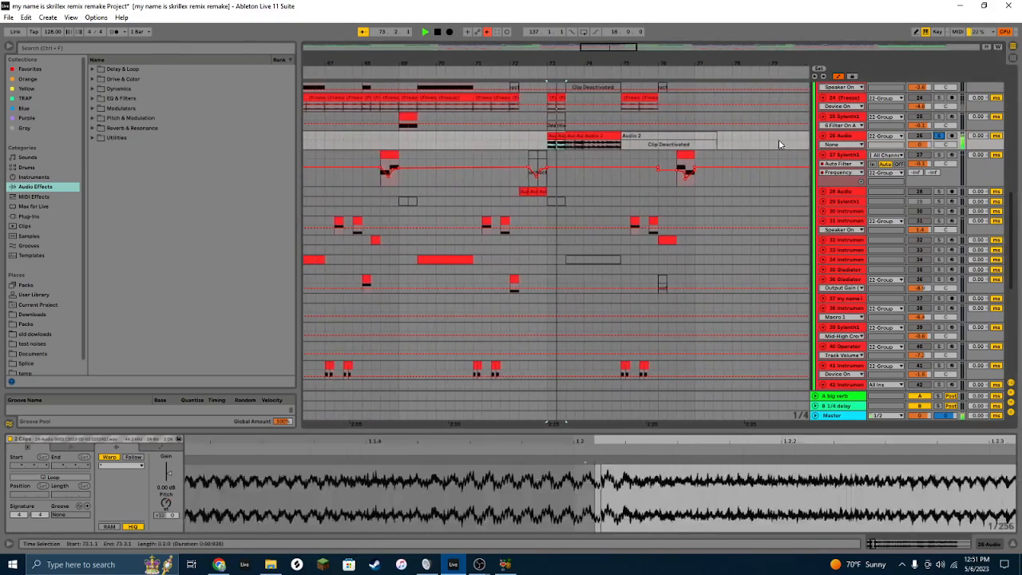
key(space)
Step: Examine the warp mode and pitch settings of track 26's clips at 73.1.1 and 73.2.1
click(543, 135)
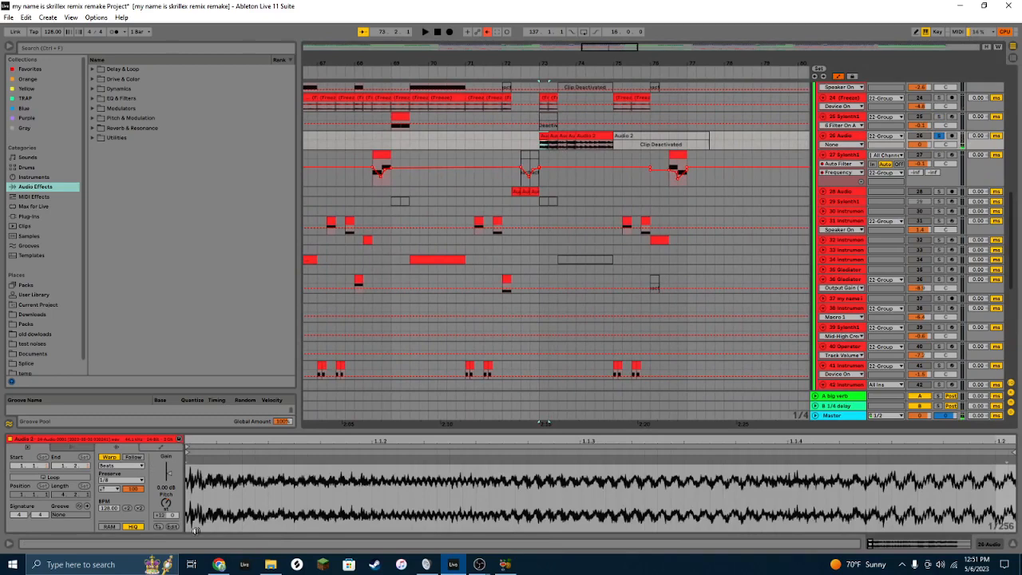
click(550, 131)
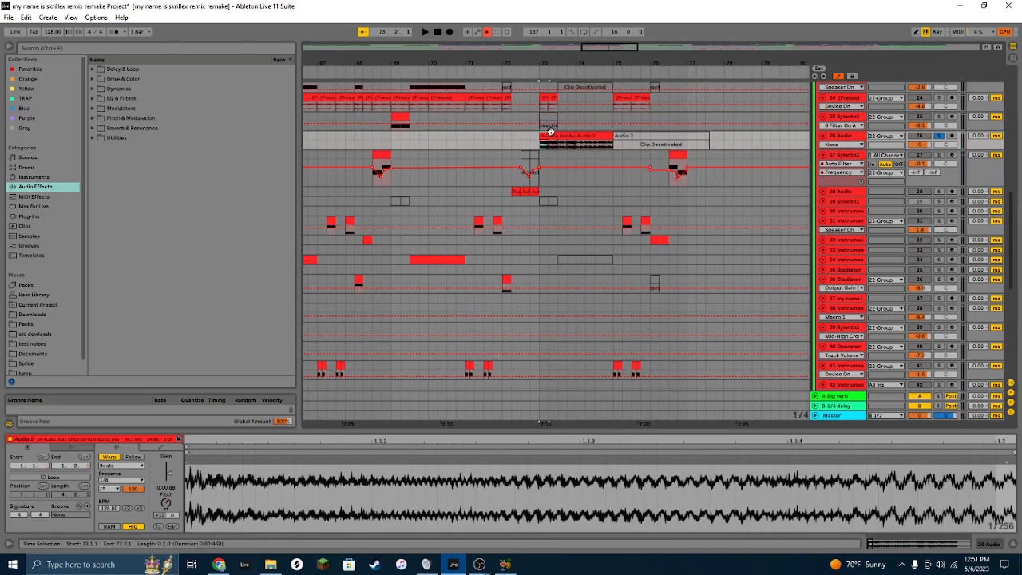
click(552, 135)
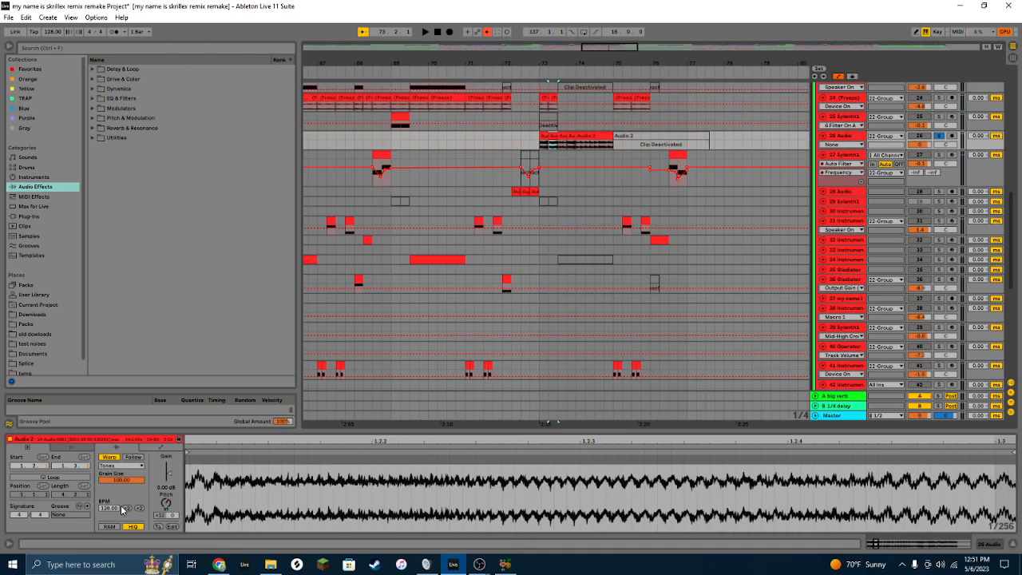
Step: Collapse tracks 26 and 27
scroll(590, 200, up, 2)
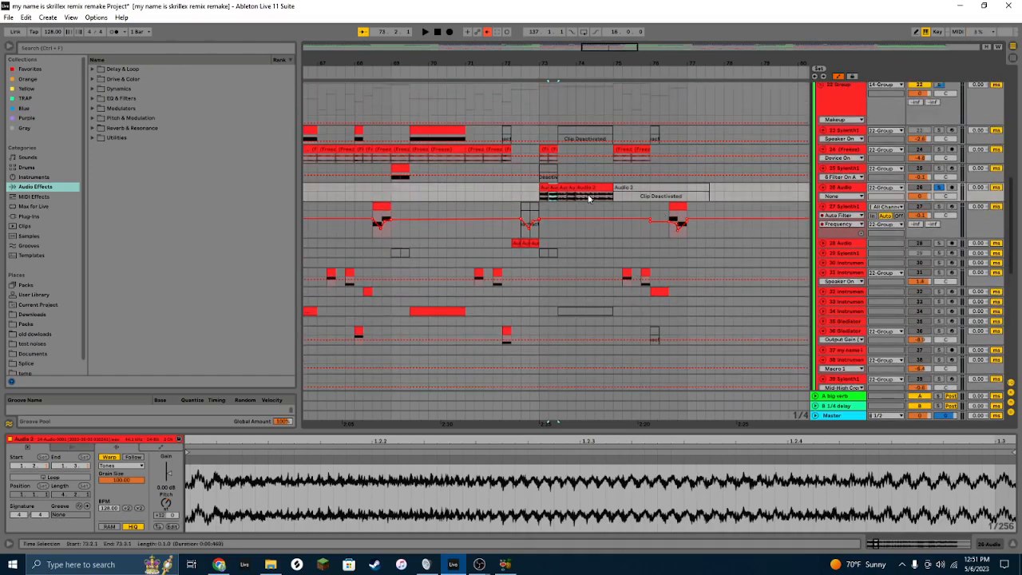
click(822, 187)
click(822, 196)
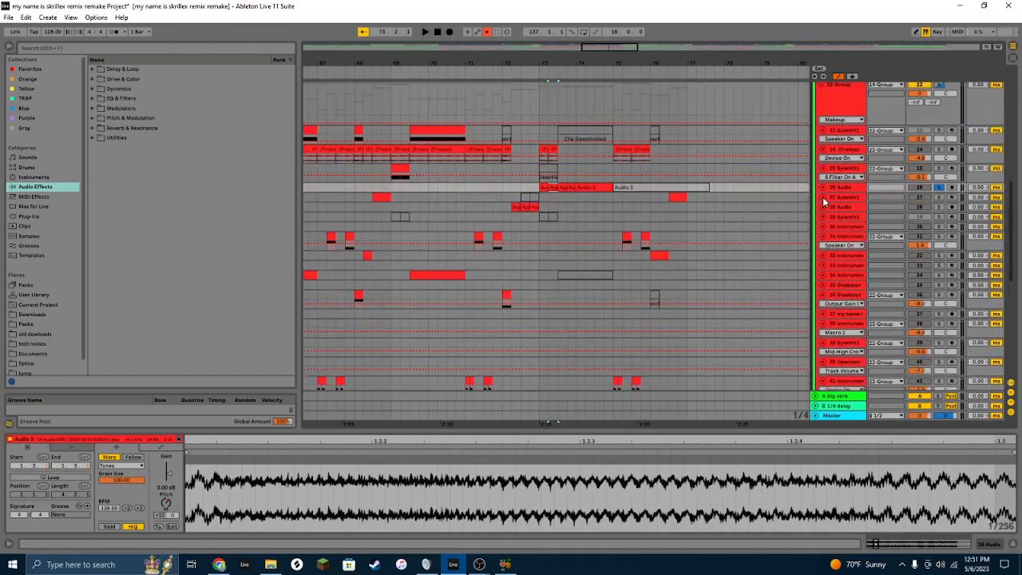
Step: Display the waveform and warp settings of track 26's audio clip at 73.4.1
scroll(848, 255, up, 2)
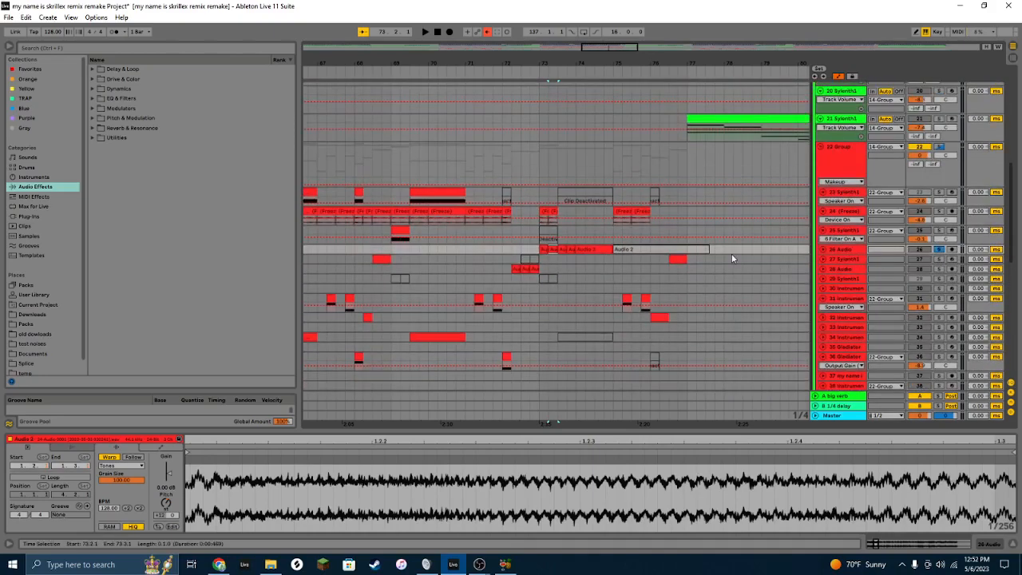
scroll(602, 243, down, 1)
click(570, 228)
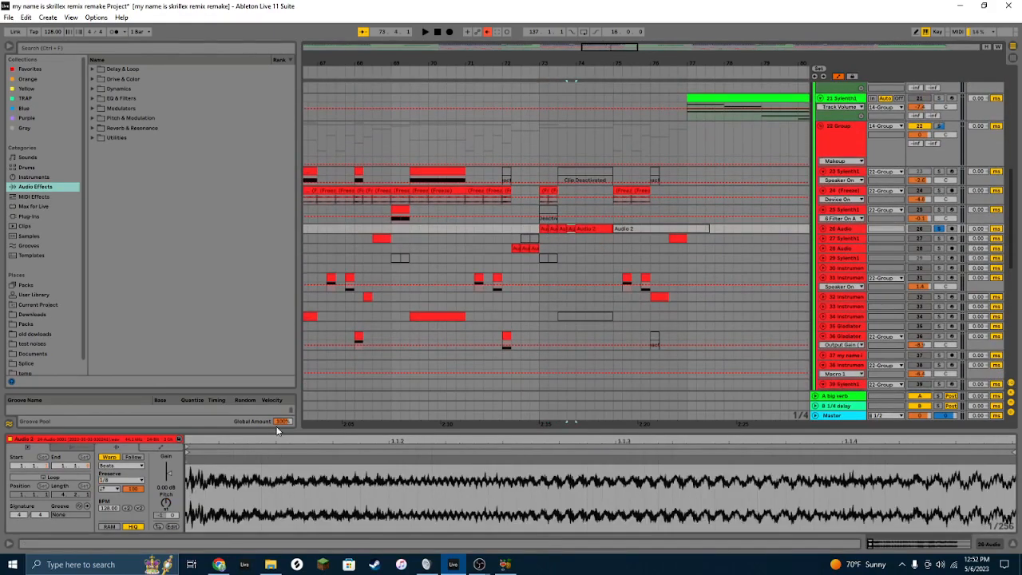
Step: Play track 26's audio clips through bar 75, then unsolo the track and select bar 75 on track 28
key(space)
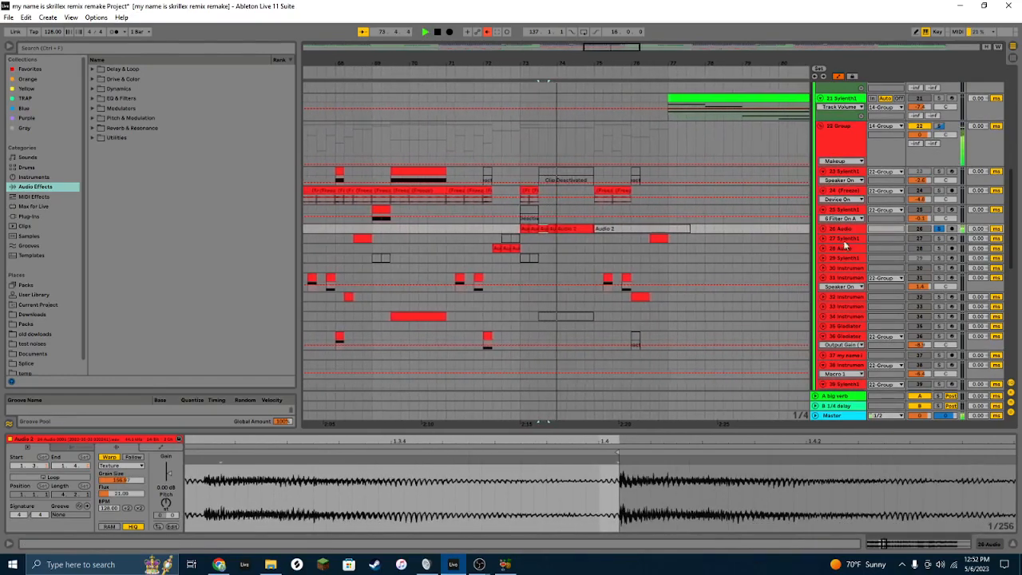
scroll(651, 266, down, 5)
scroll(651, 266, up, 2)
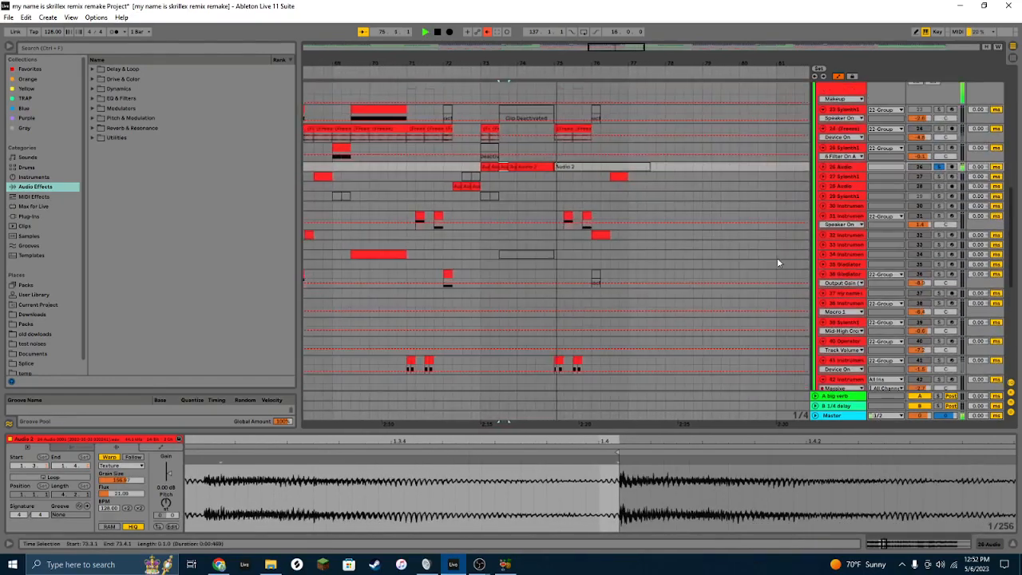
key(space)
click(940, 167)
drag(549, 186, 598, 186)
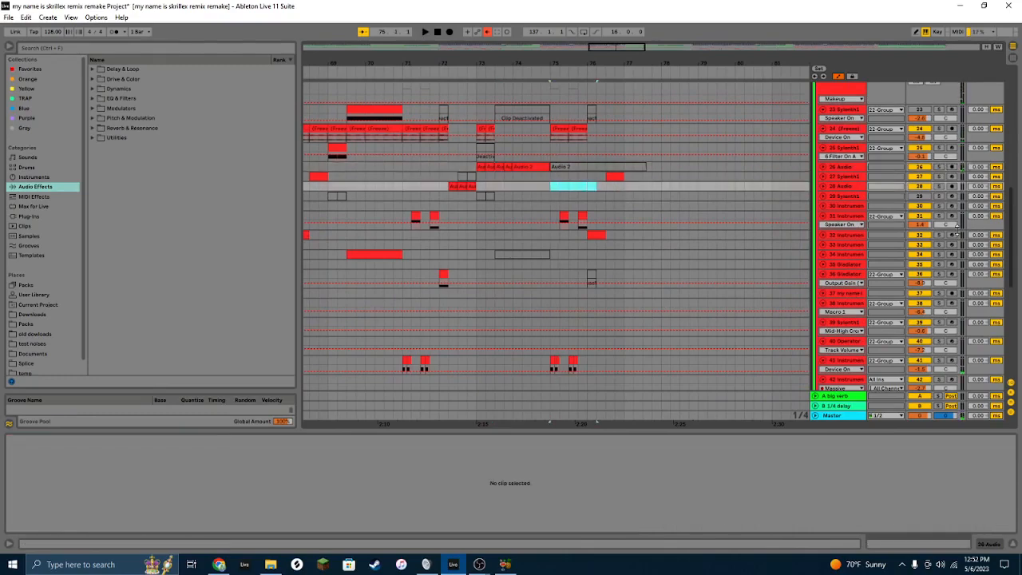
Step: Collapse group 22, expand drum group 3 and display the VEC1 Loops clip on track 10 at bar 64
scroll(838, 196, up, 3)
scroll(779, 231, up, 10)
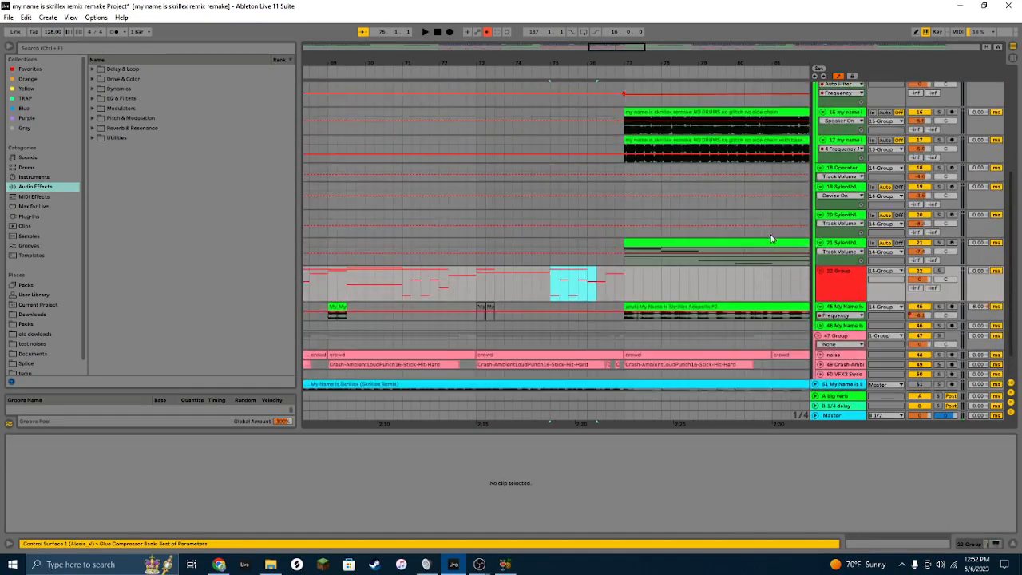
click(817, 159)
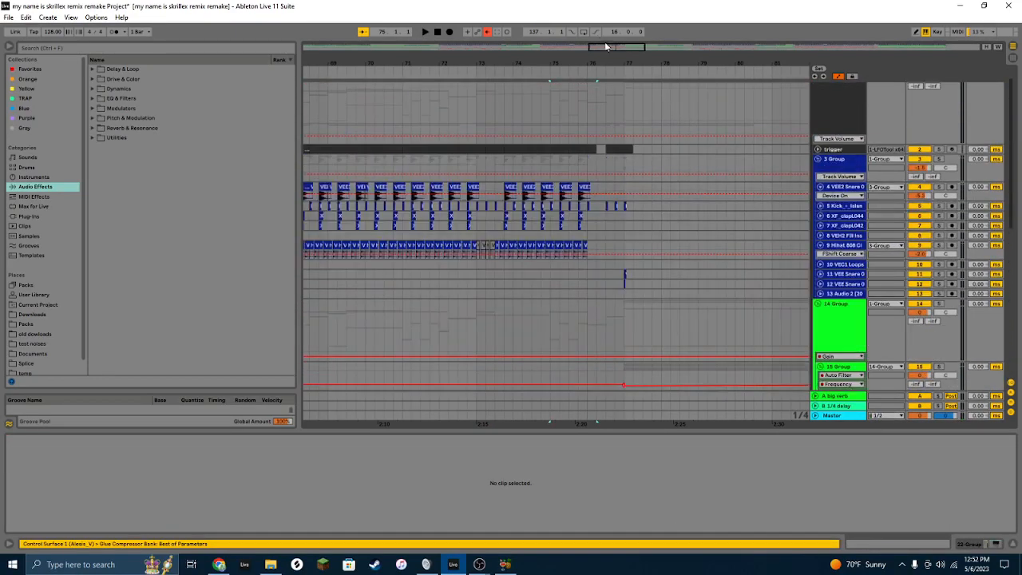
drag(607, 47, 573, 50)
scroll(494, 275, down, 1)
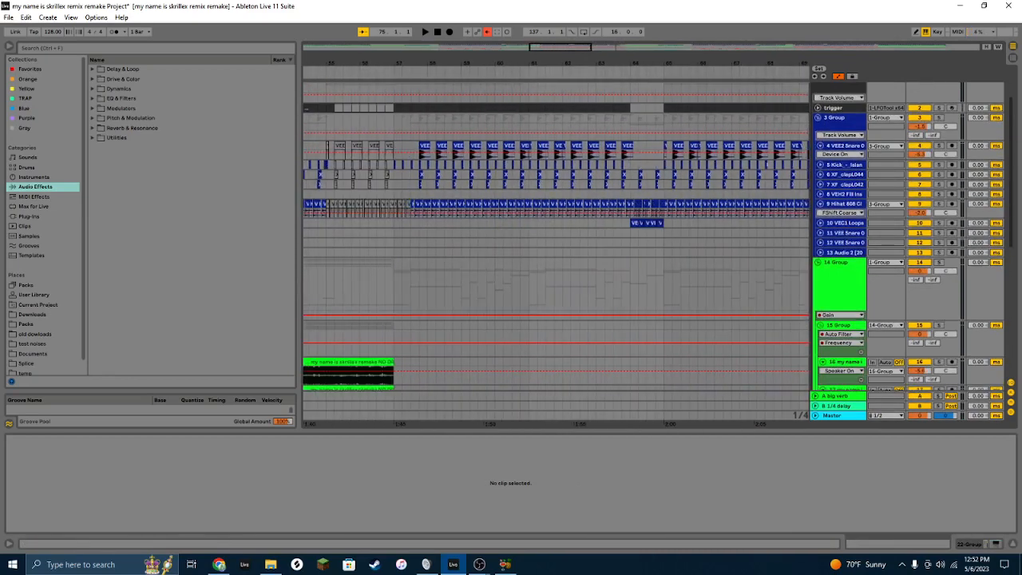
click(632, 223)
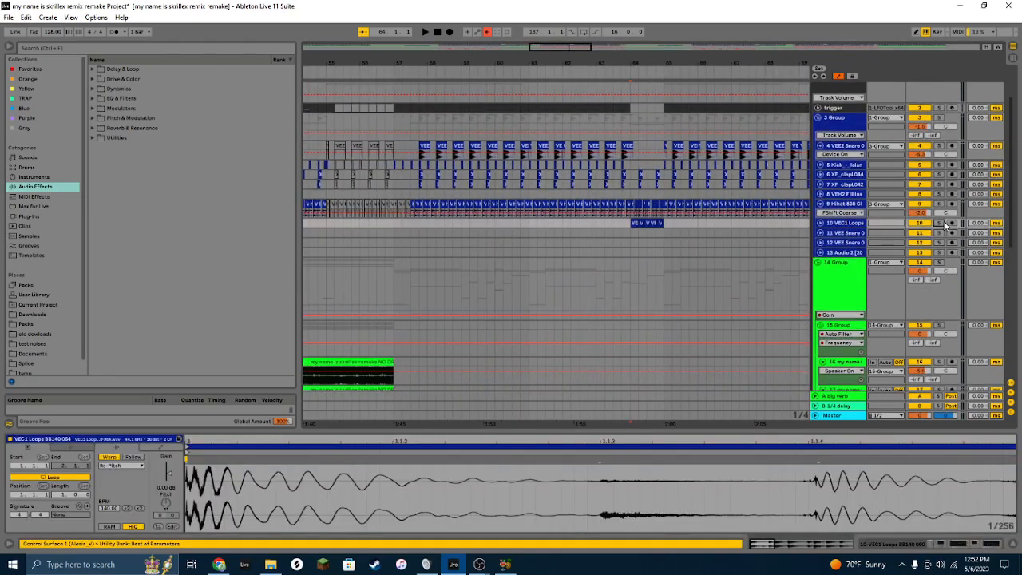
Step: Solo track 10 and audition its loop fill with the whole effect chain bypassed, then reactivate the effects
click(939, 223)
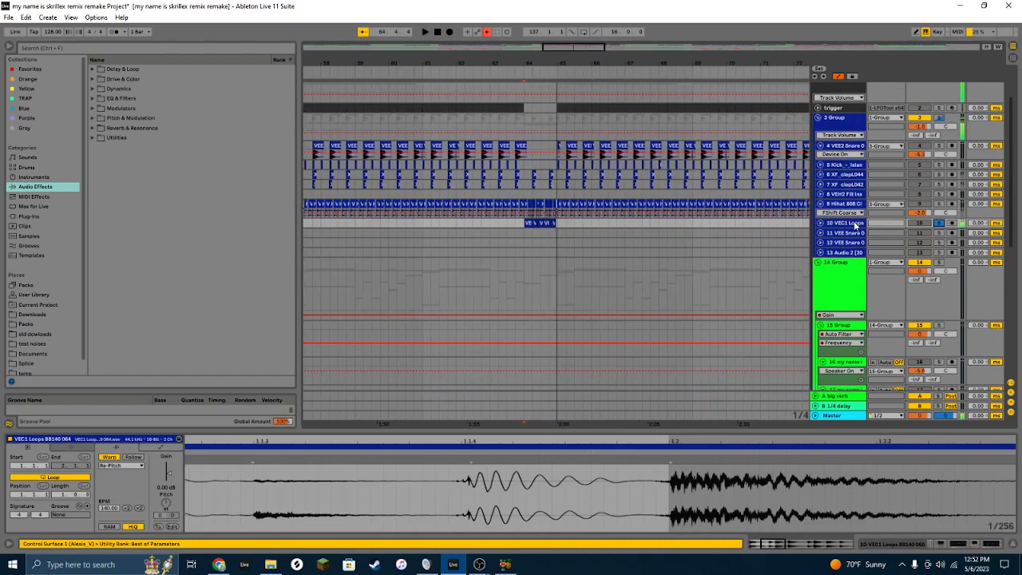
click(855, 224)
shift+click(697, 442)
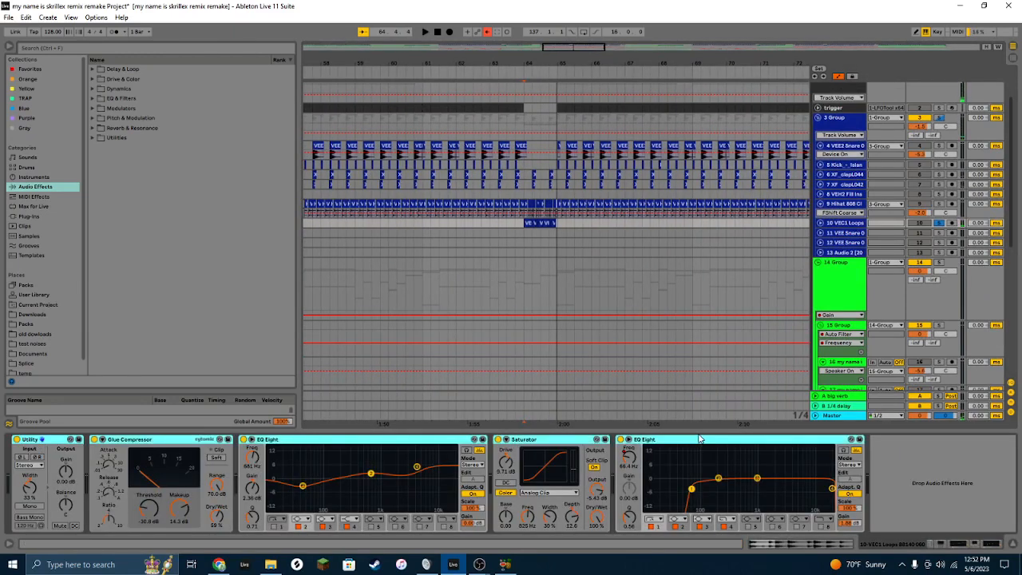
key(0)
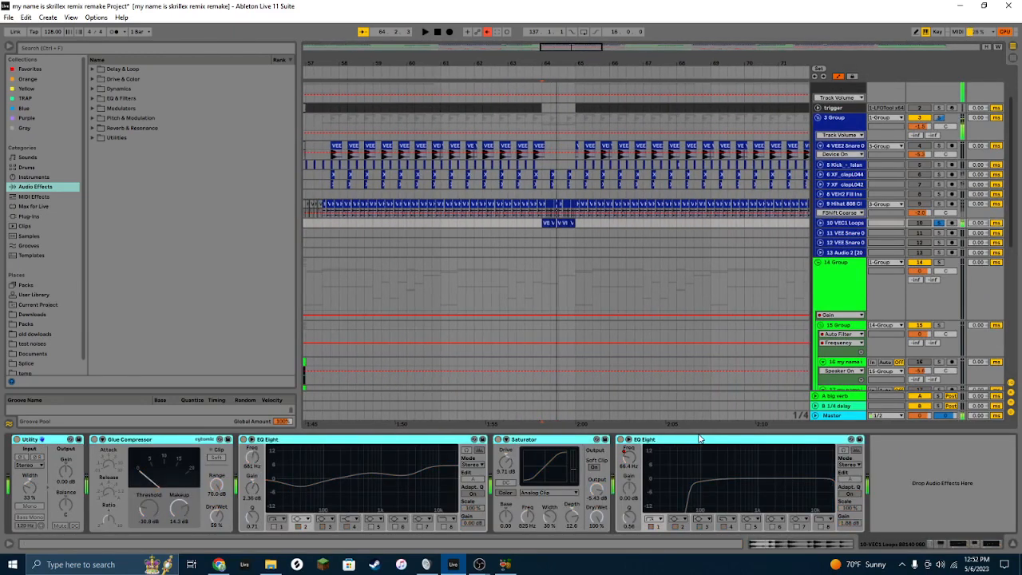
key(0)
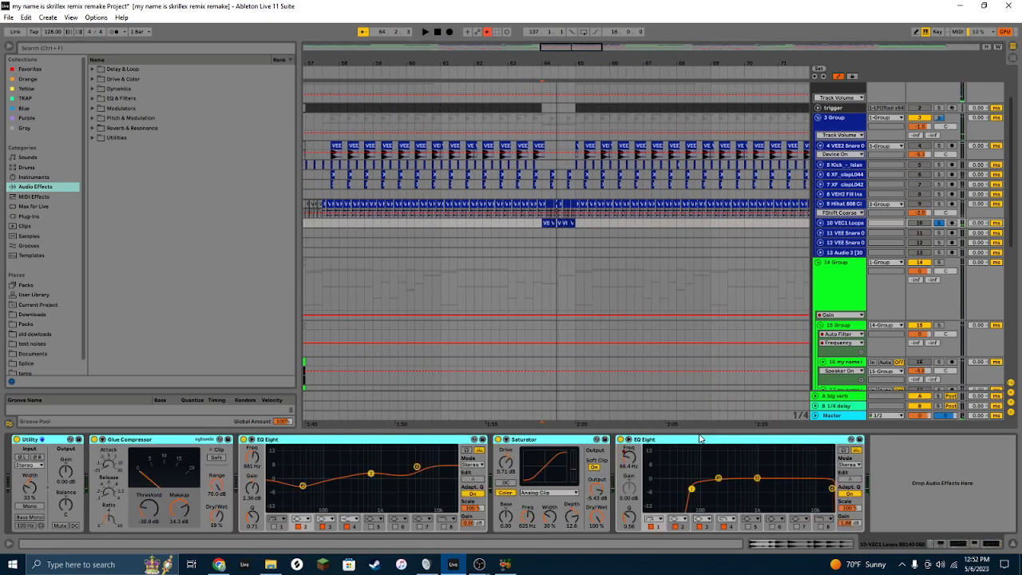
Step: Expand track 10 and place the playback start at 63.4.3, just before the VEC1 Loops fill
drag(550, 56, 905, 246)
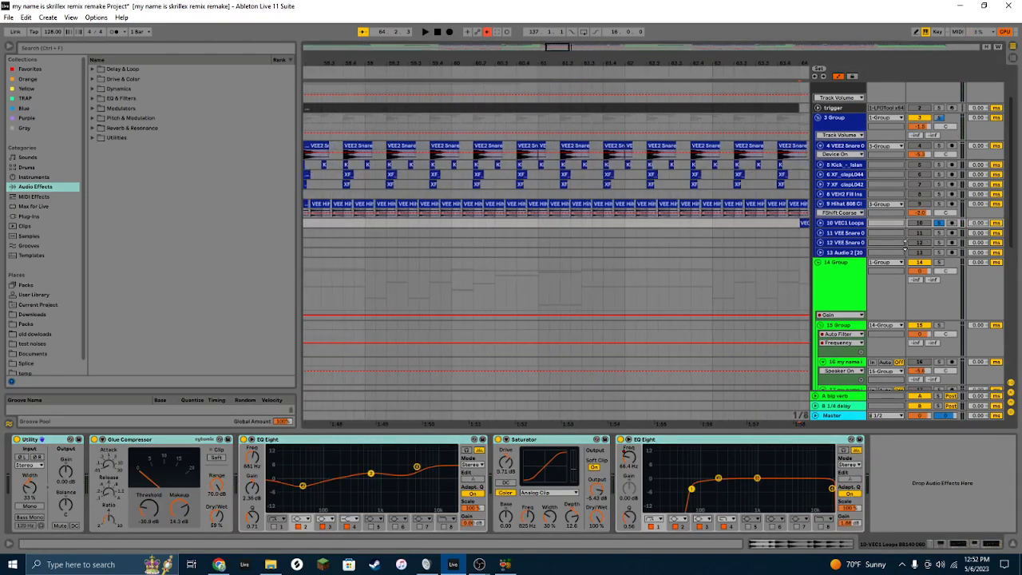
click(820, 224)
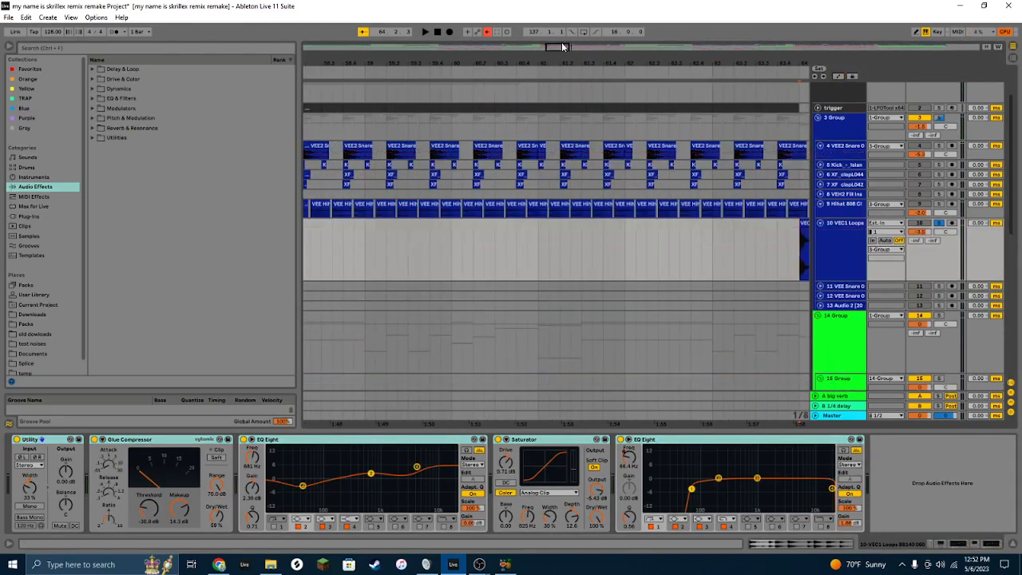
drag(563, 48, 572, 50)
click(619, 265)
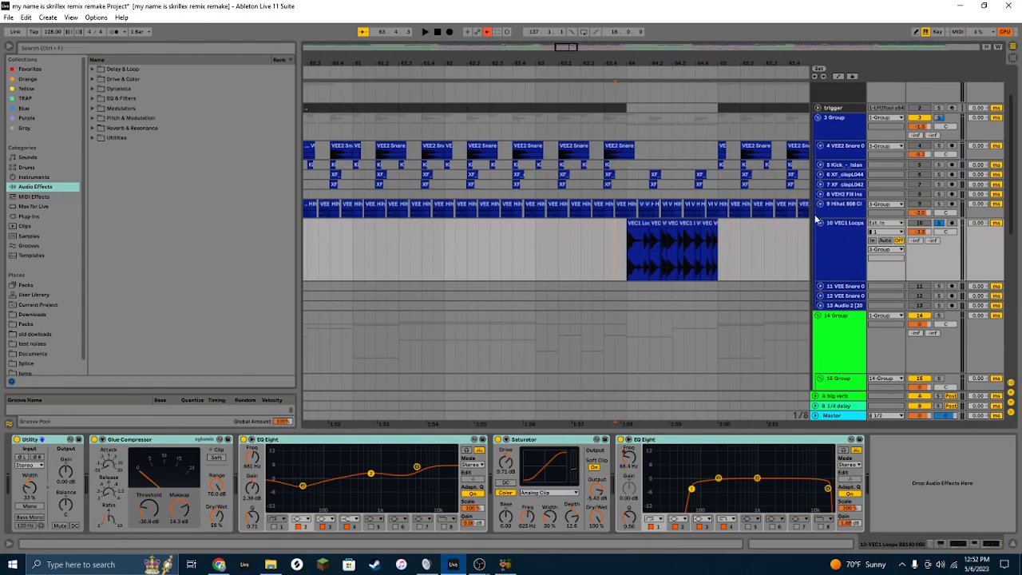
Step: Play track 10's fill and check the high-cut band of its second EQ Eight
key(space)
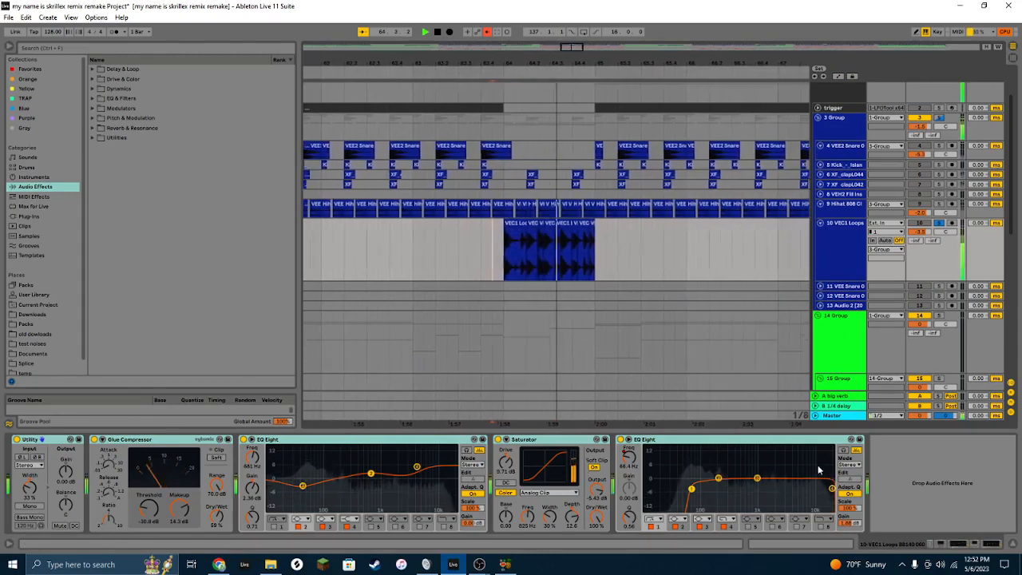
key(space)
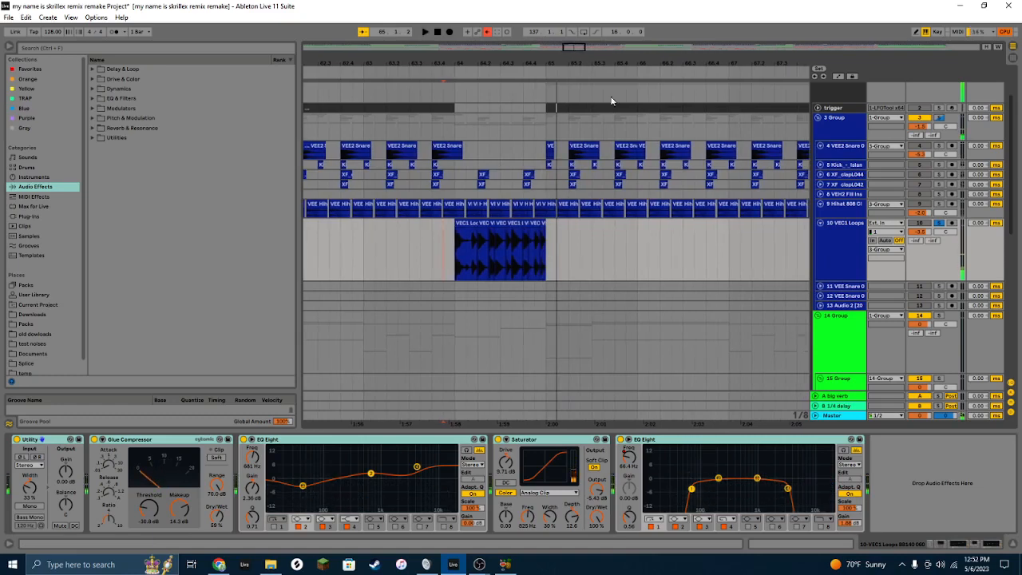
click(788, 490)
Step: Collapse track 10 and group 14
drag(569, 47, 570, 20)
click(820, 223)
click(817, 262)
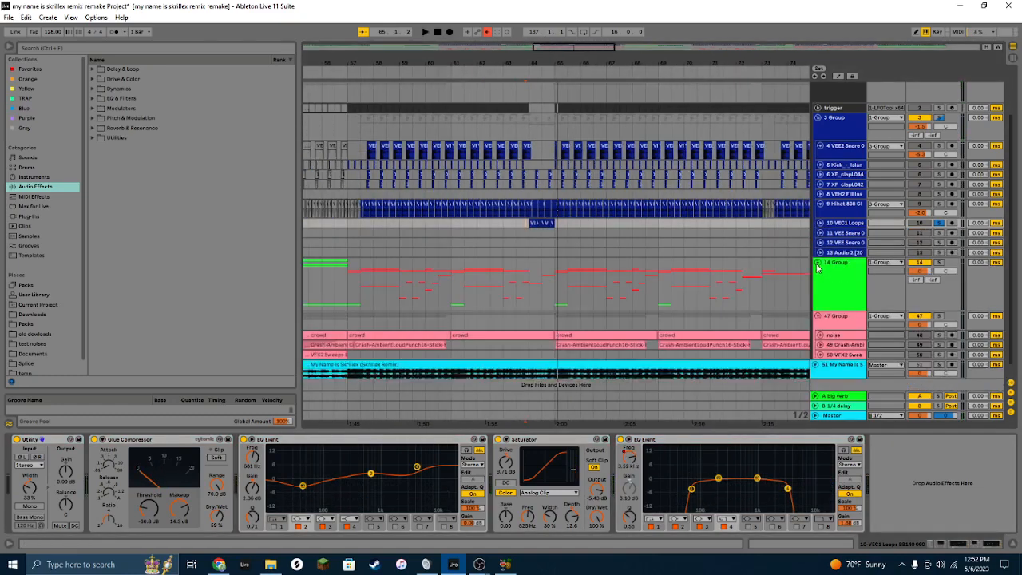
Step: Expand group 14, solo group 15 and select track 16's first audio clip at the start of the song
drag(588, 48, 382, 50)
click(819, 252)
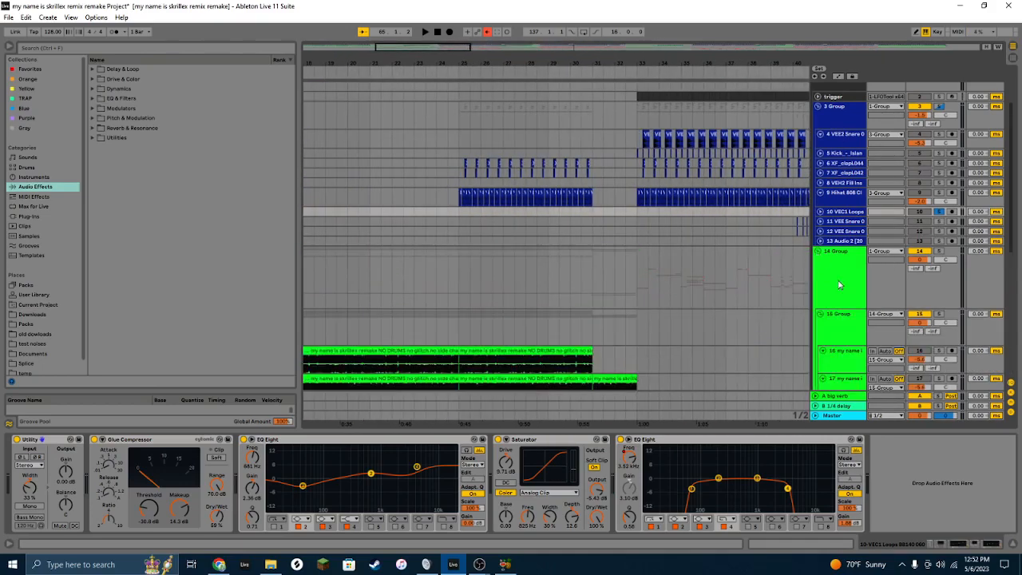
scroll(481, 170, down, 5)
drag(389, 45, 315, 42)
click(339, 217)
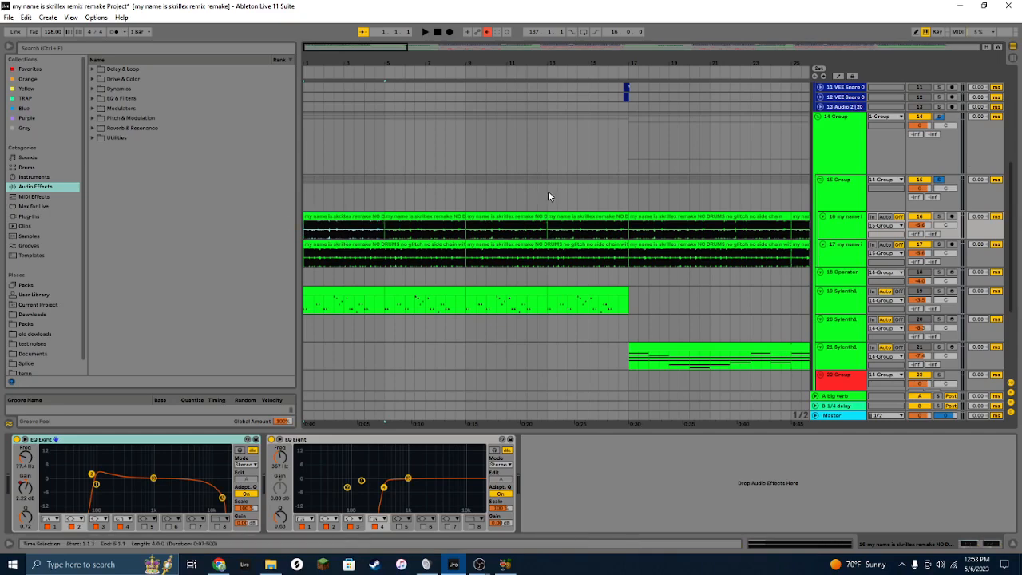
Step: Audition group 15 from bar 1 with its Auto Filter bypassed, then switch the filter back on
key(space)
click(840, 192)
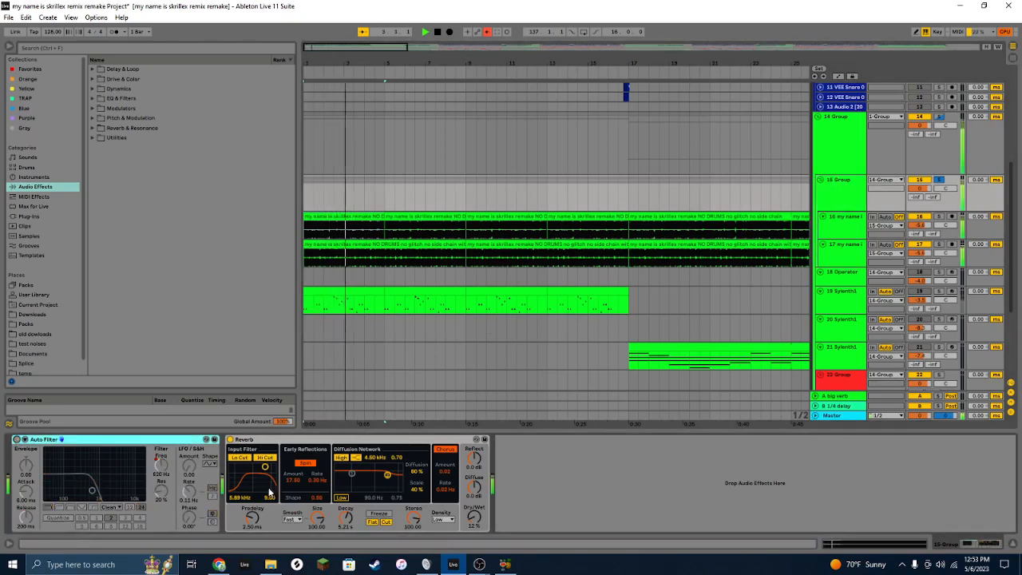
drag(450, 63, 483, 75)
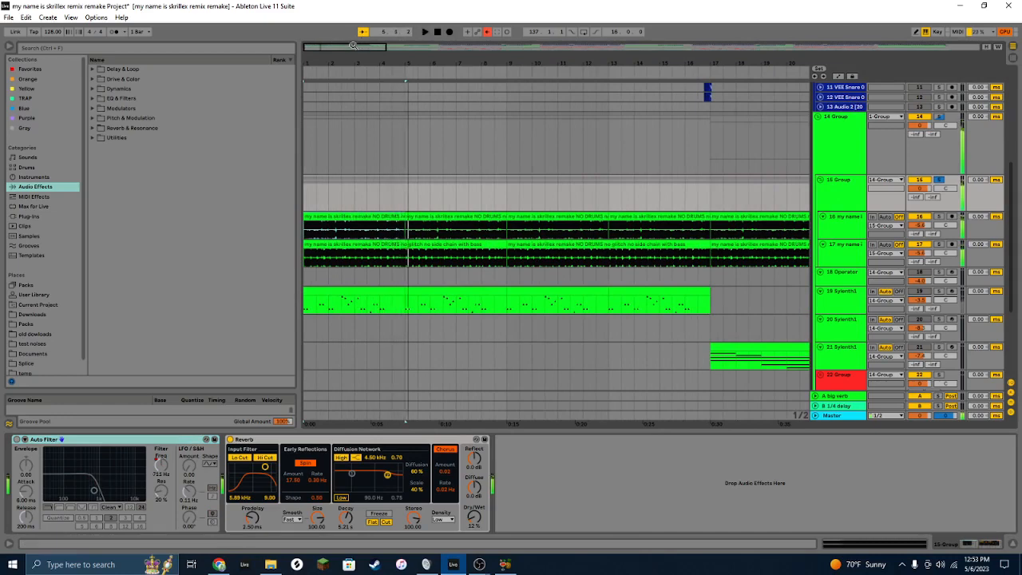
drag(353, 45, 352, 30)
click(16, 439)
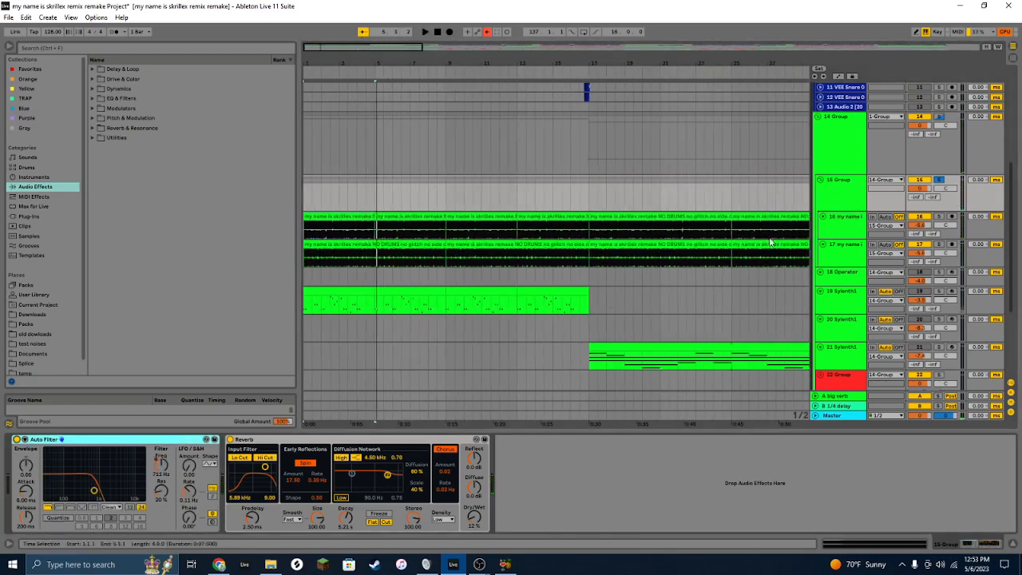
Step: Show the Auto Filter frequency automation on group 15 and examine its sweep up to bar 47
right_click(159, 465)
click(182, 471)
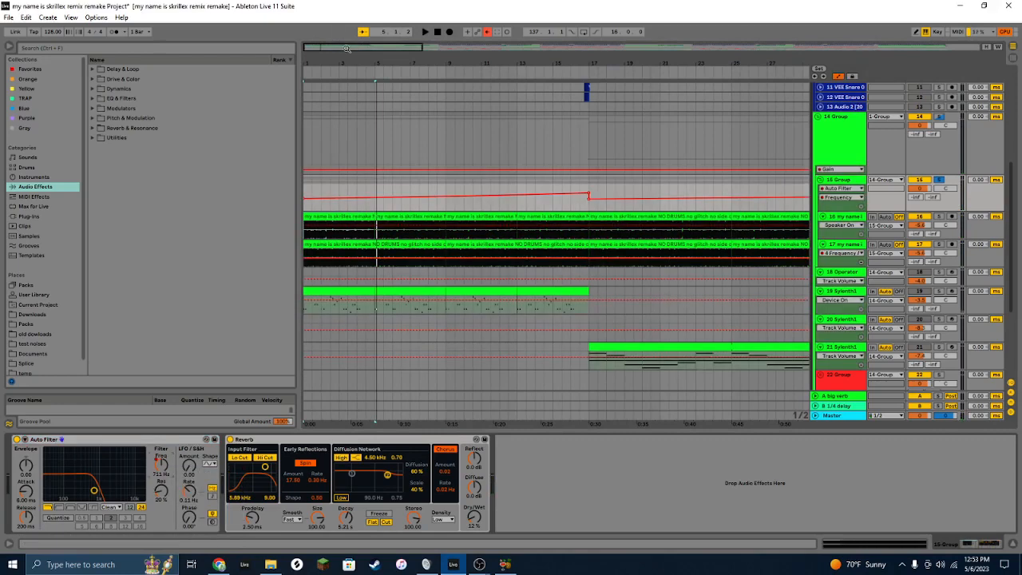
drag(346, 48, 347, 24)
drag(462, 61, 463, 30)
click(569, 205)
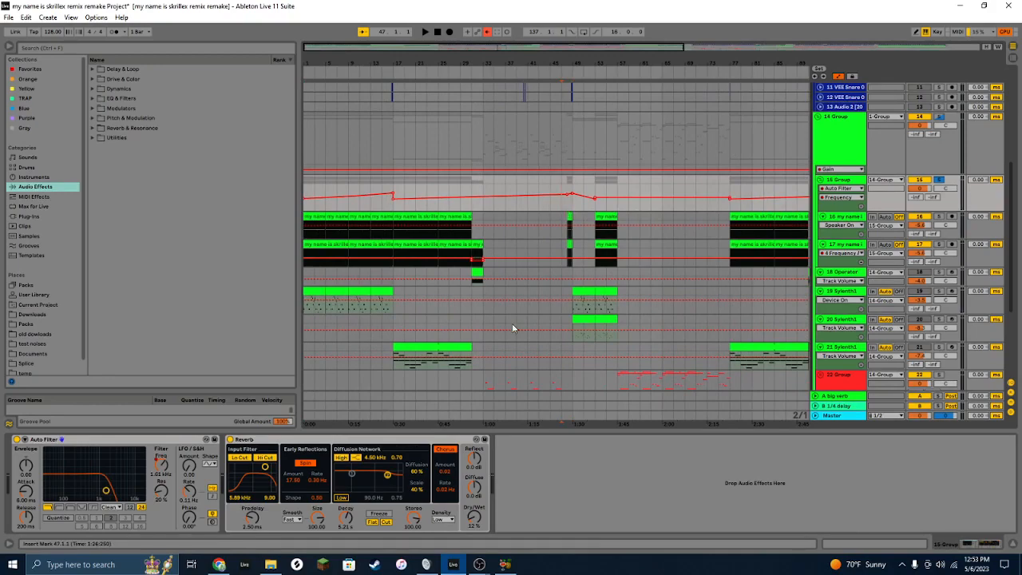
Step: Solo track 16 and then track 17 at bar 1, and audition track 17's loop with its EQ Eight displayed
scroll(543, 258, down, 3)
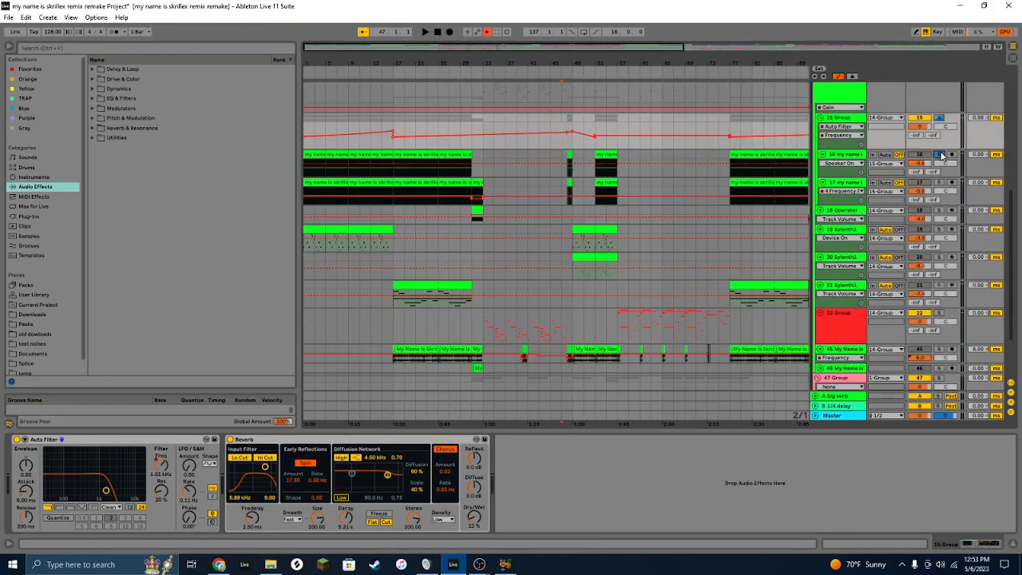
click(312, 165)
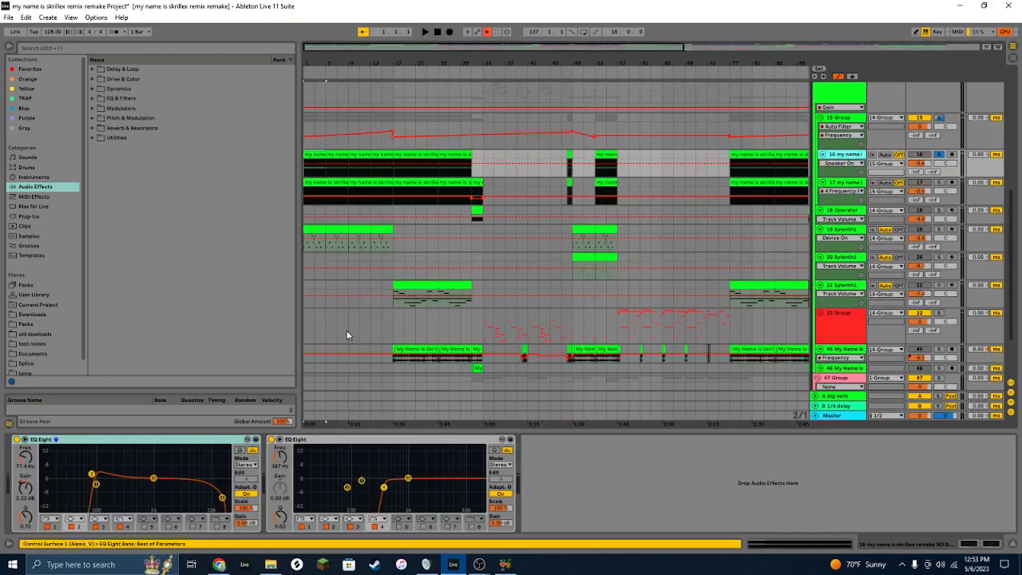
click(844, 182)
click(938, 183)
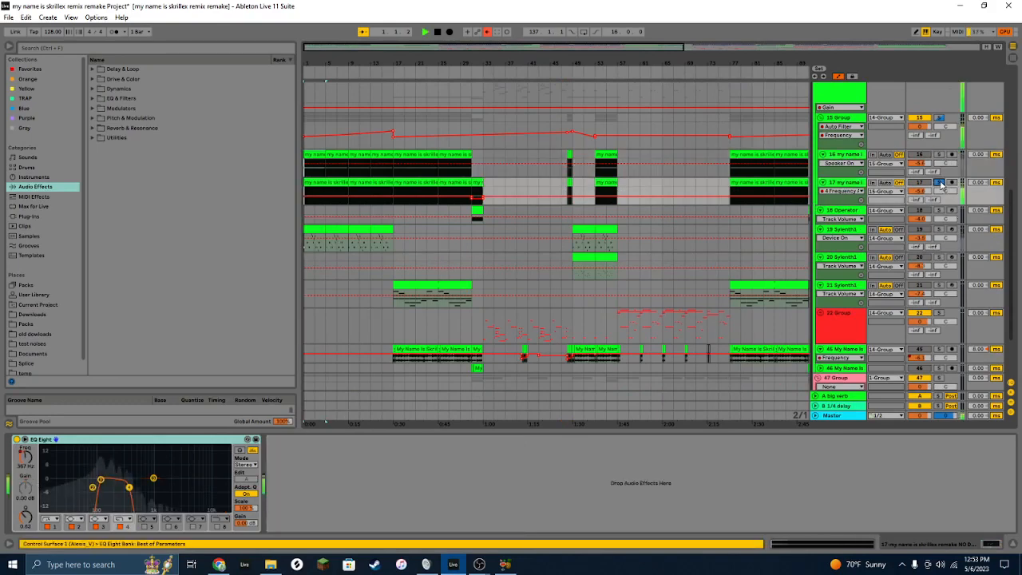
key(space)
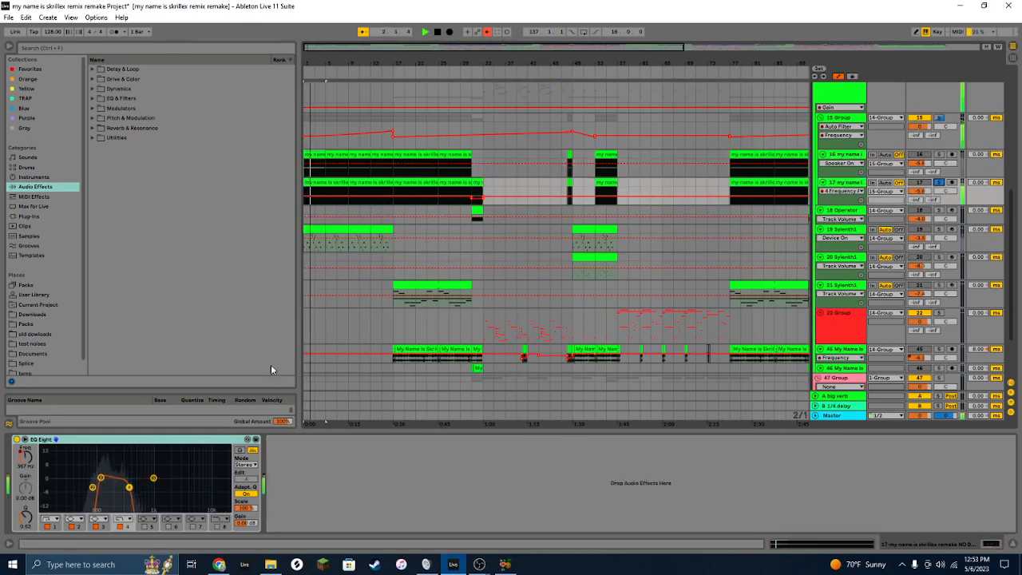
Step: Play track 17 from bar 17, then display track 16's two EQ Eight devices
click(415, 183)
key(space)
key(space)
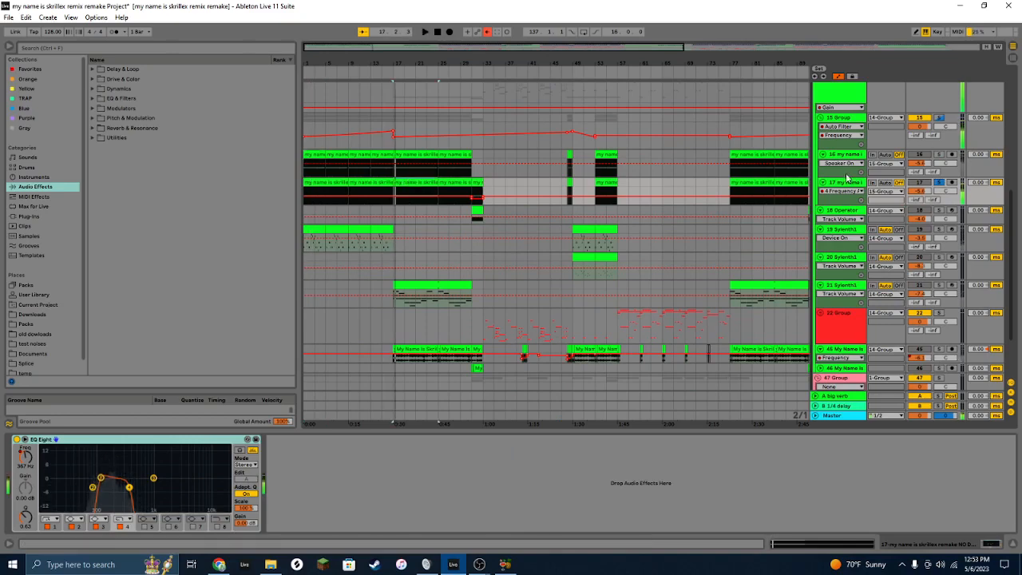
click(721, 162)
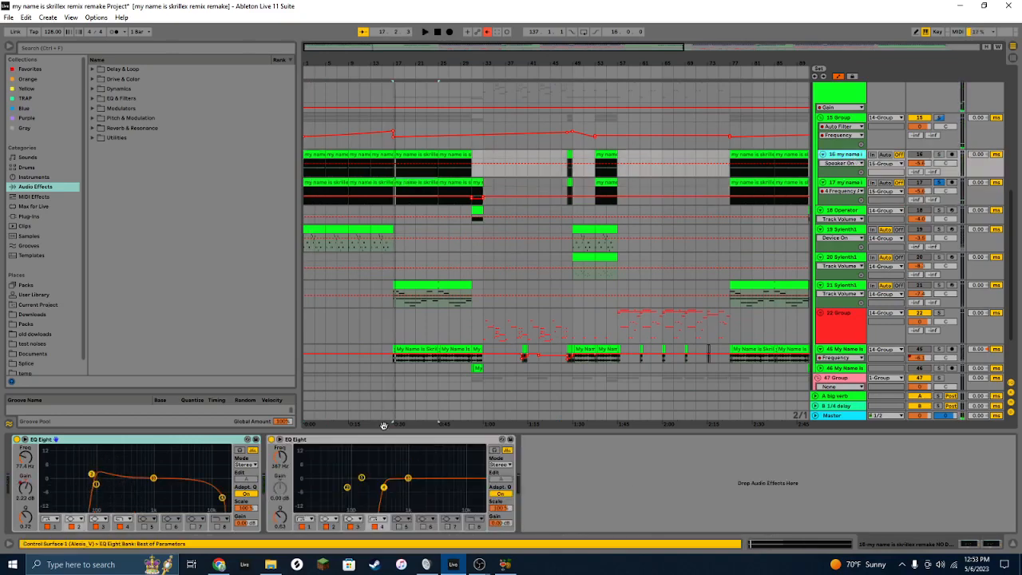
Step: Collapse track 17 and group 15, and hide the automation lanes
click(824, 186)
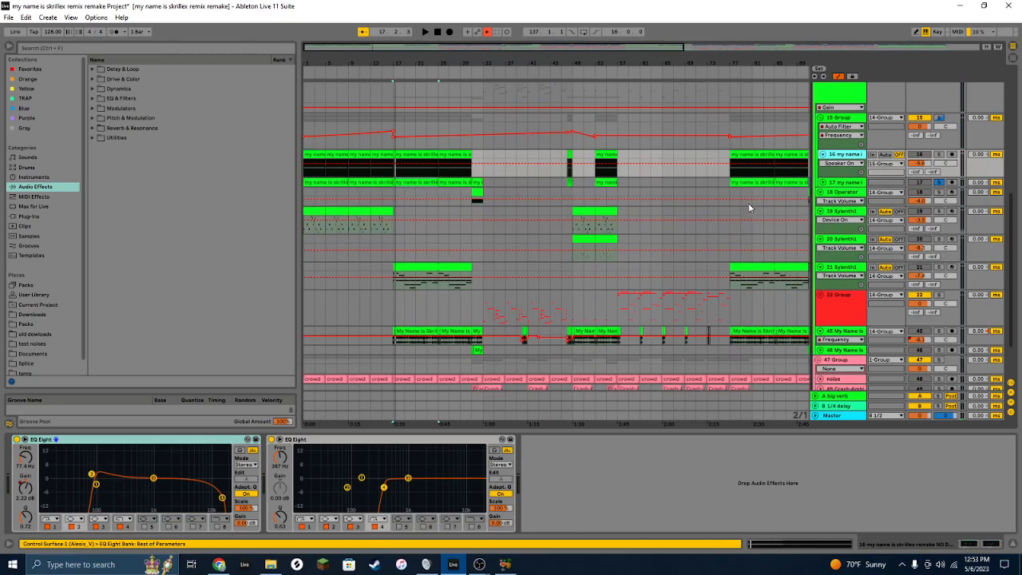
click(820, 118)
drag(317, 46, 318, 66)
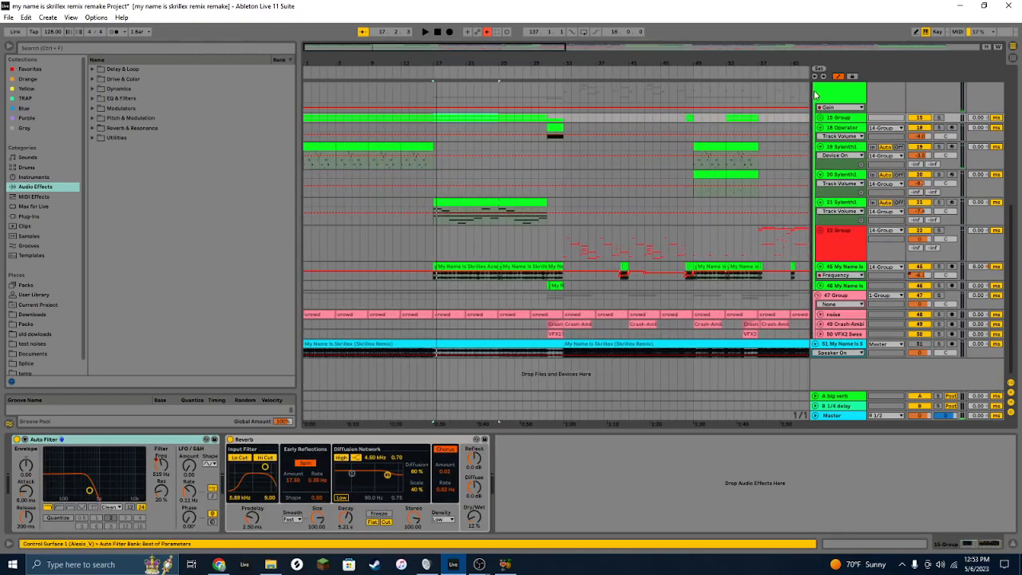
click(836, 77)
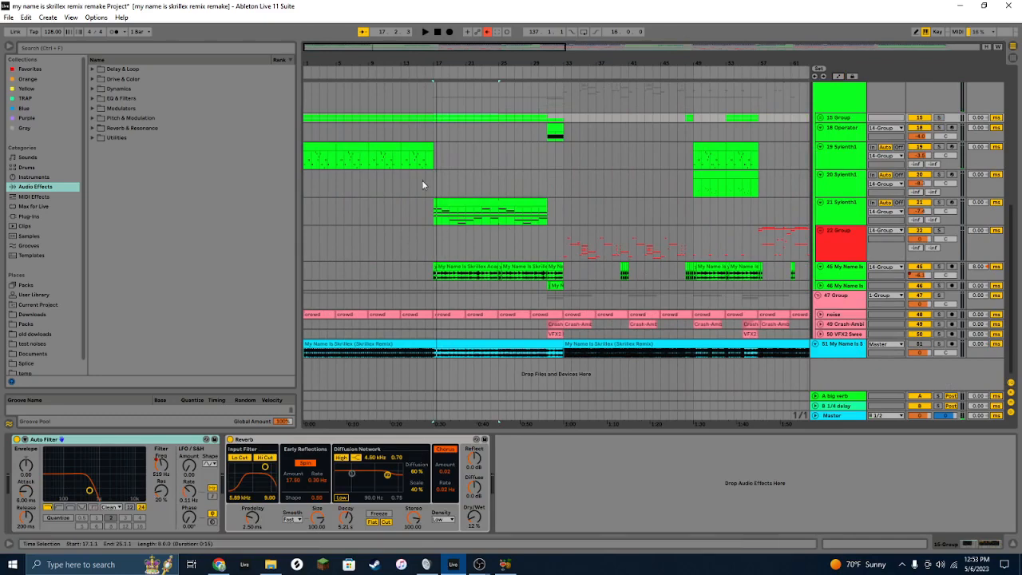
Step: Select the first Sylenth1 clip on track 19 at bar 1 and solo the track
drag(312, 143, 336, 156)
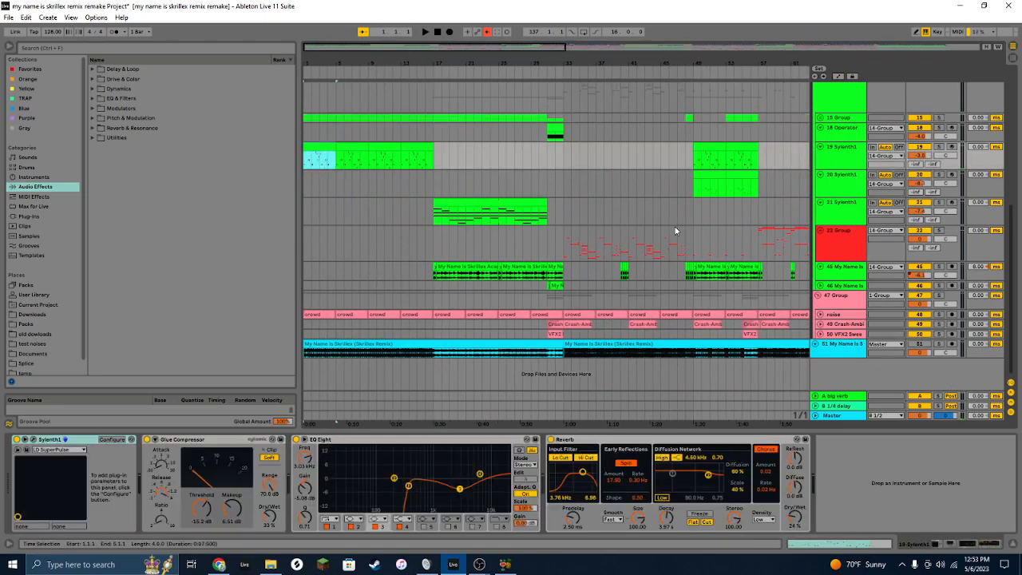
click(941, 148)
click(321, 147)
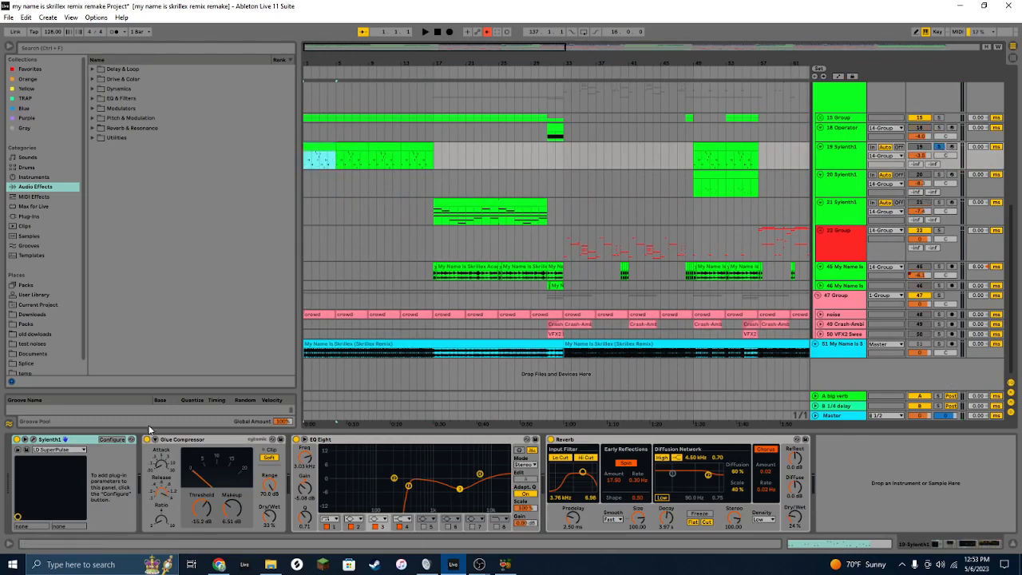
Step: Display track 19's Sylenth1 synth settings while auditioning its clip from bar 1, and close the plug-in window
click(33, 439)
key(space)
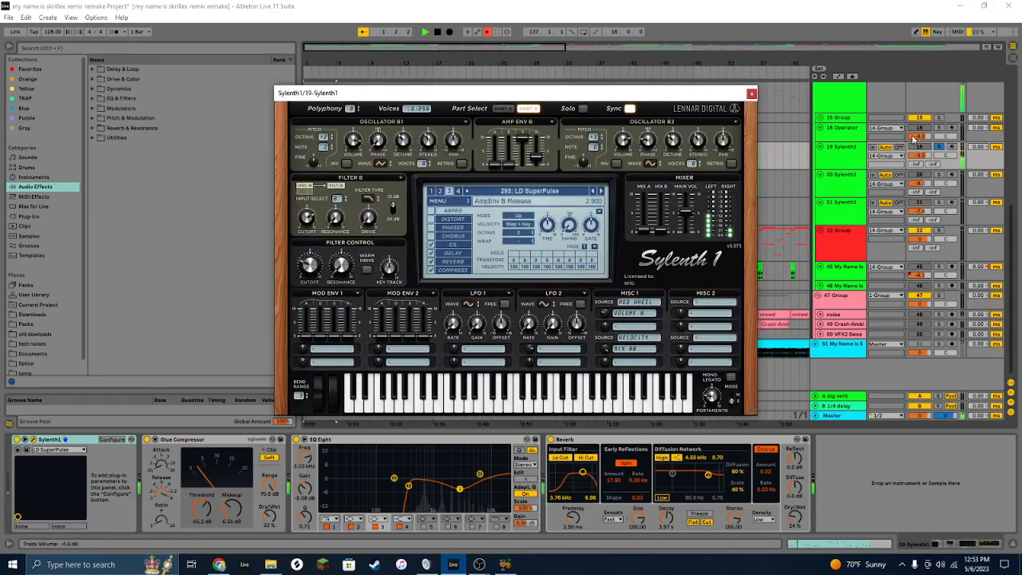
click(751, 95)
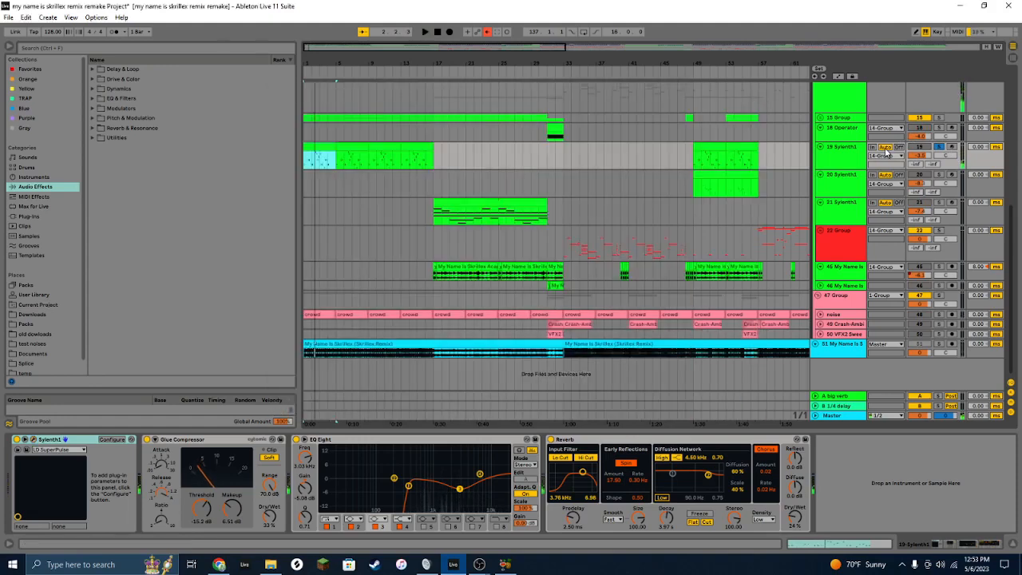
Step: Add group 15 to track 19's solo and audition the two together from the intro
scroll(886, 152, up, 1)
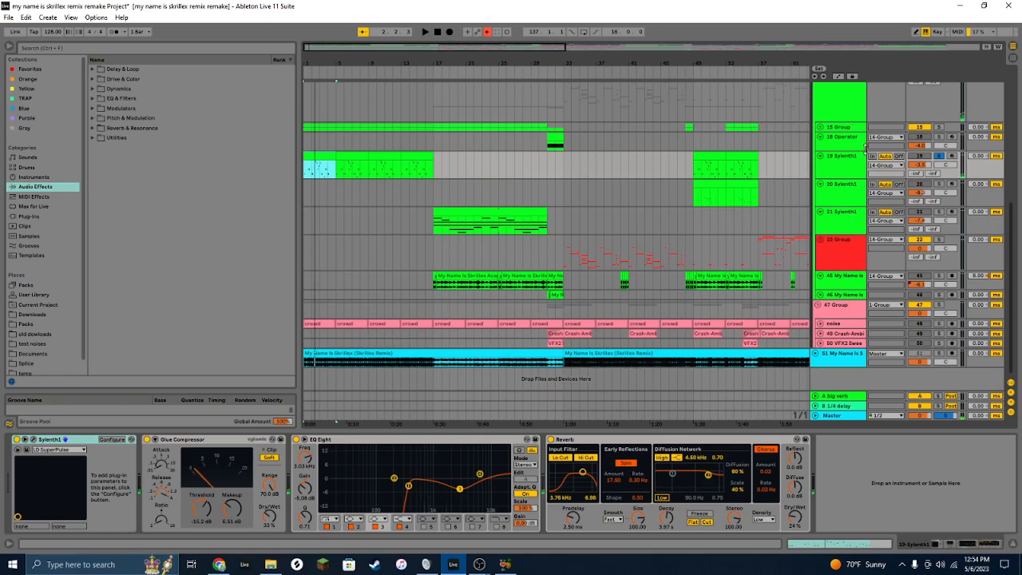
ctrl+click(939, 128)
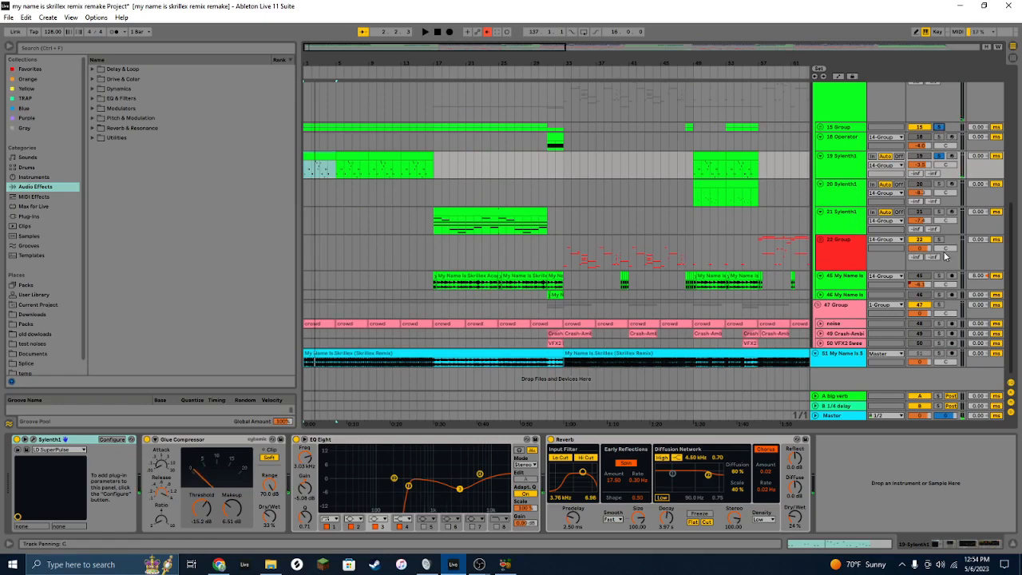
key(space)
scroll(897, 176, up, 2)
scroll(897, 177, down, 2)
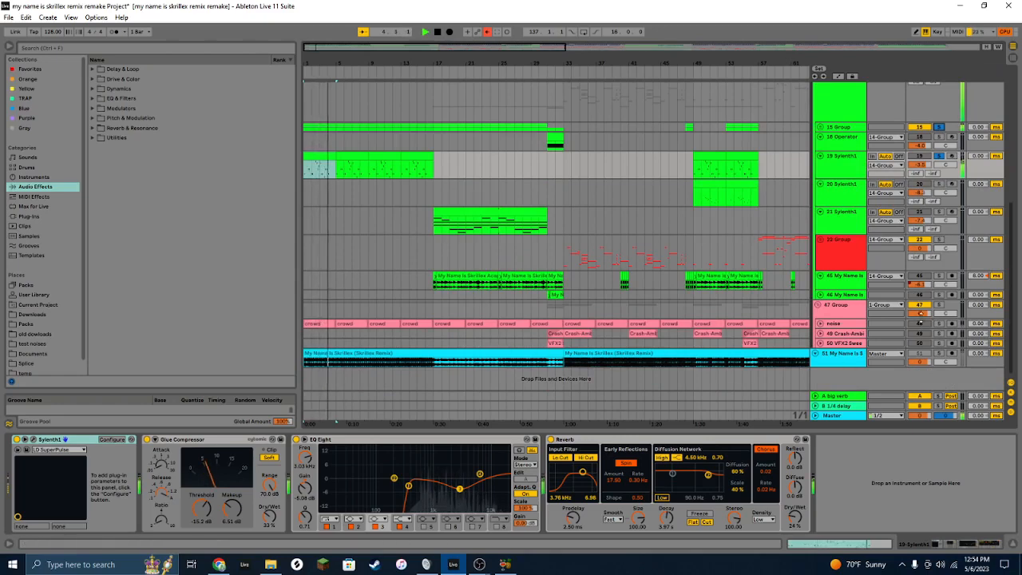
key(space)
Step: Solo track 21 and audition its Sylenth1 clip from bar 17 with the synth settings displayed
click(472, 213)
click(939, 212)
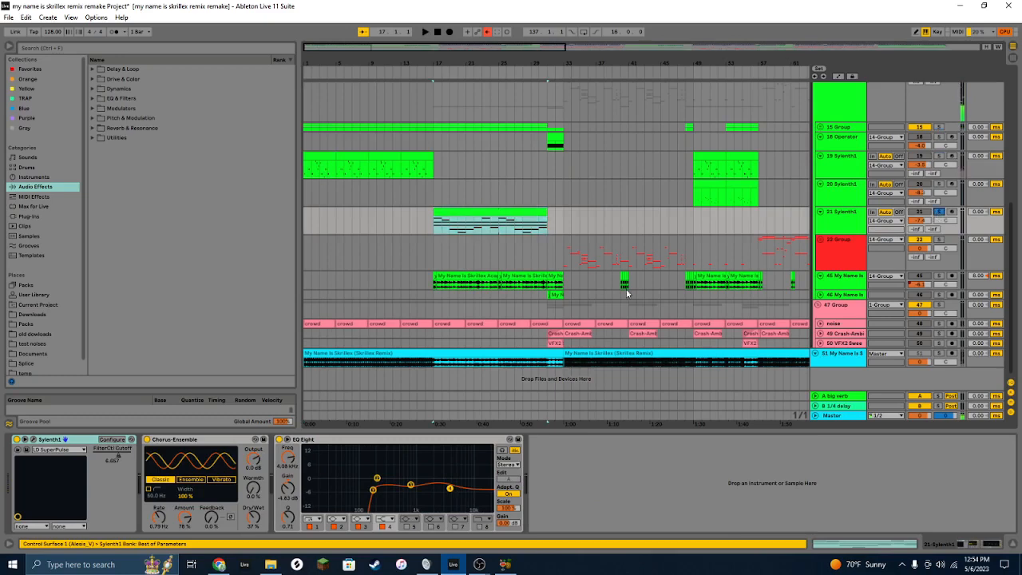
click(35, 440)
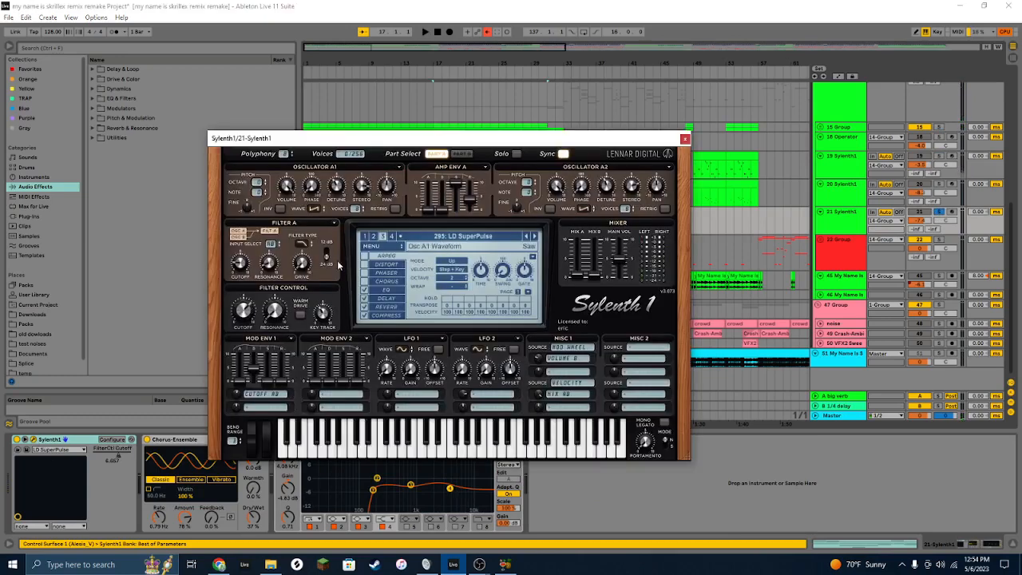
key(space)
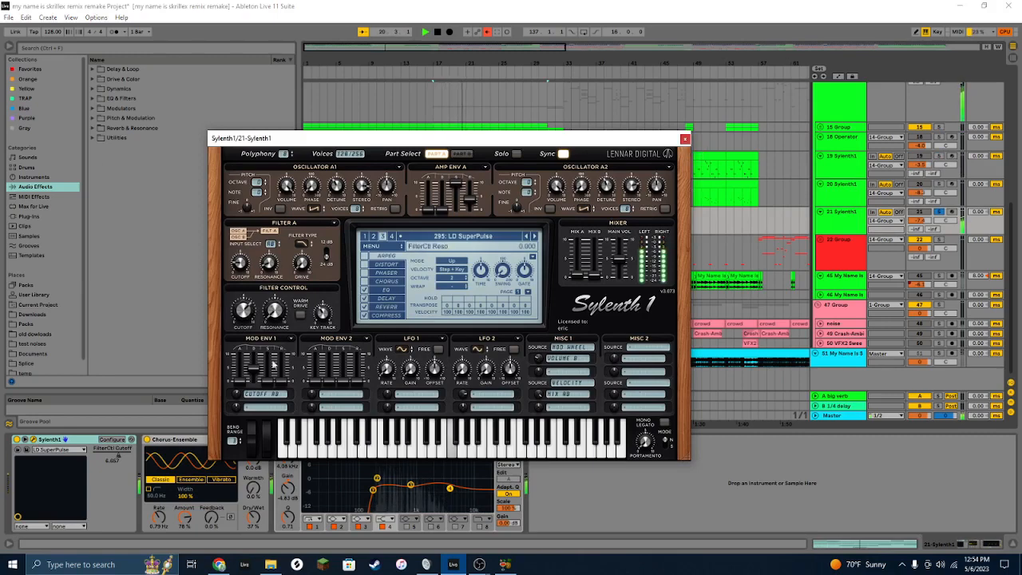
click(684, 138)
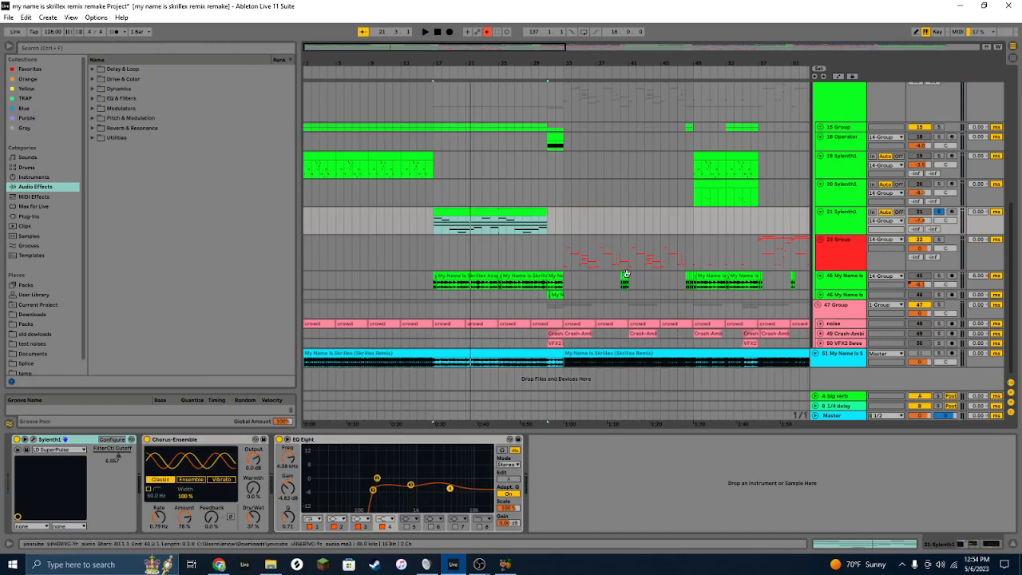
Step: Solo acapella track 45, audition it from bar 17 with its device chain displayed, and collapse the track
click(836, 276)
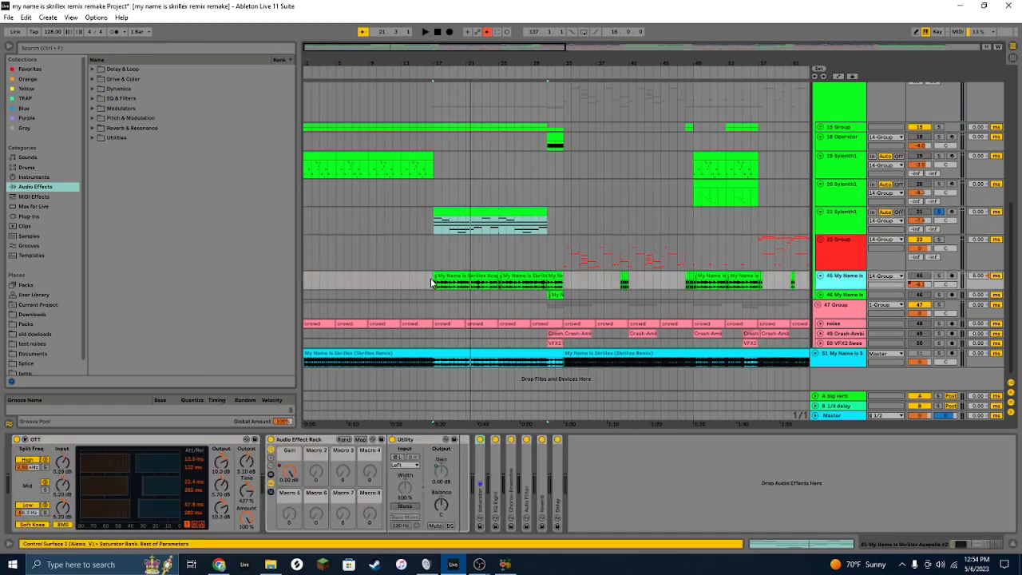
key(space)
click(940, 276)
key(space)
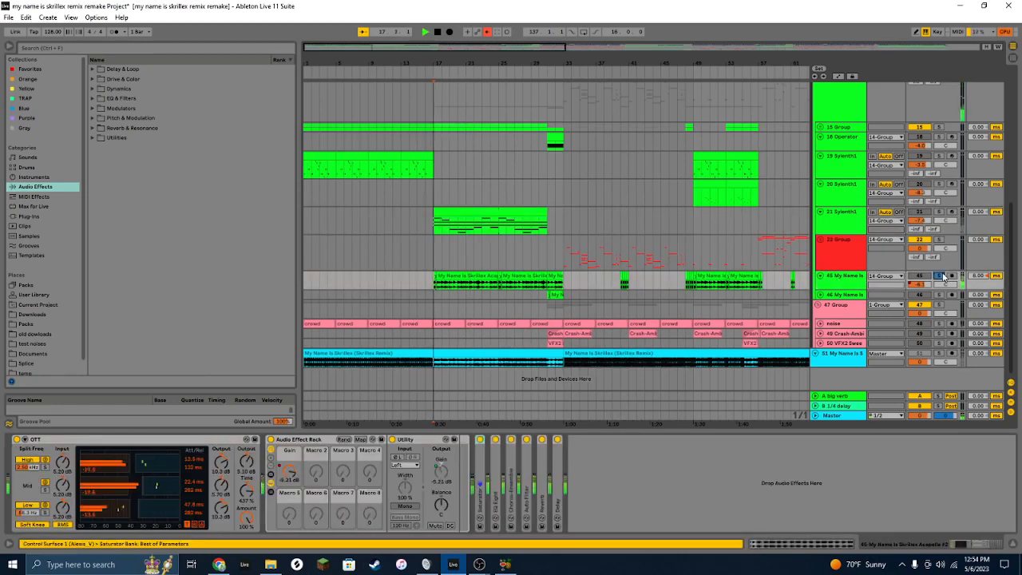
scroll(602, 335, up, 2)
scroll(559, 351, left, 2)
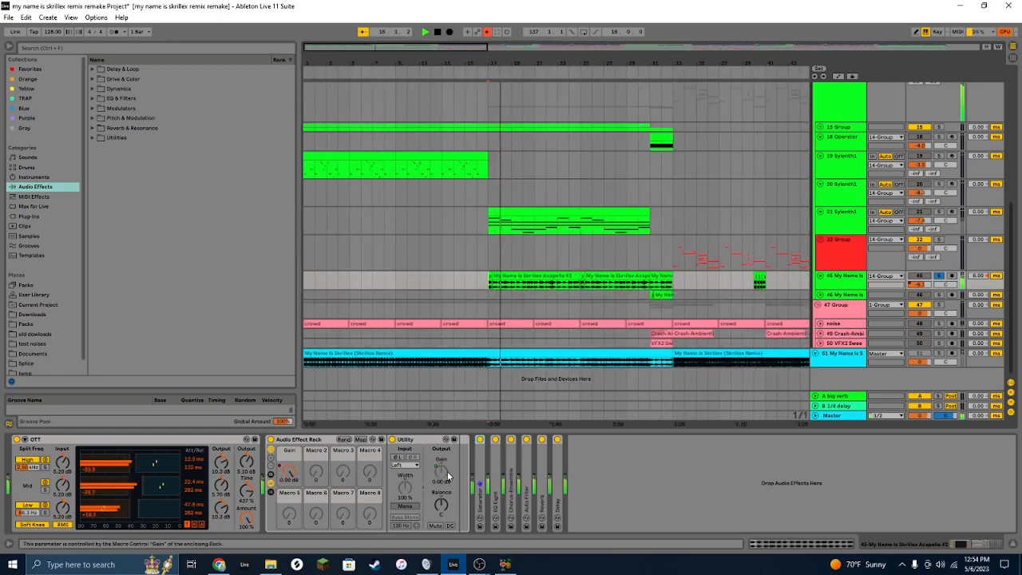
click(820, 276)
key(space)
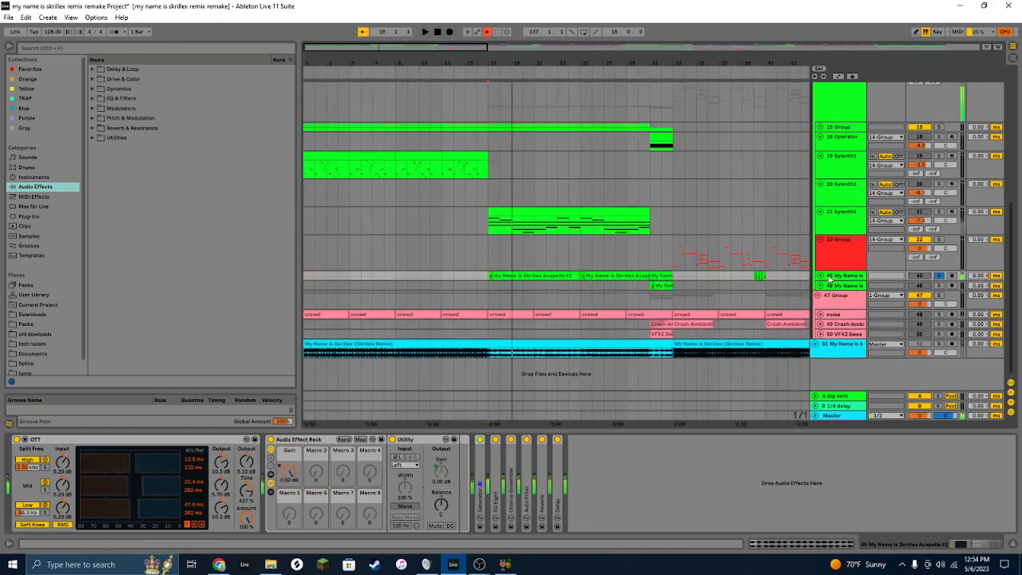
click(820, 276)
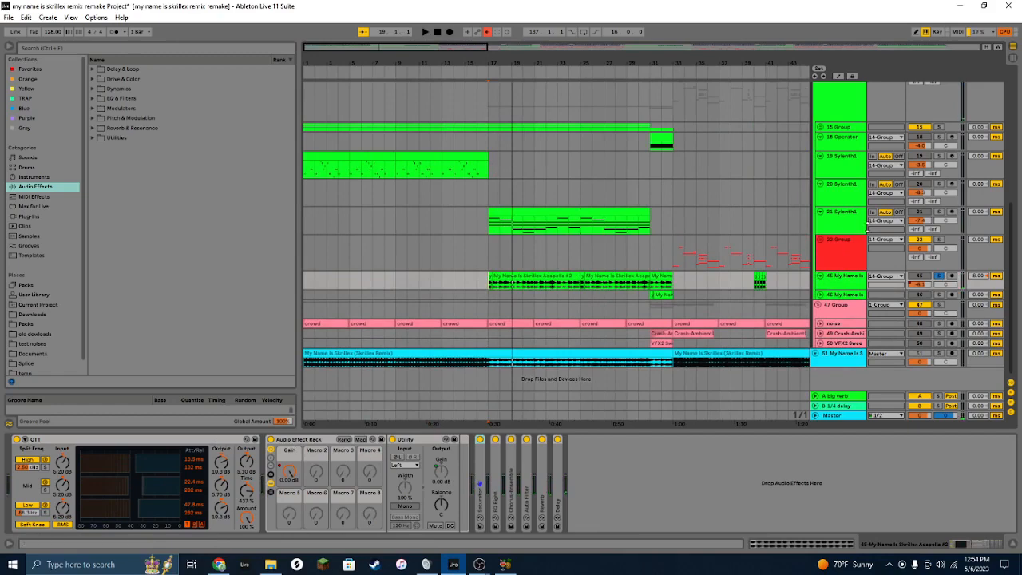
click(820, 277)
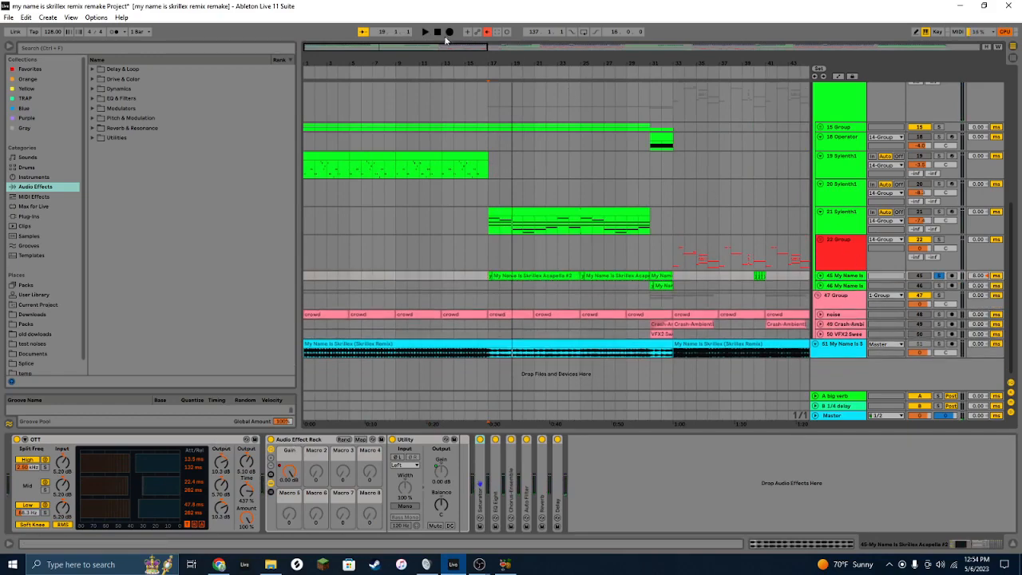
Step: Solo track 50 and audition its VFX2 sweep clip at bar 31
drag(445, 46, 516, 45)
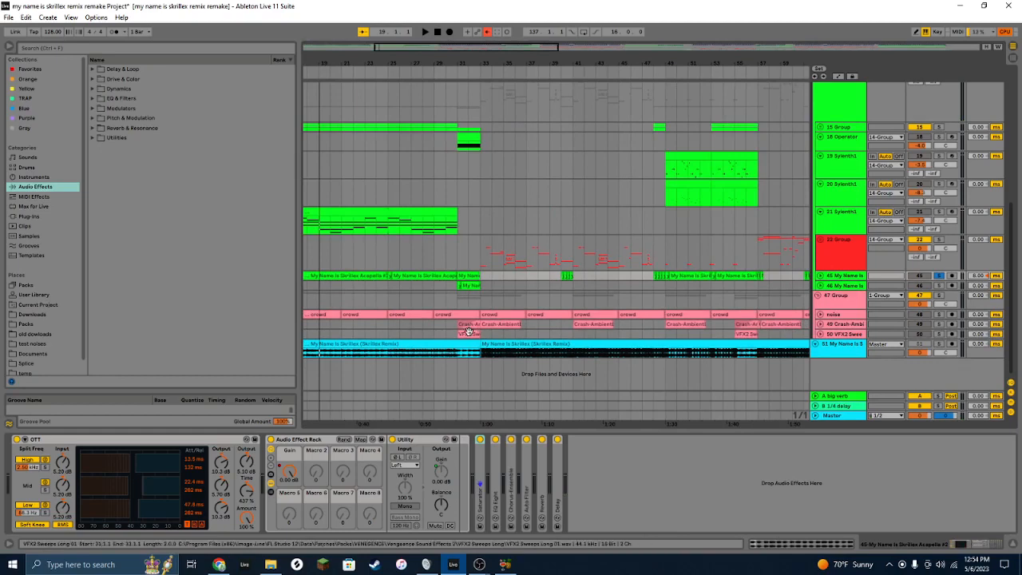
click(958, 335)
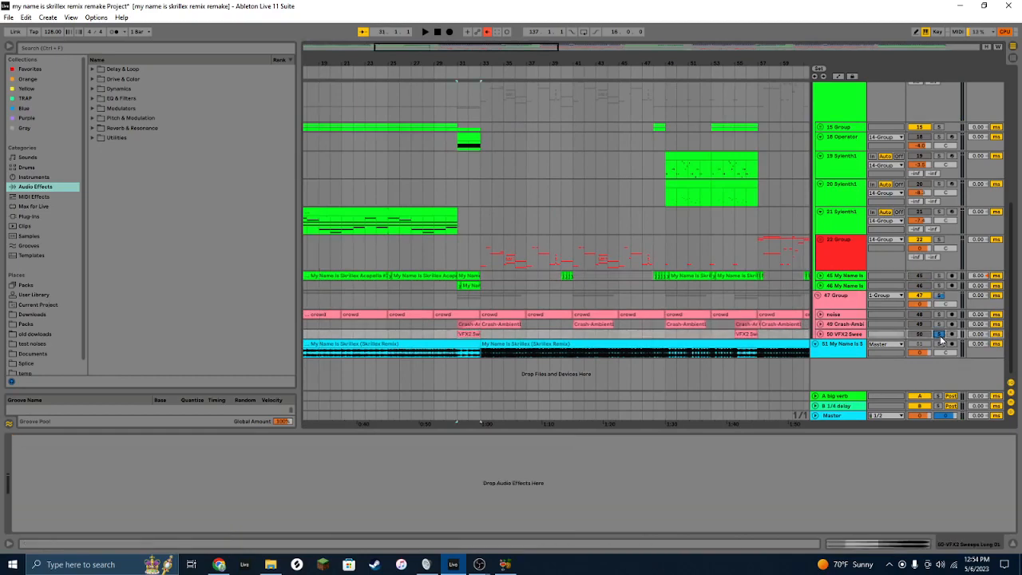
key(space)
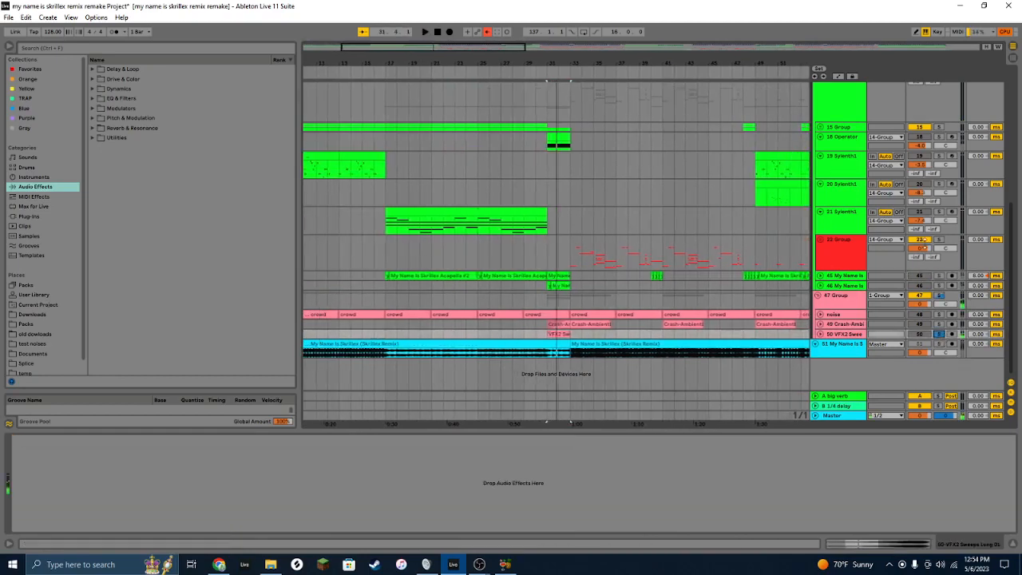
Step: Solo track 46 at its bar 31 clip and expand tracks 45 and 46
scroll(631, 261, up, 2)
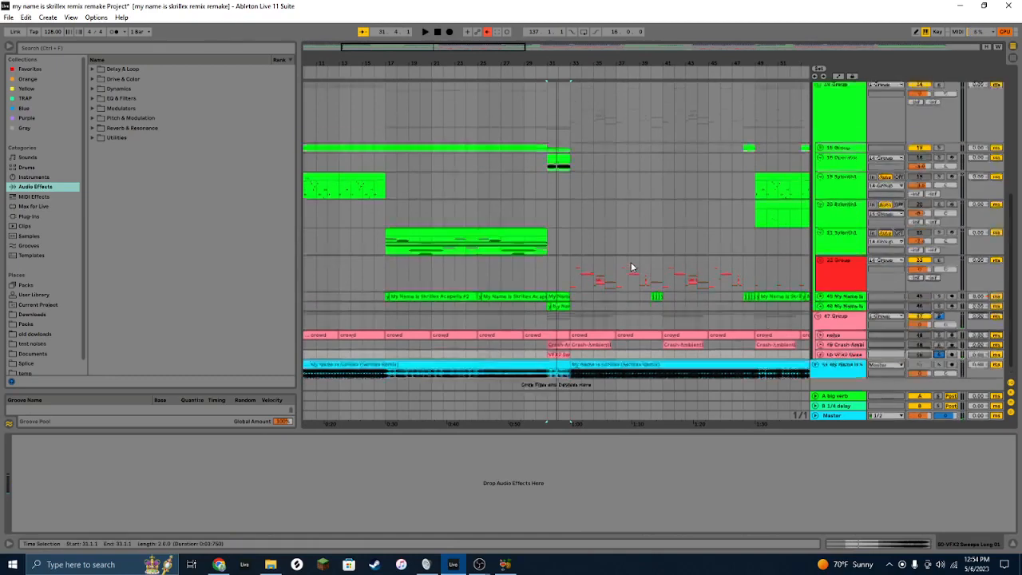
click(548, 325)
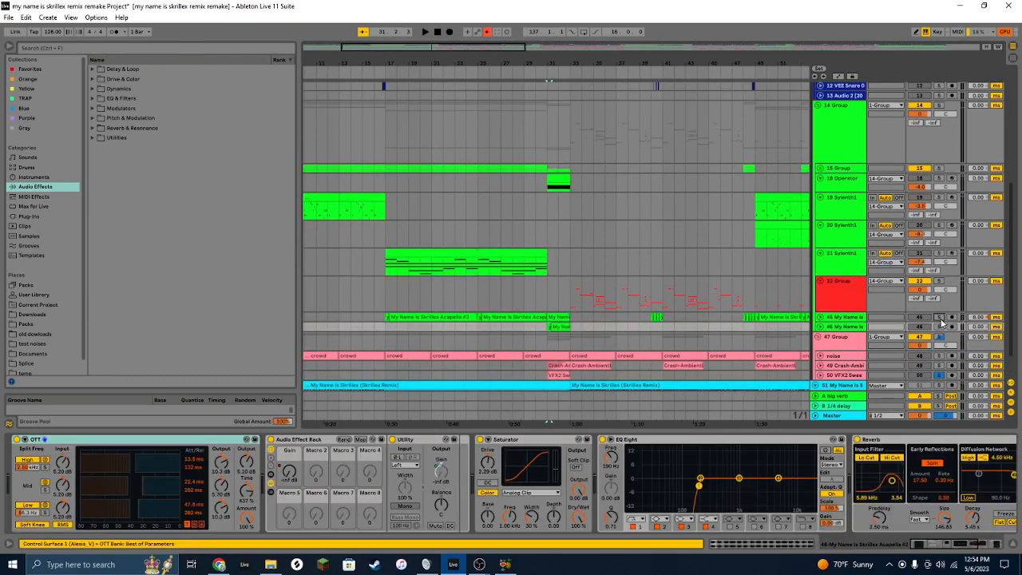
click(821, 317)
click(818, 308)
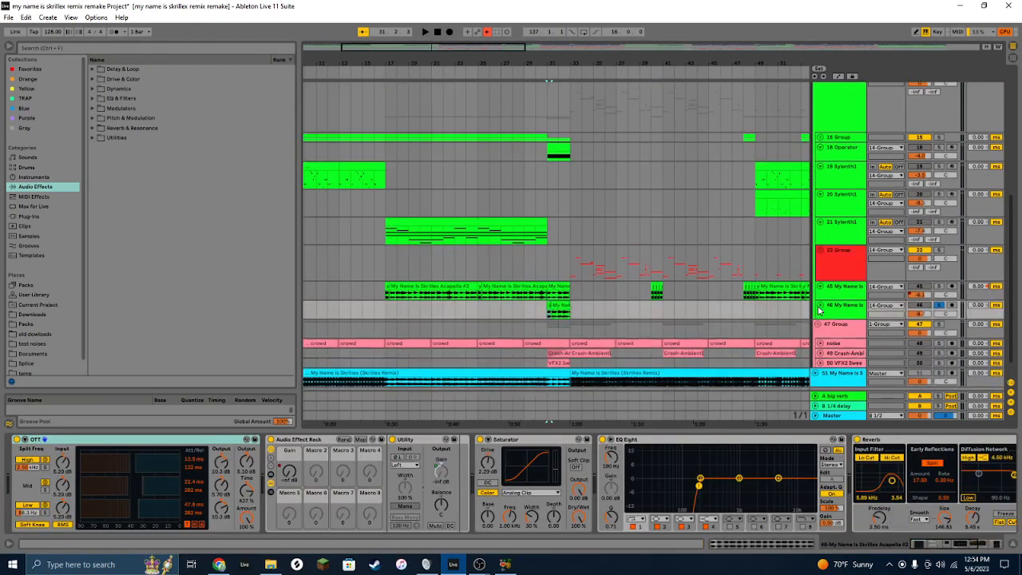
Step: Audition soloed track 45 from bar 31, and switch the solo to track 46 for comparison
drag(483, 286, 570, 283)
click(549, 296)
key(space)
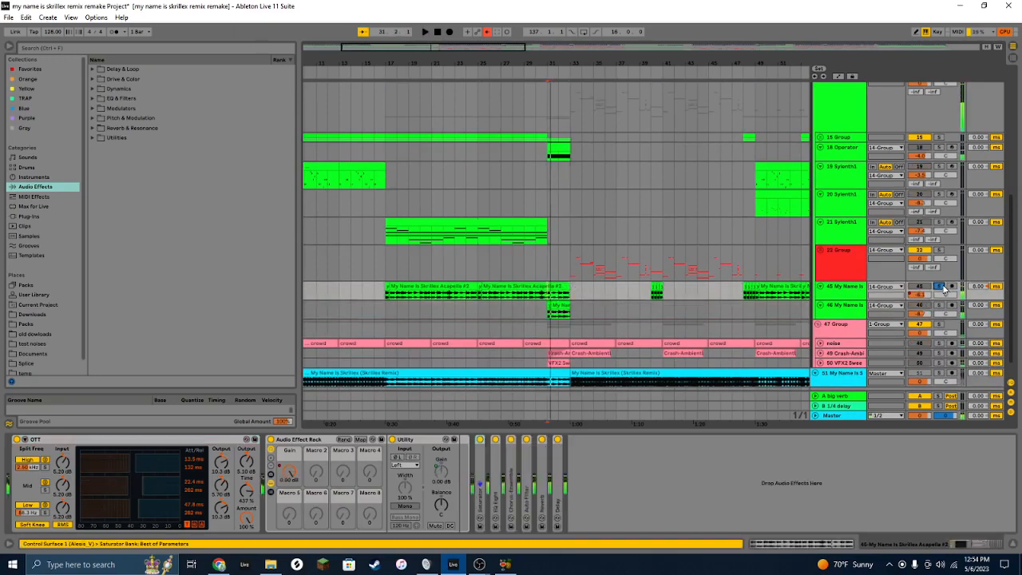
key(space)
key(space)
click(940, 305)
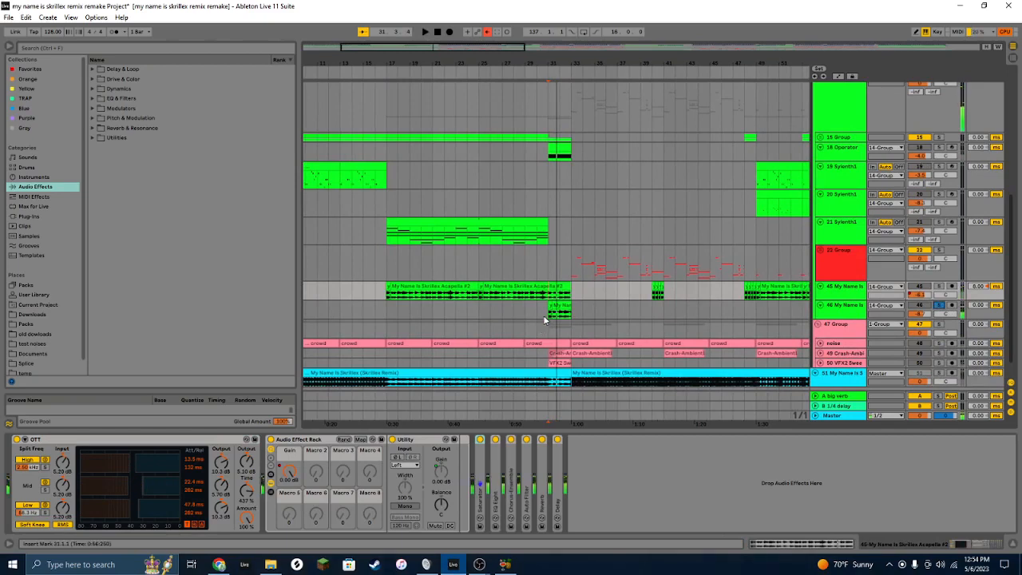
Step: Audition track 46's clip at bar 31 with track 45 soloed alongside it
click(554, 308)
key(space)
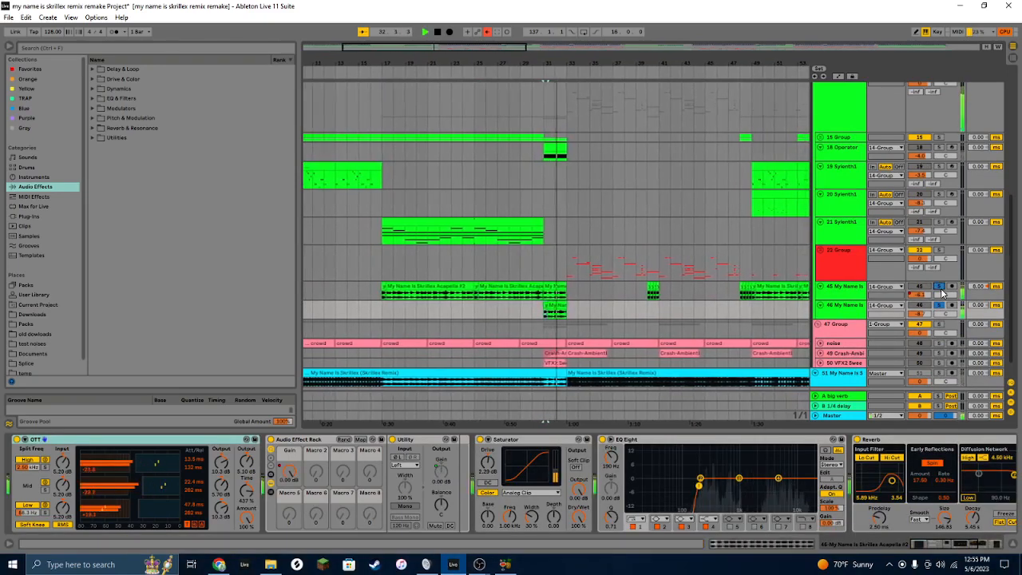
key(space)
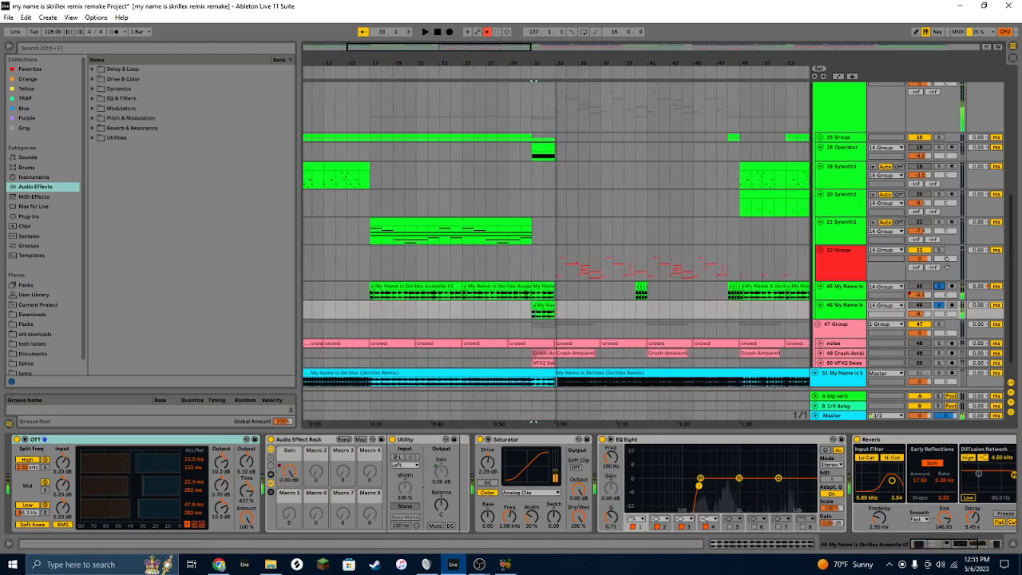
Step: Expand group 15 and set the playback start on track 16 to bar 48
click(636, 296)
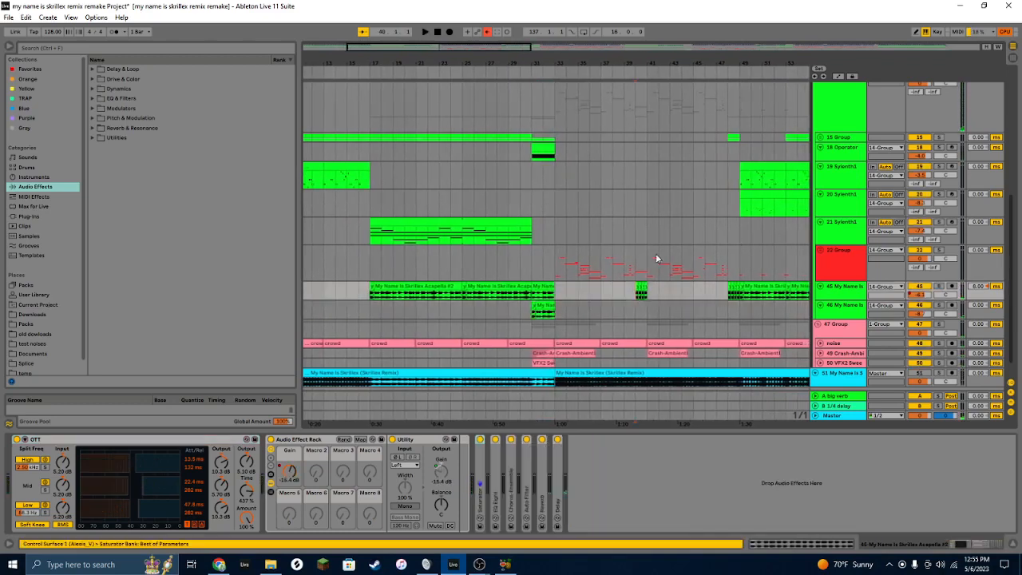
scroll(724, 185, up, 2)
drag(510, 49, 562, 48)
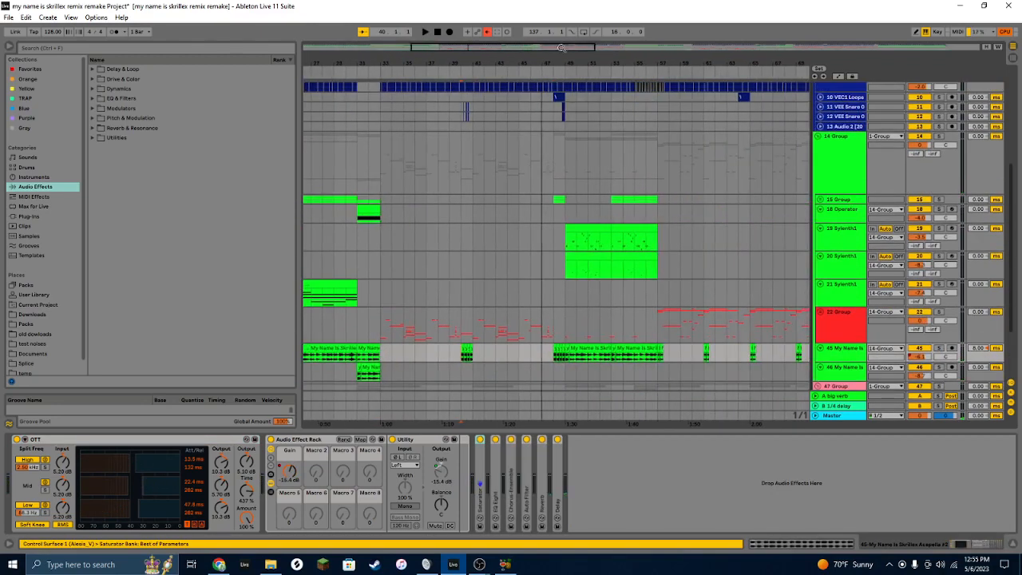
click(820, 200)
scroll(787, 200, down, 3)
click(551, 185)
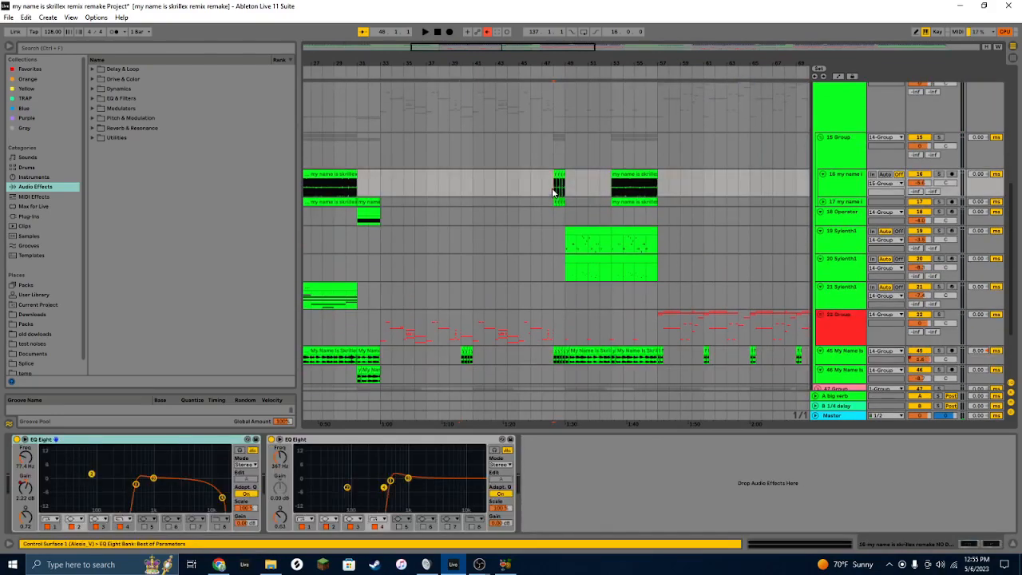
Step: Solo group 15 and audition the chopped clips on its tracks from bar 48
key(space)
drag(576, 63, 581, 118)
click(940, 137)
key(space)
scroll(590, 166, down, 4)
scroll(570, 164, up, 3)
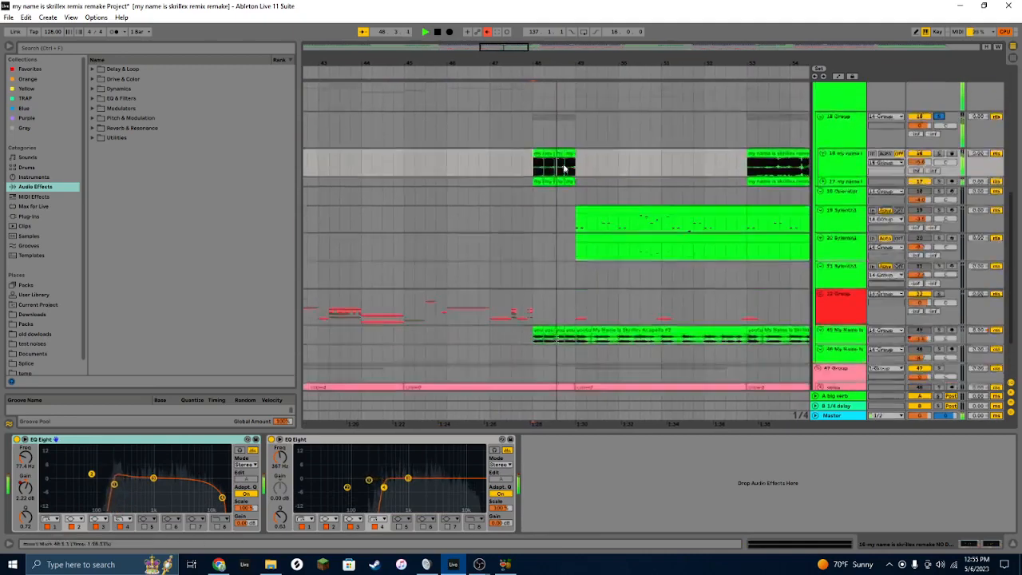
scroll(565, 169, down, 2)
key(space)
Step: Solo track 45 and audition its chopped acapella clips at bar 48, and collapse group 15
click(939, 300)
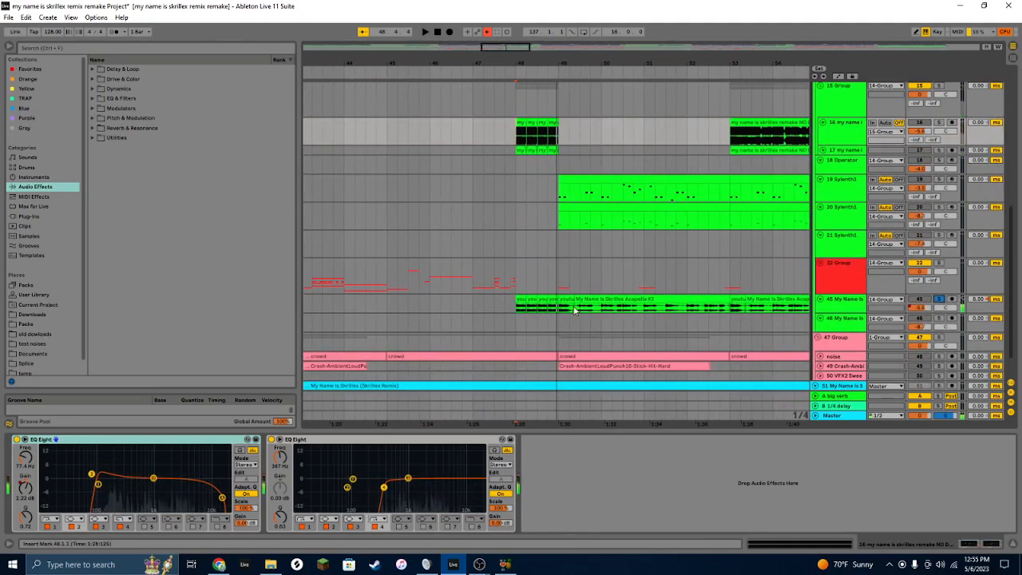
click(515, 307)
key(space)
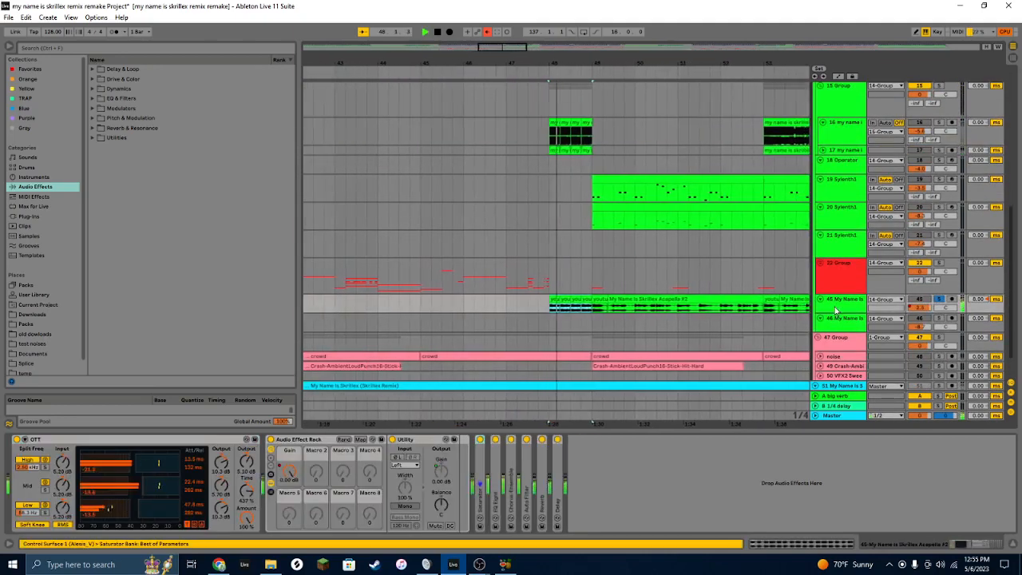
scroll(839, 154, up, 2)
key(space)
click(819, 147)
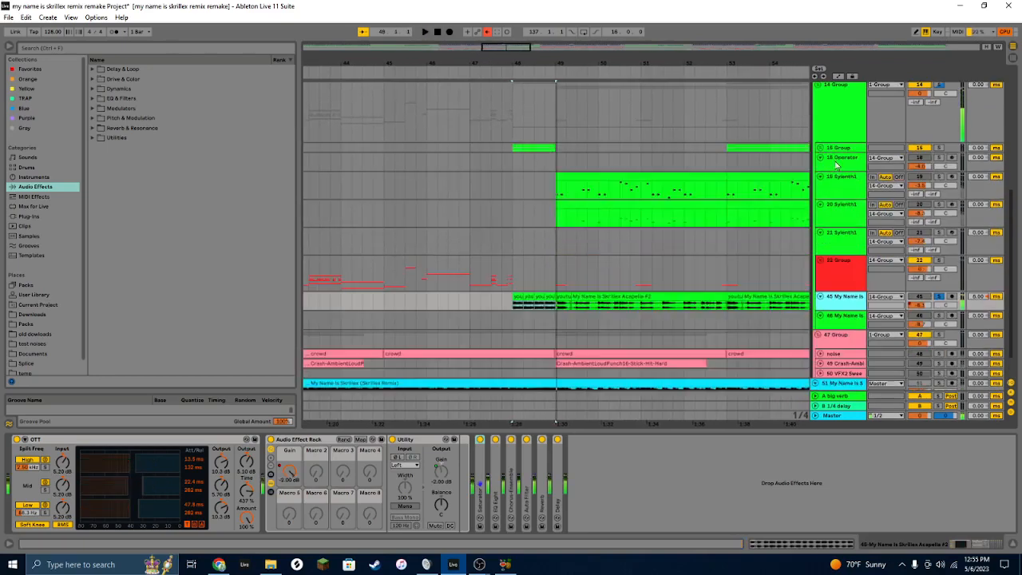
Step: Select track 20's clip at bar 49, play all tracks unsoloed from there, and display track 20's devices
drag(533, 52, 536, 34)
click(542, 203)
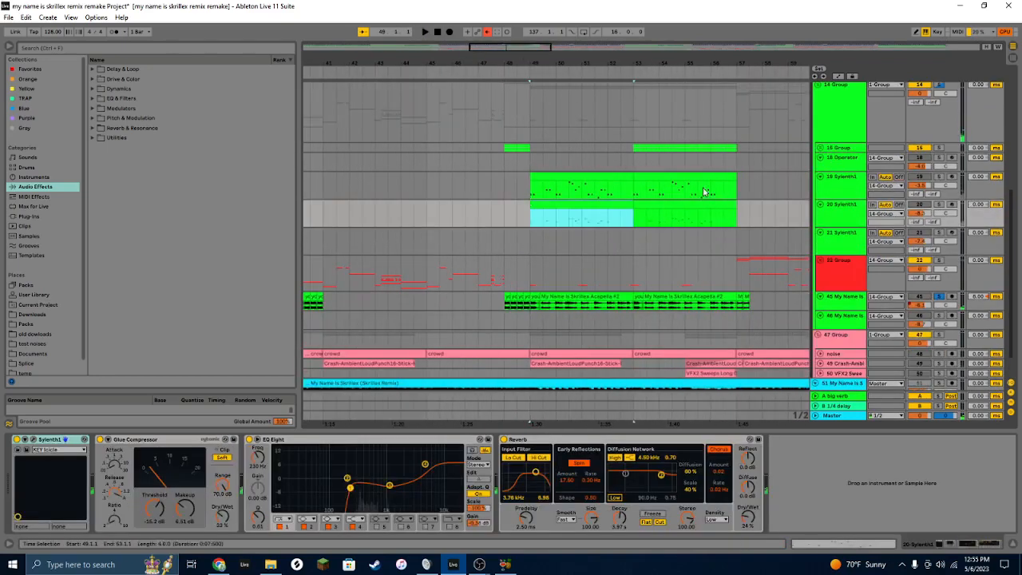
click(526, 162)
key(space)
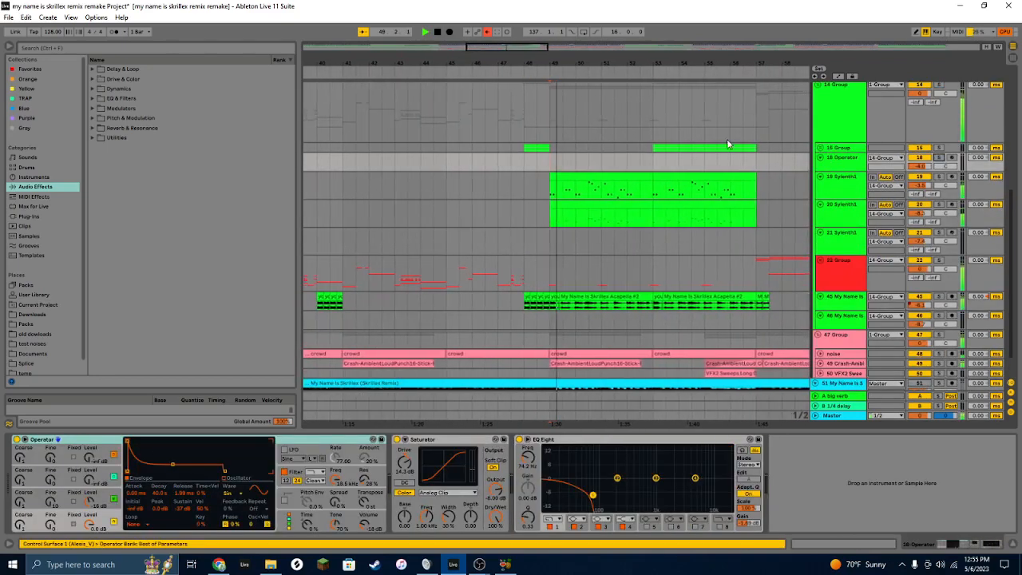
click(849, 216)
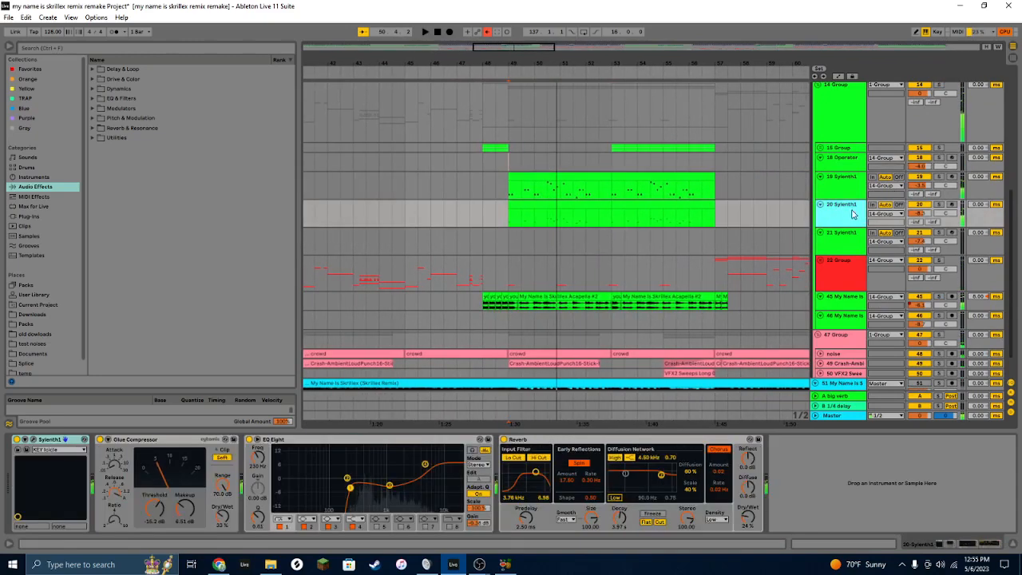
Step: Solo track 19 to audition its clip at bar 49, and inspect the Sylenth1 synth on track 20
click(939, 176)
click(593, 189)
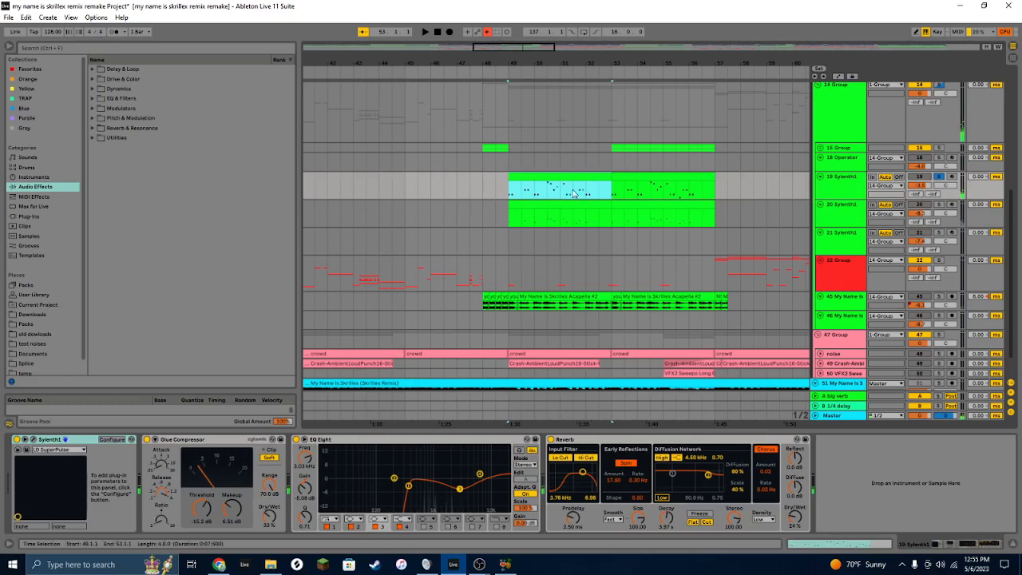
click(839, 205)
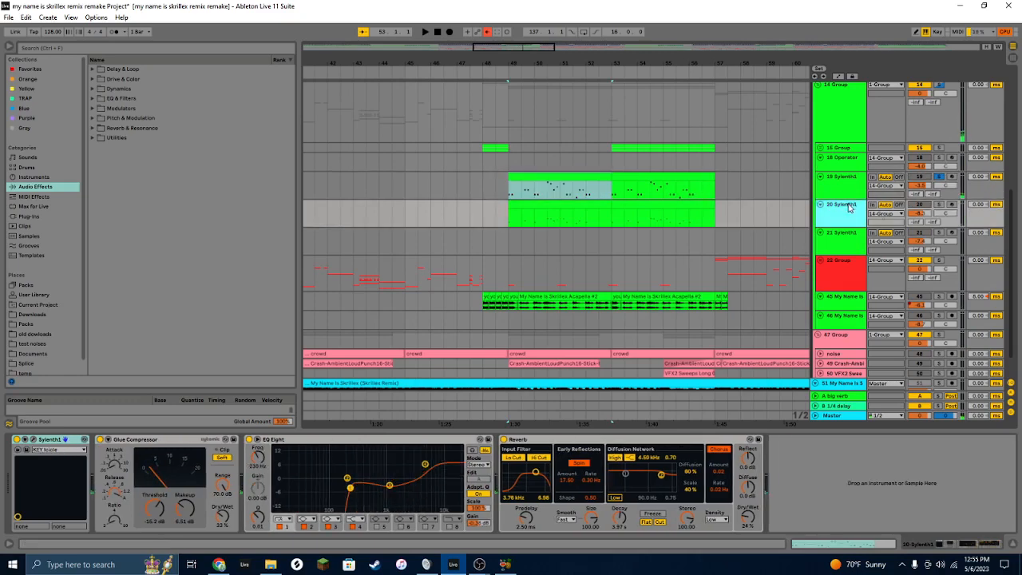
click(32, 440)
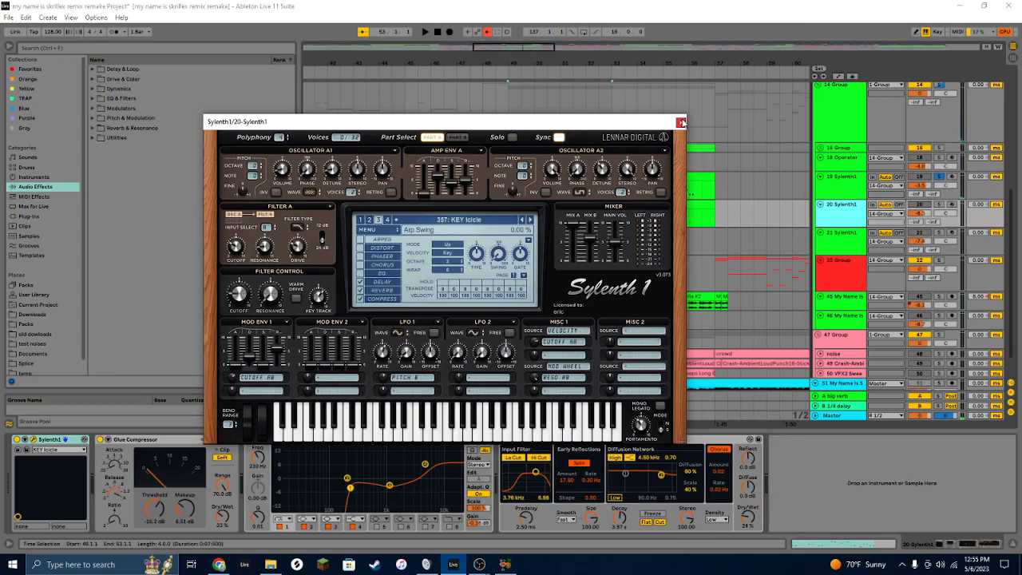
click(681, 124)
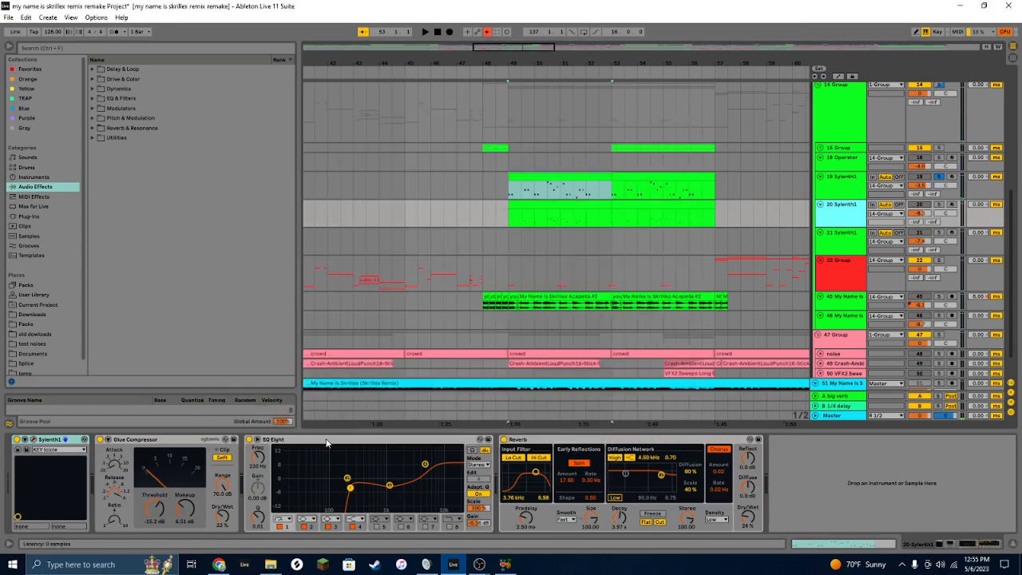
Step: Audition track 20's clip at bar 49 on its own and together with track 19
click(515, 206)
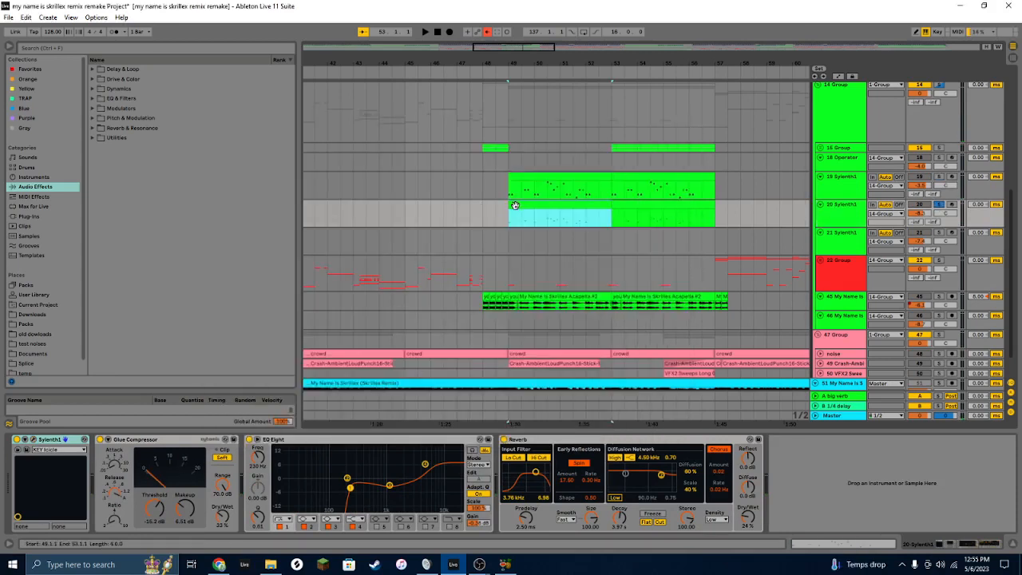
key(space)
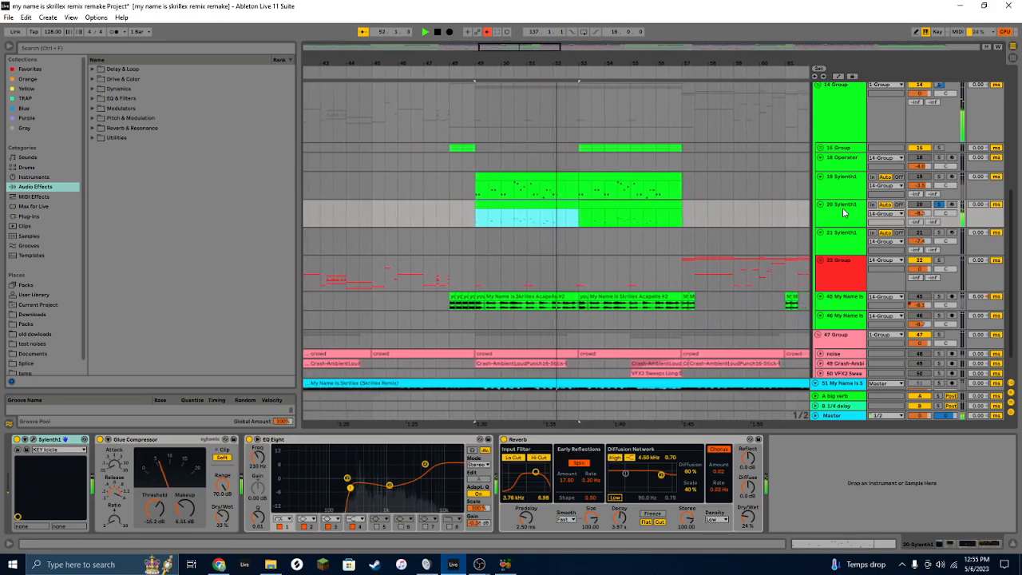
click(938, 177)
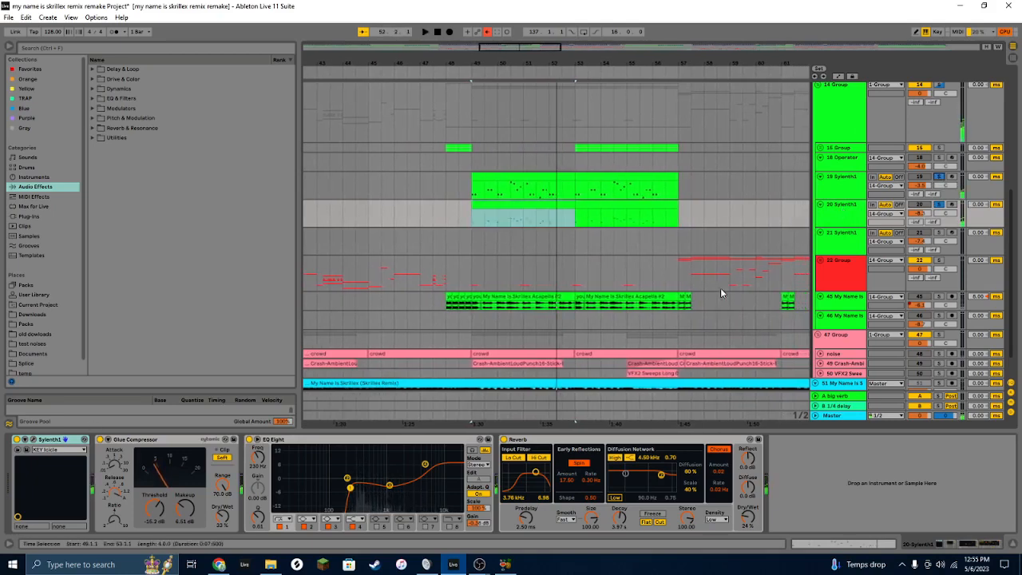
key(space)
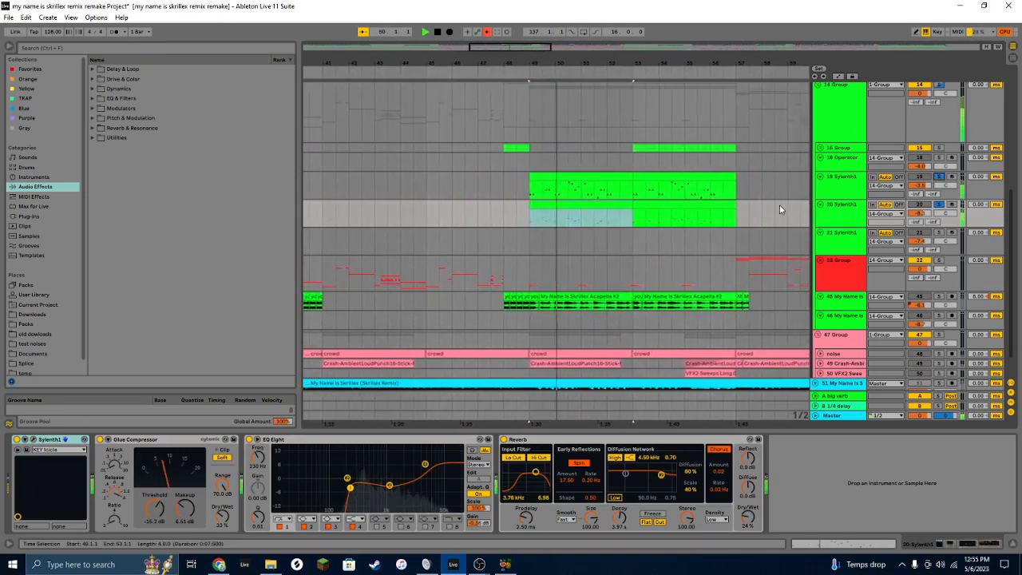
Step: Open track 20's clip at bar 137 in the outro and play from there with all tracks unsoloed
drag(481, 47, 586, 226)
double_click(601, 206)
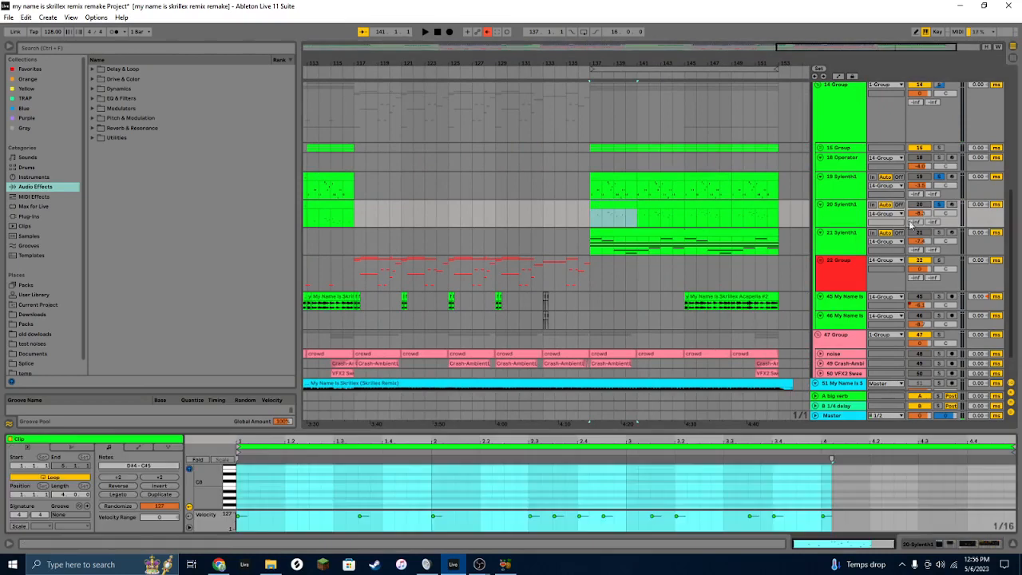
click(940, 206)
click(939, 206)
key(space)
key(space)
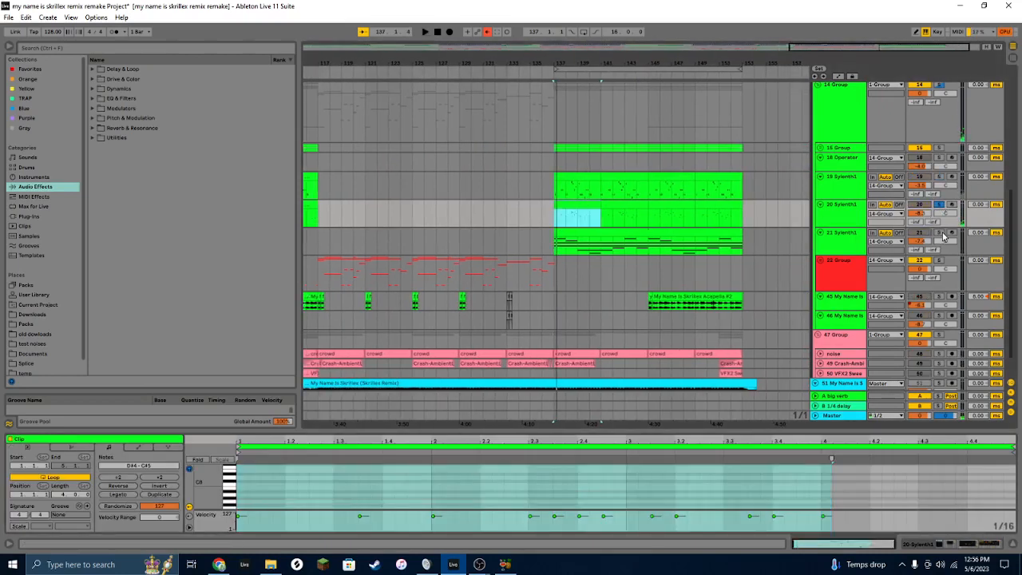
key(space)
Step: Fold tracks 19, 20 and 21 and collapse group 14 while the outro plays
scroll(830, 254, up, 3)
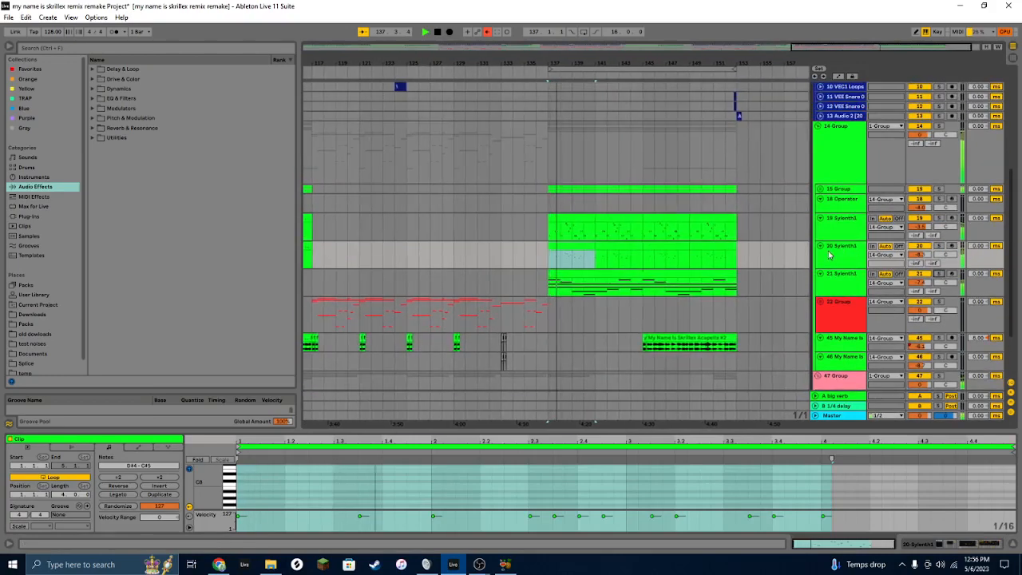
scroll(872, 184, down, 3)
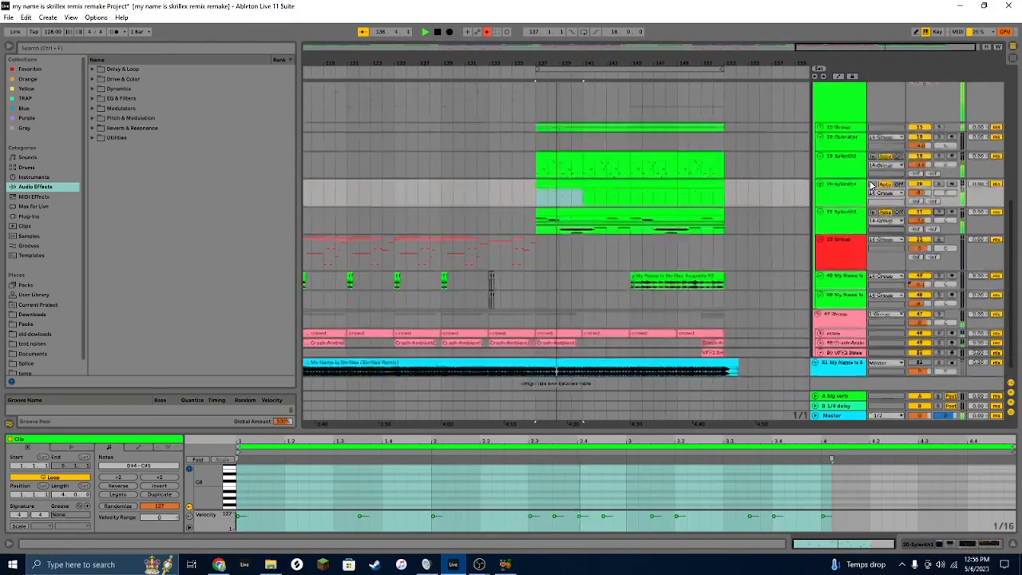
scroll(871, 184, down, 3)
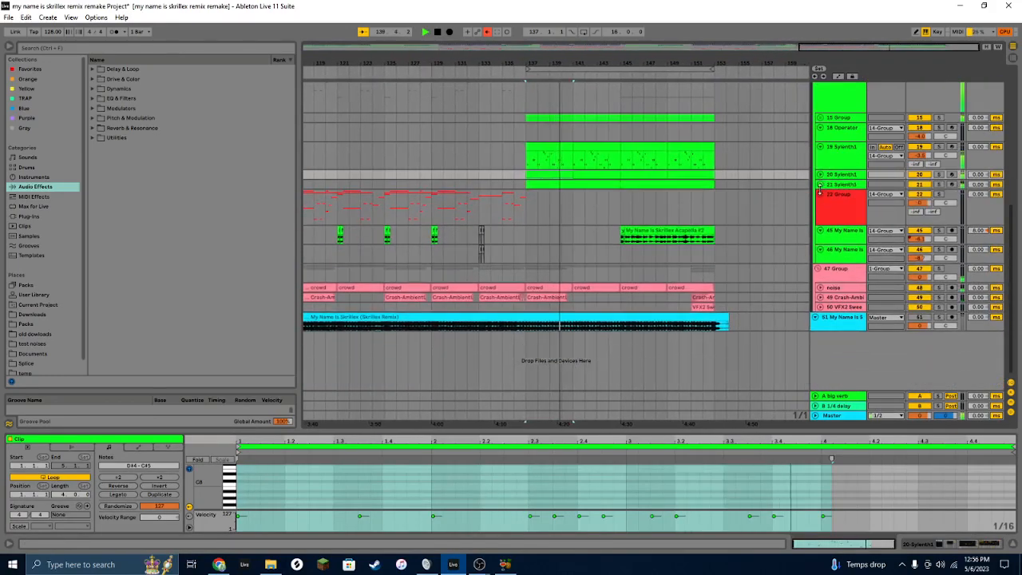
scroll(838, 199, up, 5)
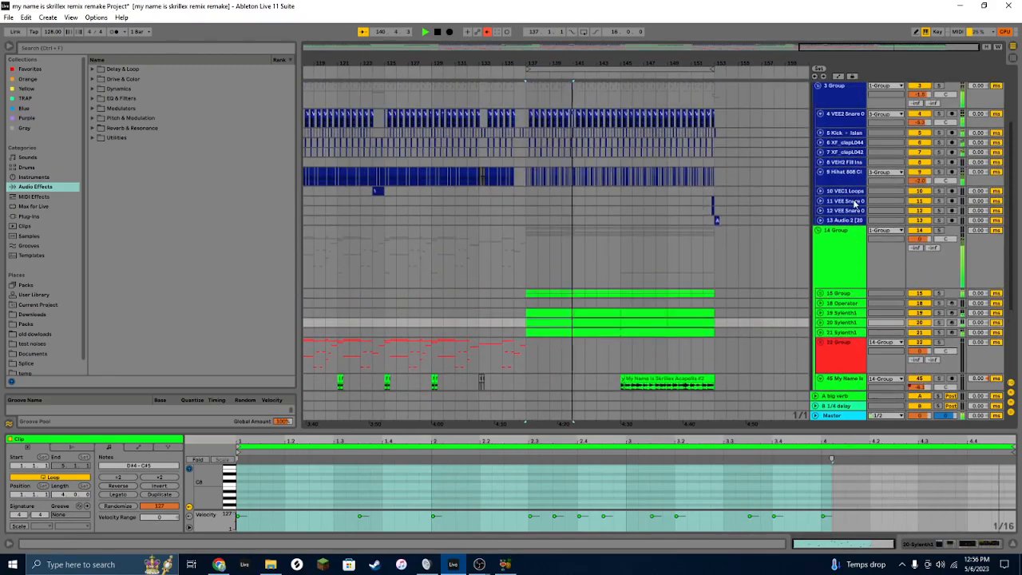
click(818, 230)
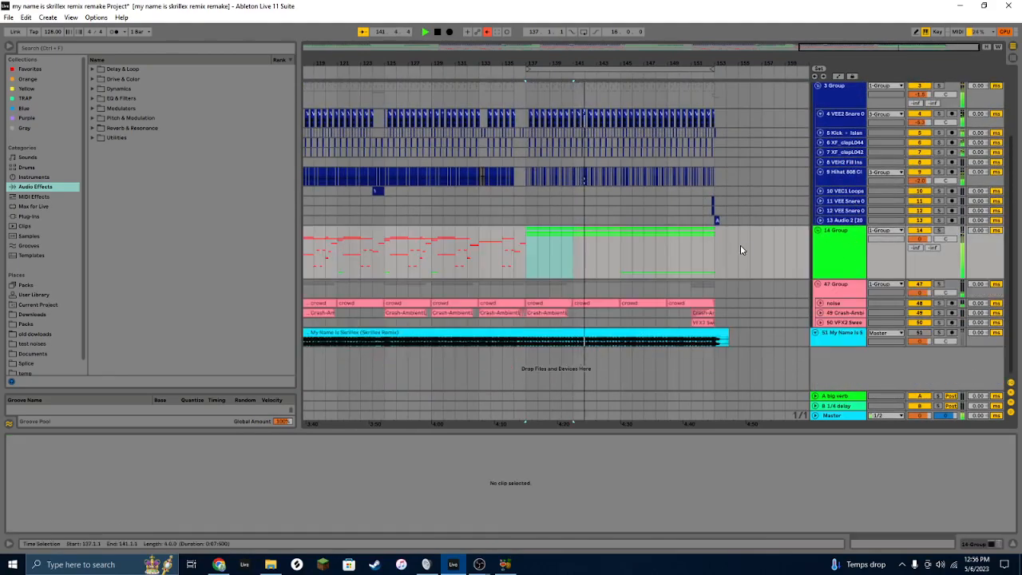
Step: Audition the Audio 2 clip on track 13 at bar 153, both soloed and with all tracks, and compare it with the VEE2 Snare clips
click(715, 222)
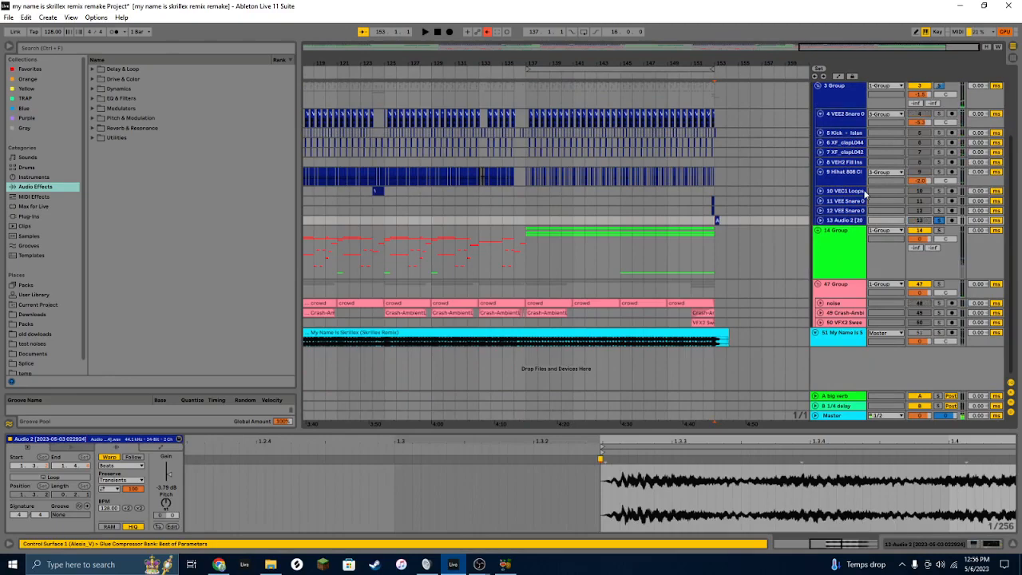
drag(833, 51, 924, 63)
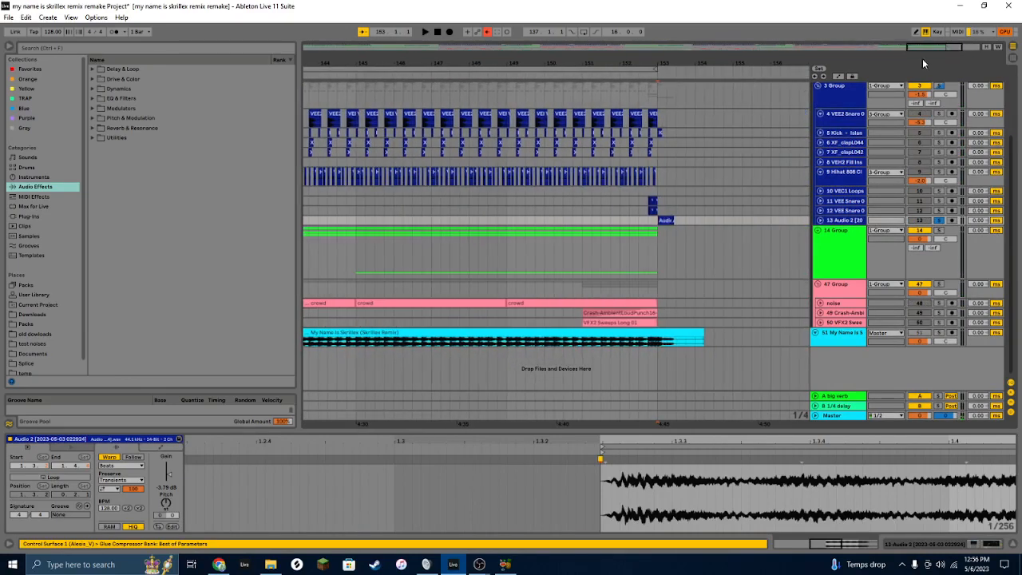
click(645, 221)
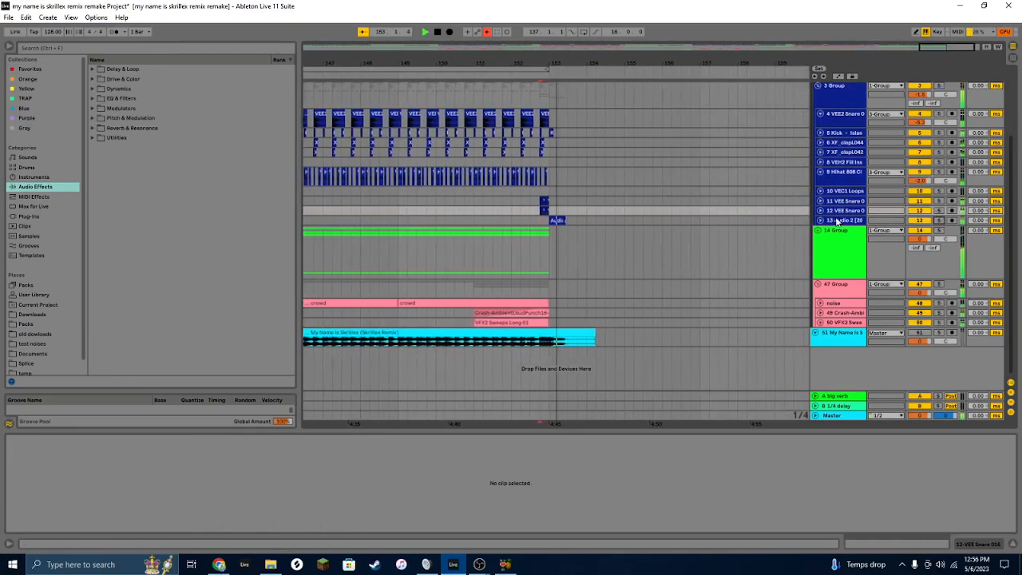
click(529, 117)
click(545, 221)
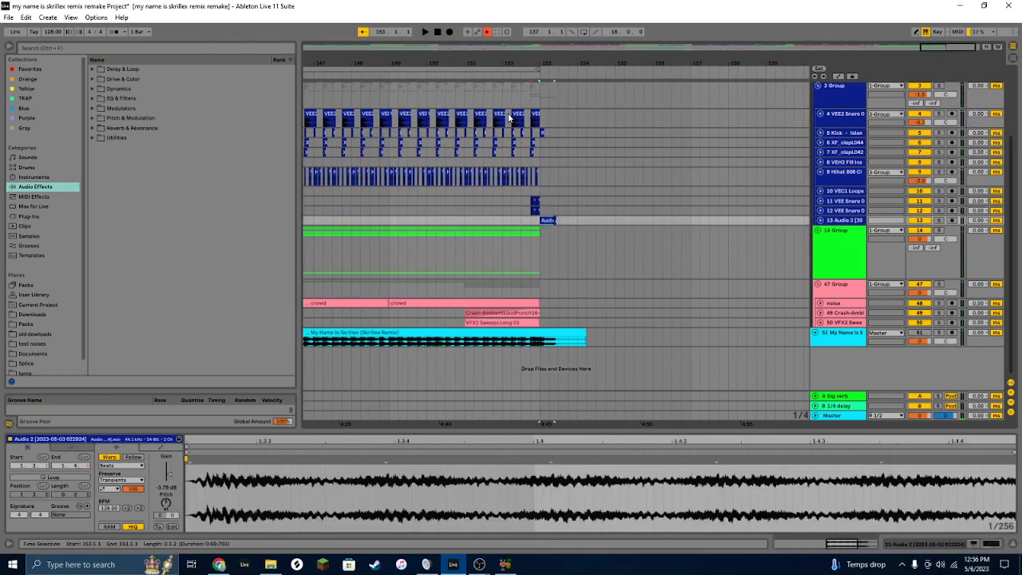
drag(506, 116, 524, 117)
click(545, 220)
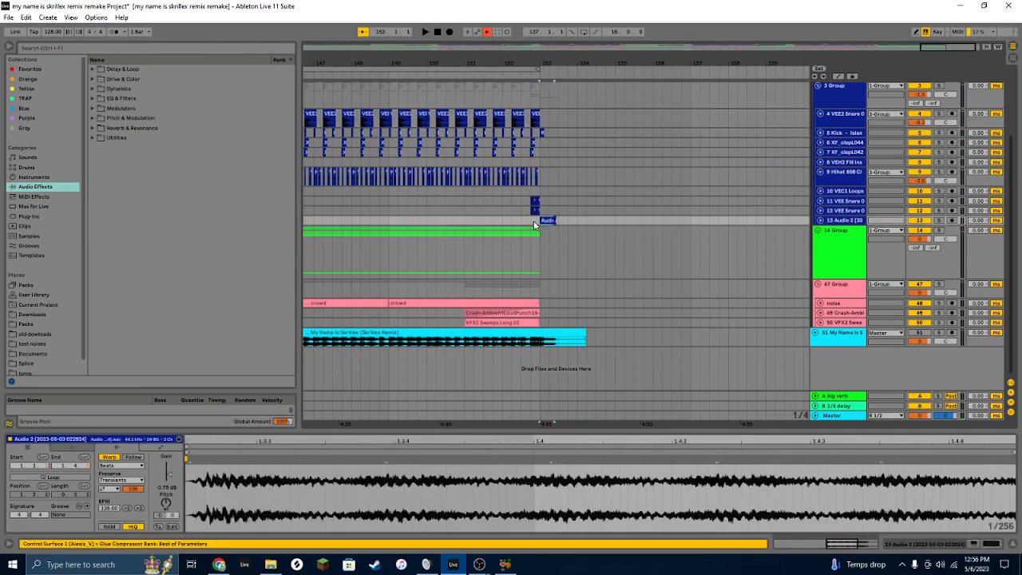
Step: Check the warp Preserve options of the Audio 2 clip without changing them, and play the clip from bar 153
click(126, 479)
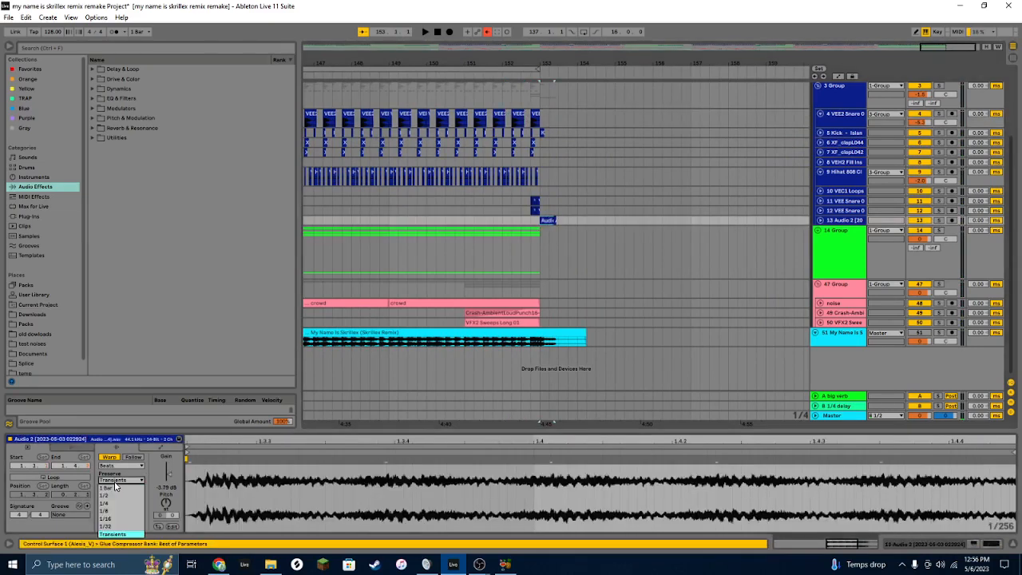
click(155, 484)
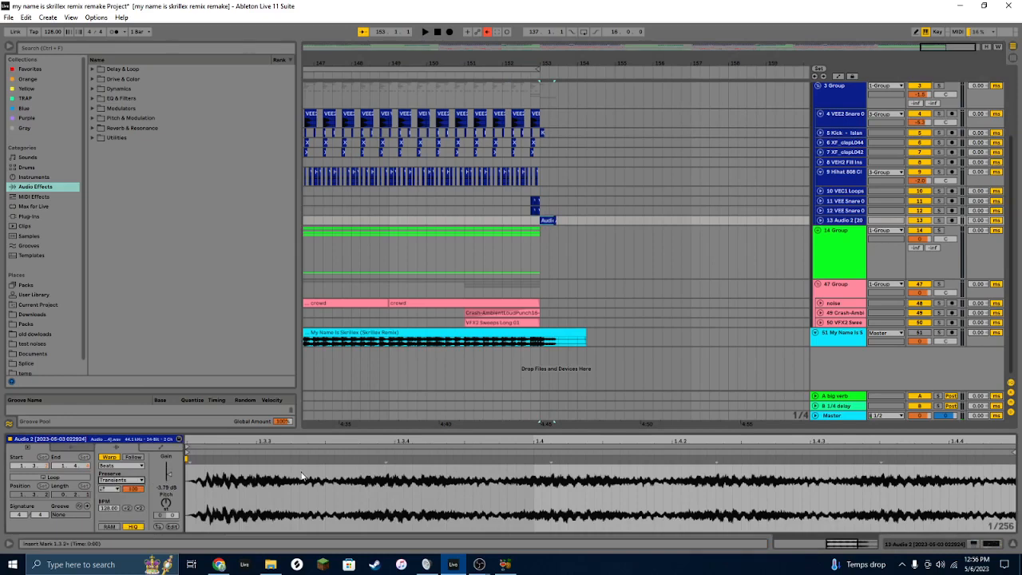
key(space)
key(space)
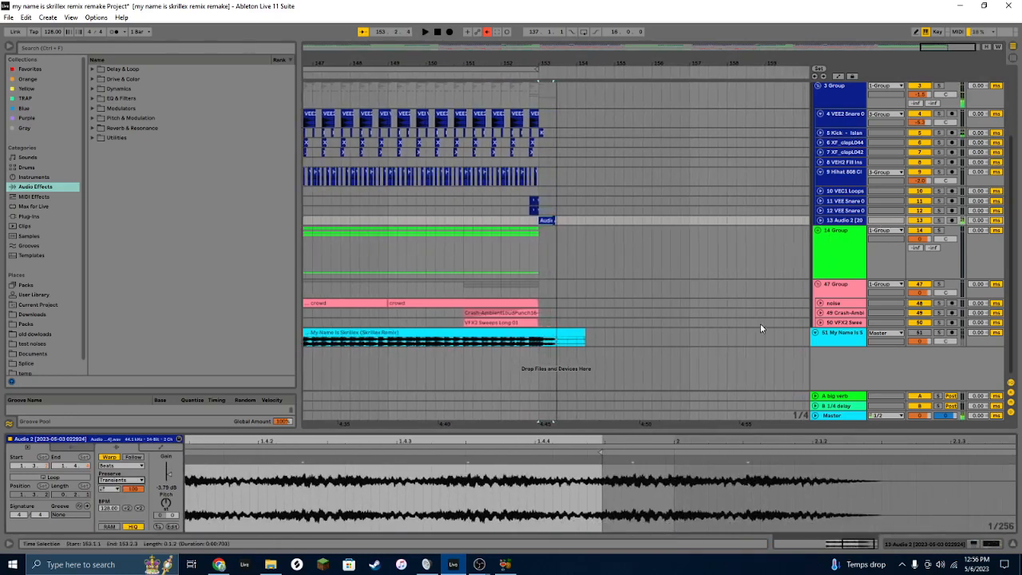
Step: Return to the start of the arrangement and collapse group 1
scroll(852, 298, up, 2)
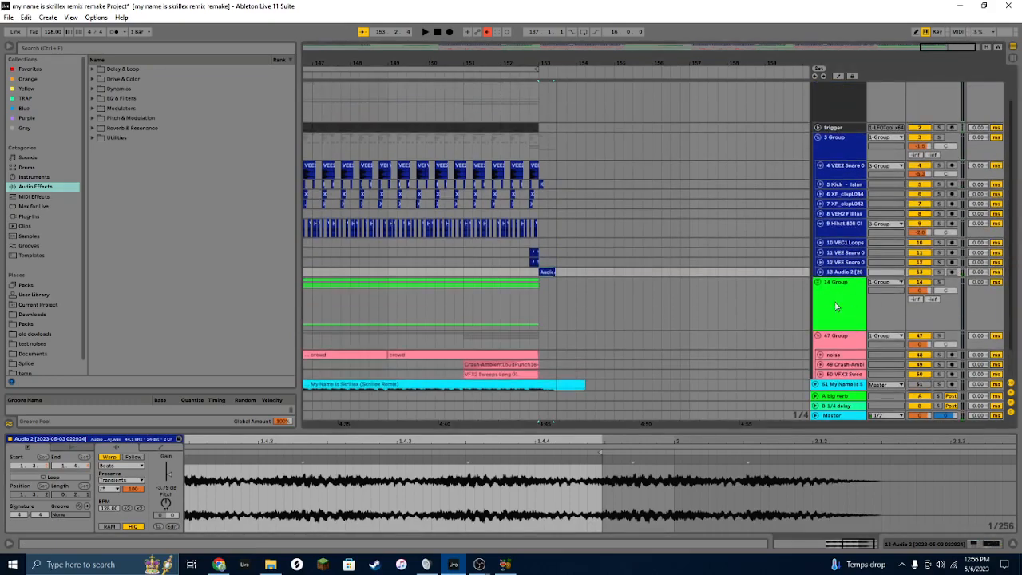
scroll(836, 307, up, 2)
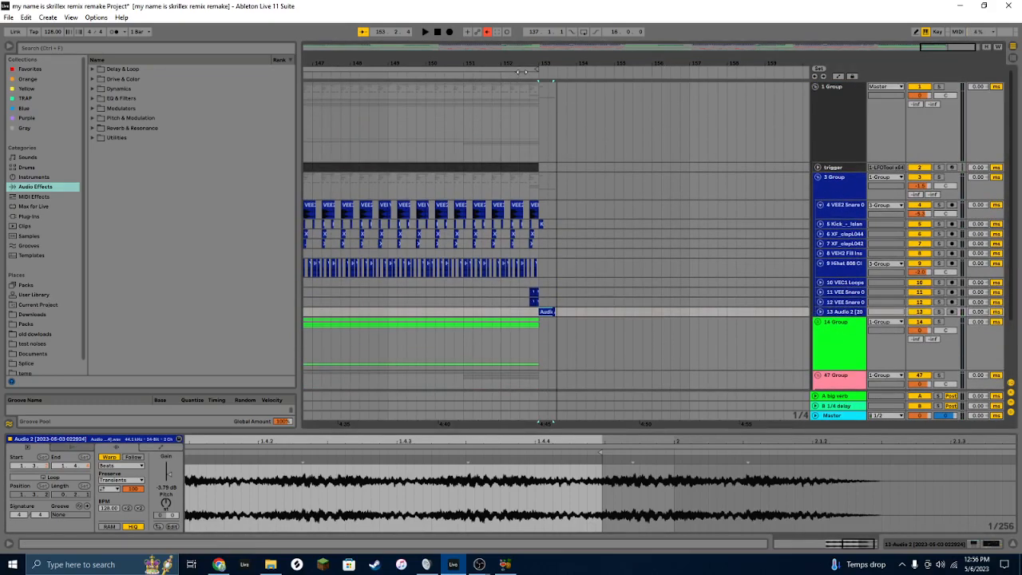
drag(336, 47, 321, 27)
scroll(868, 316, down, 3)
scroll(831, 149, up, 3)
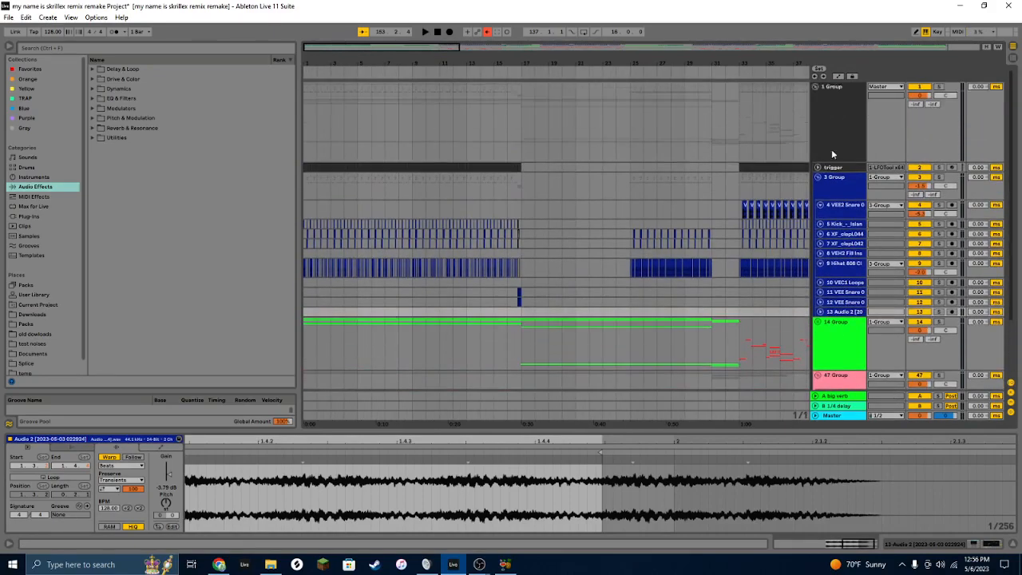
click(815, 87)
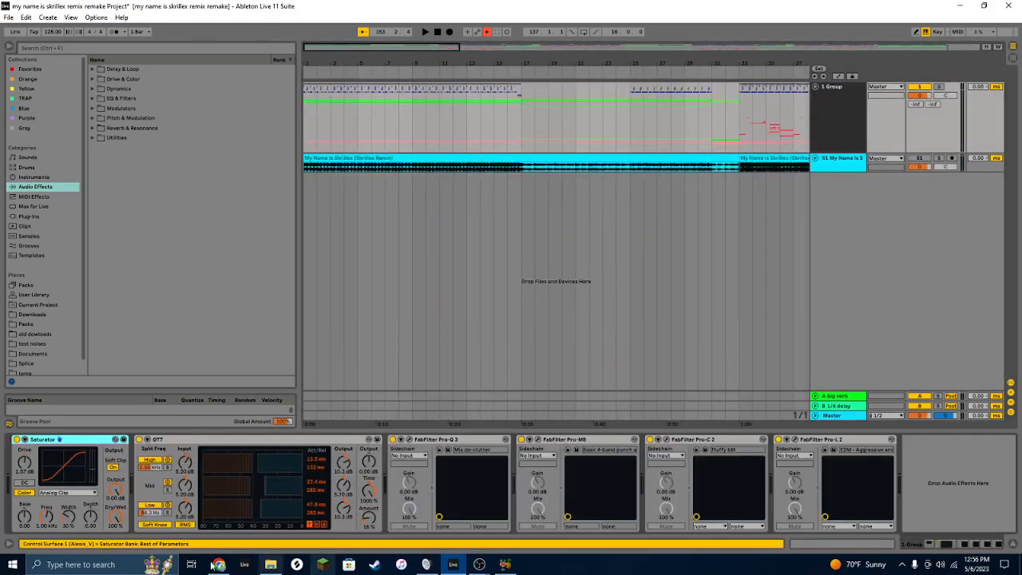
Step: Compare the device chains of group 1 and track 51, ending with group 1's effects displayed
click(853, 115)
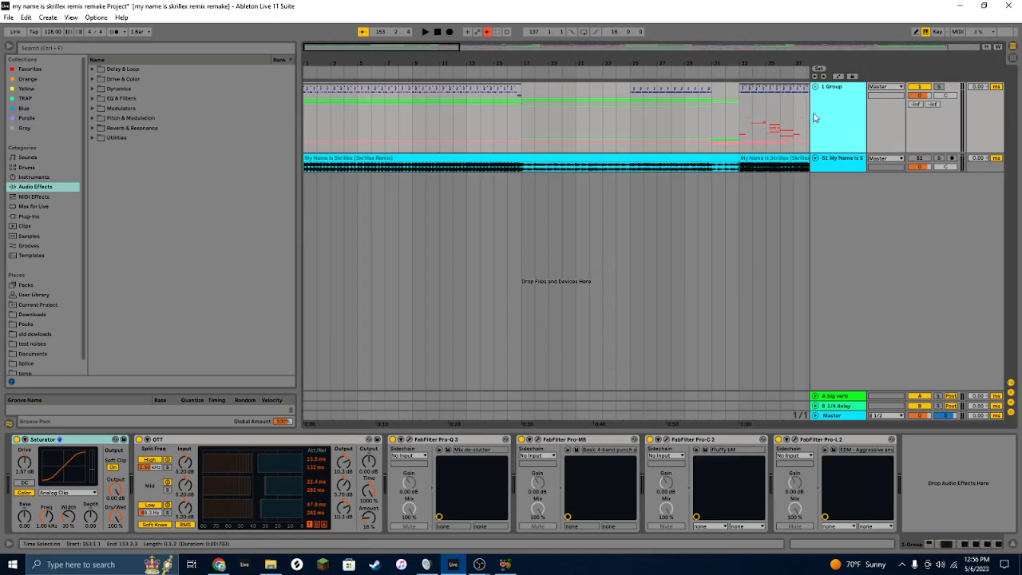
click(846, 166)
click(828, 140)
click(838, 162)
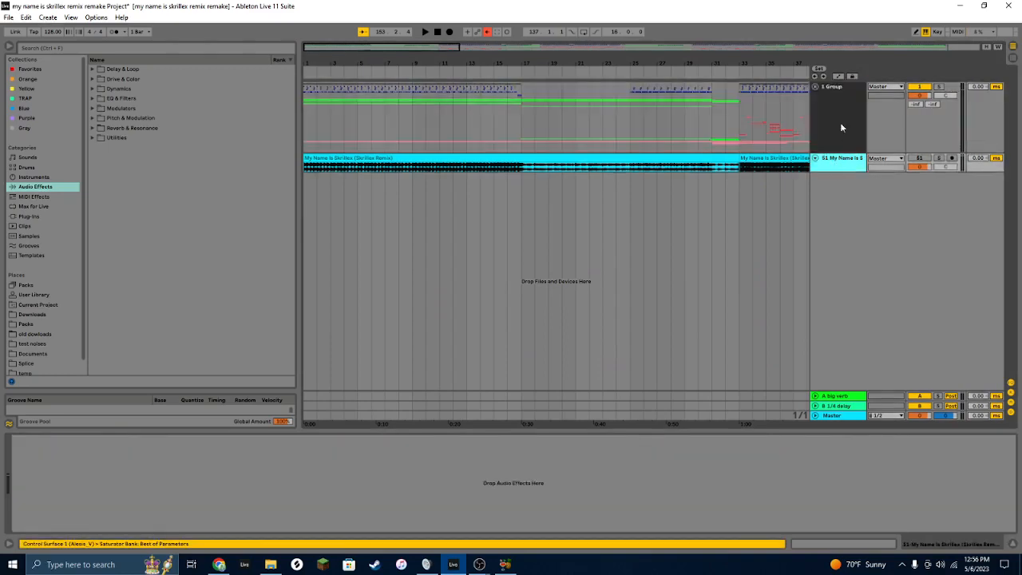
click(844, 110)
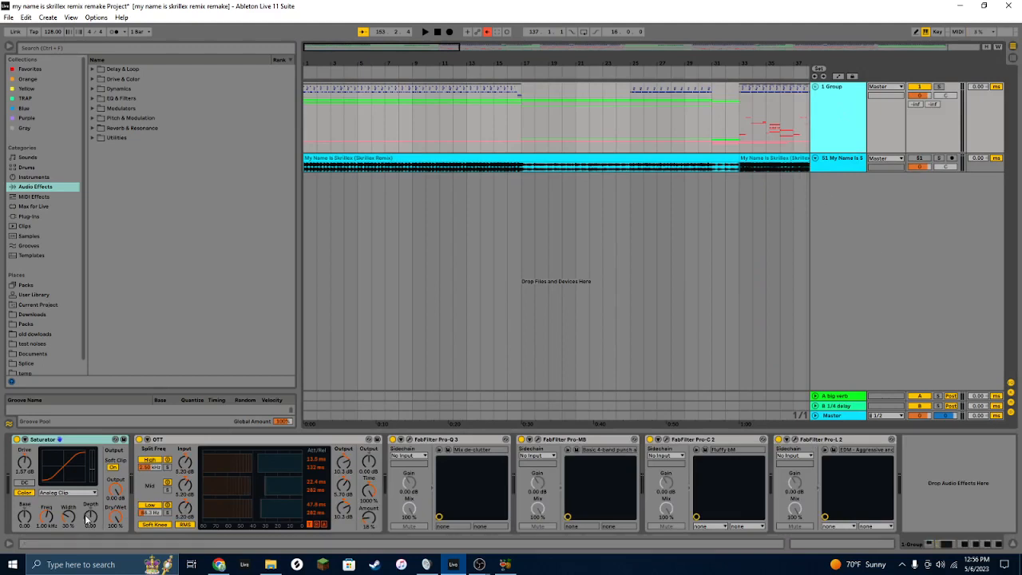
Step: Examine group 1's Saturator and OTT settings and the Mix de-clutter curve in FabFilter Pro-Q 3
click(60, 440)
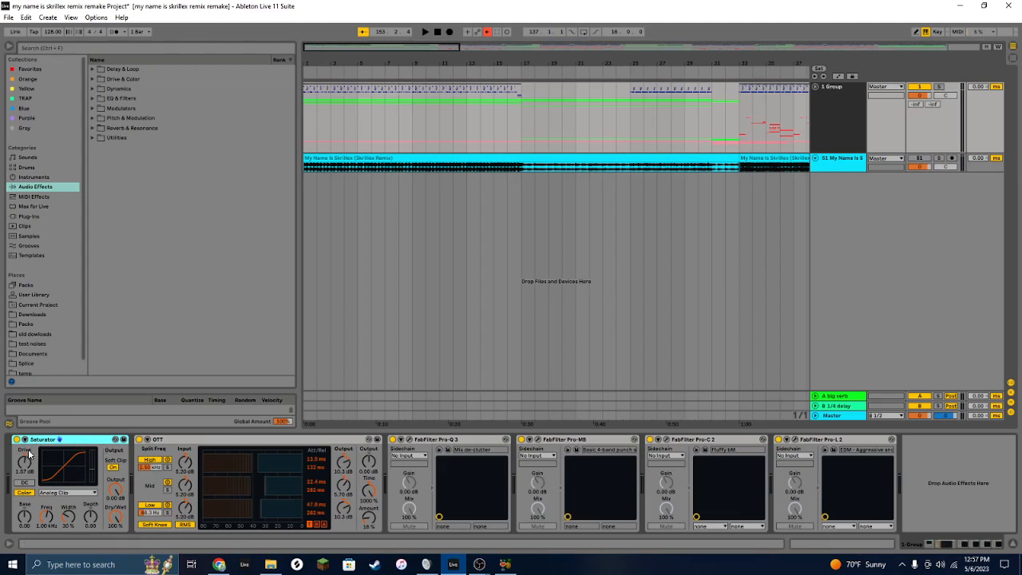
click(192, 446)
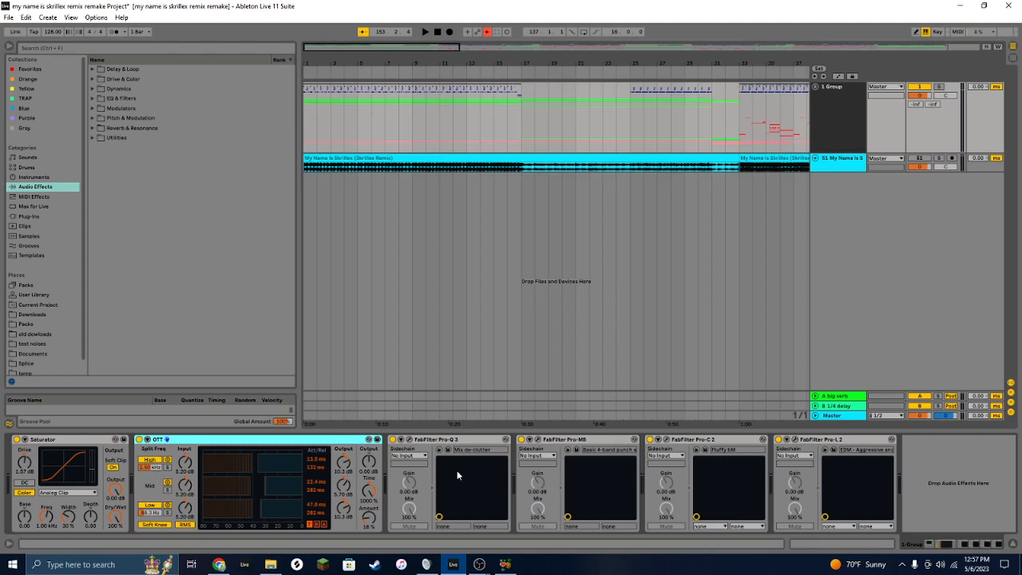
click(408, 440)
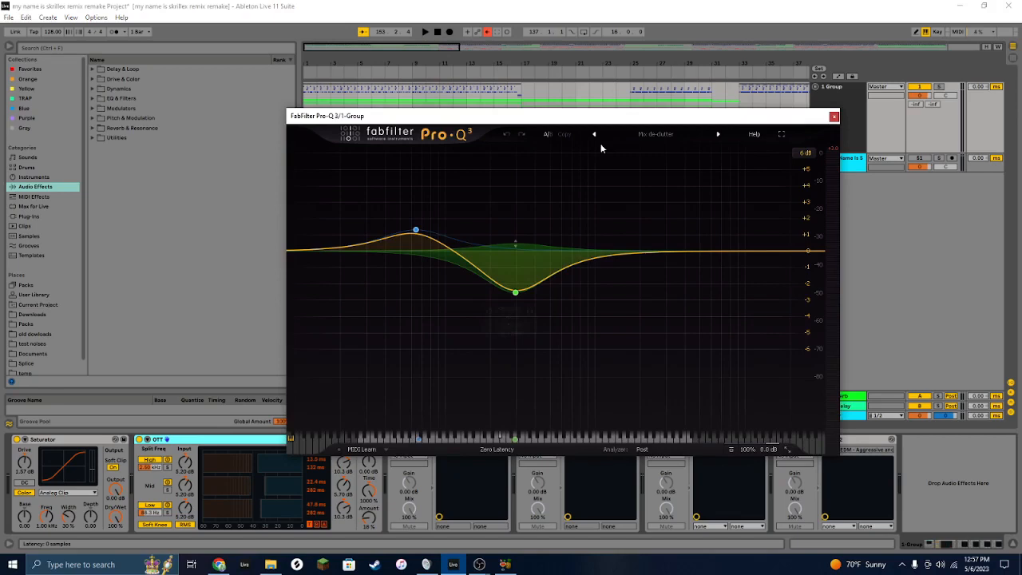
click(834, 117)
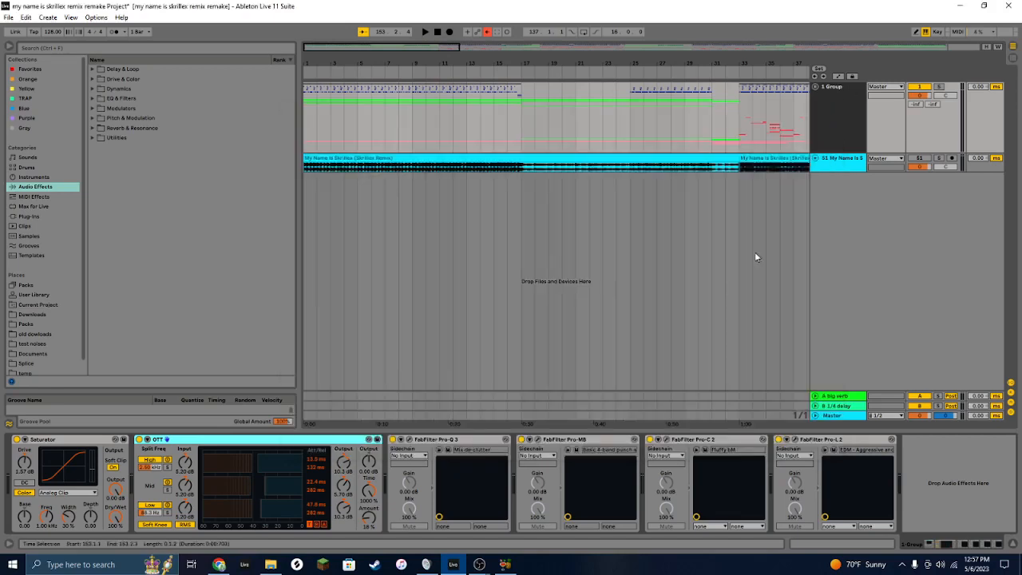
click(407, 440)
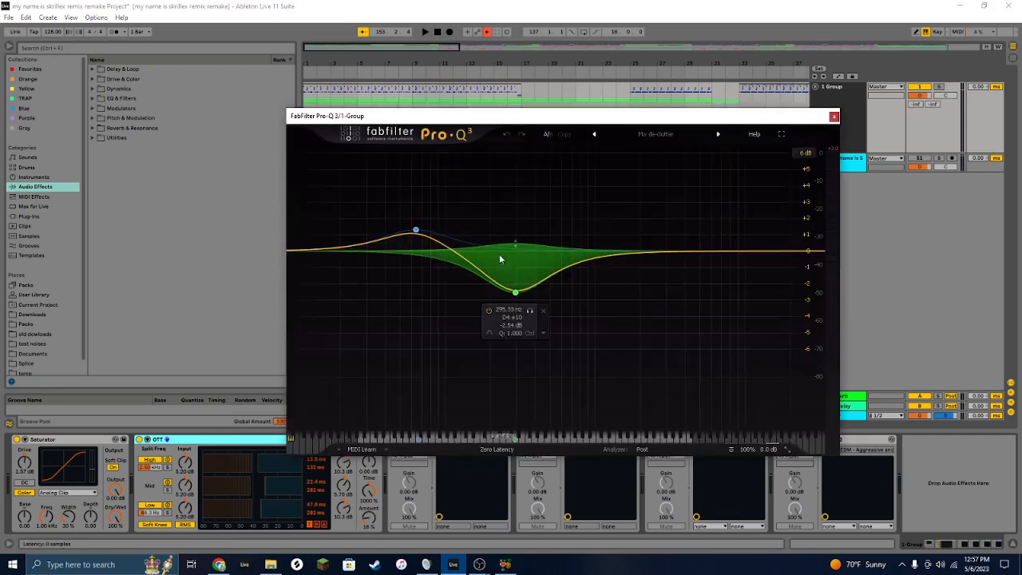
Step: Lower the low-frequency bell boost in group 1's Pro-Q 3 to +0.75 dB at about 62 Hz and close the equalizer
mouse_move(420, 232)
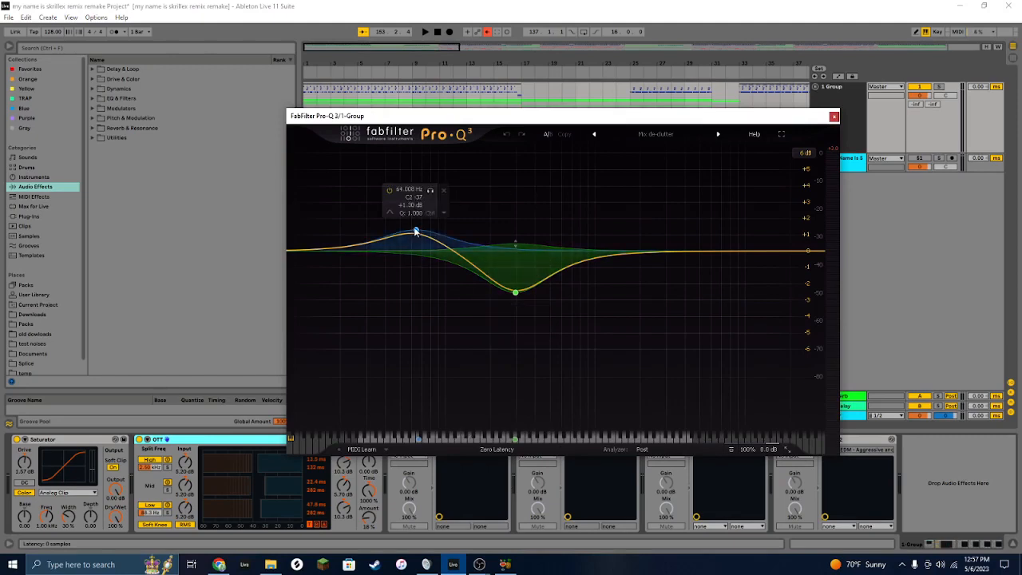
drag(415, 232, 414, 239)
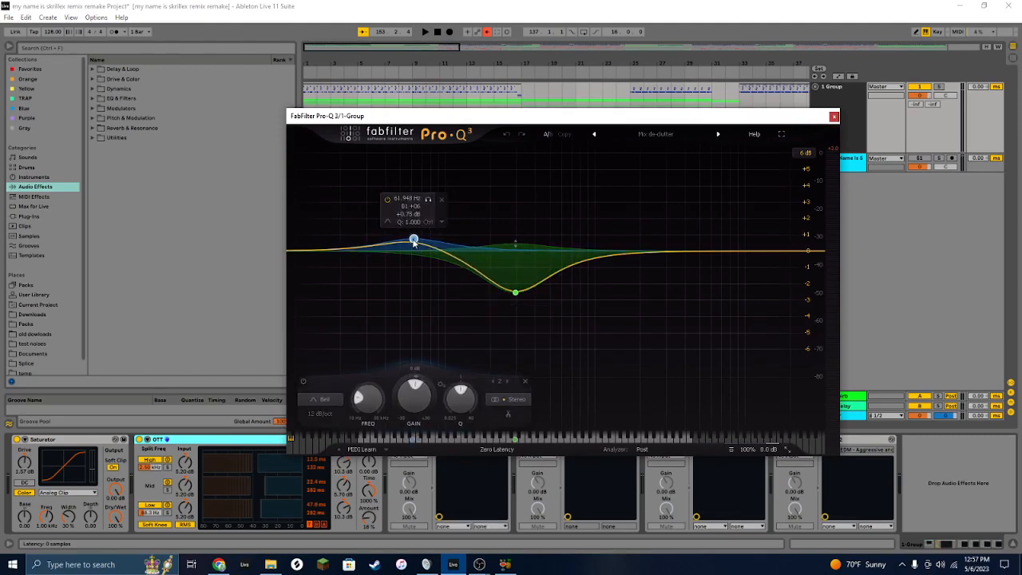
click(833, 117)
Step: Examine the four-band curve and output level of group 1's FabFilter Pro-MB, leaving its settings as they are
click(539, 445)
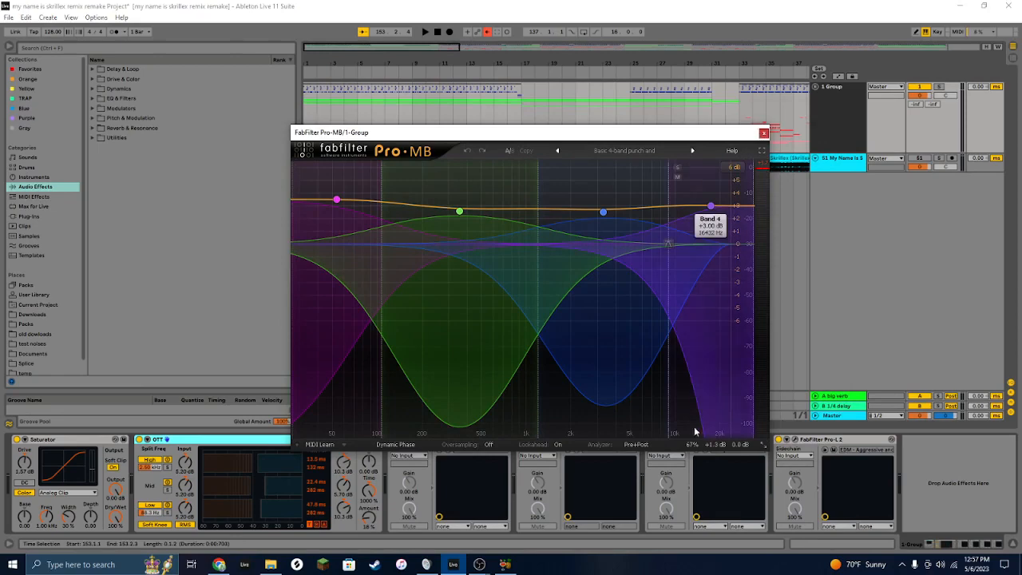
mouse_move(712, 431)
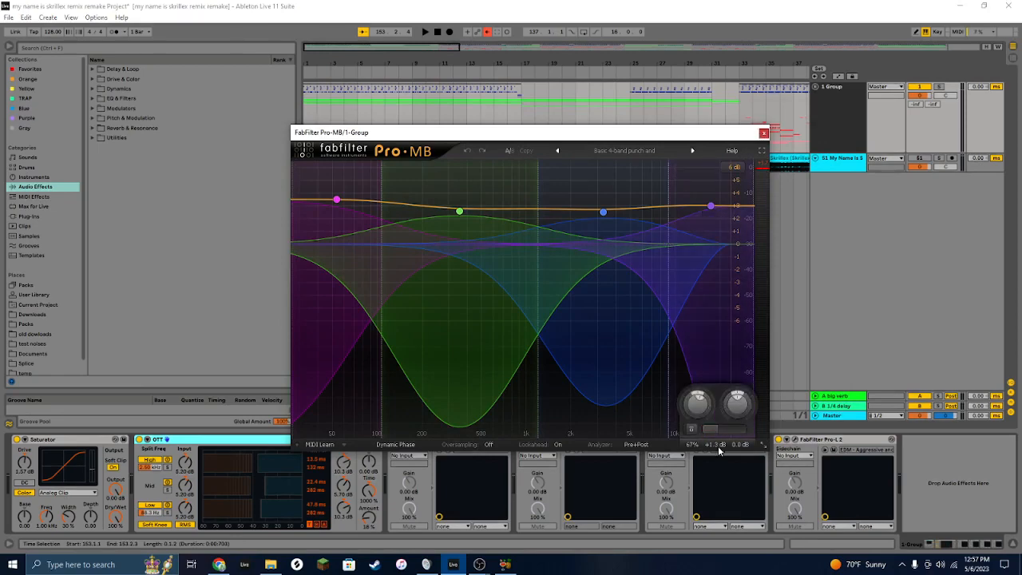
click(763, 135)
Step: Examine group 1's FabFilter Pro-C 2 and its Mastering presets without loading another one
click(667, 440)
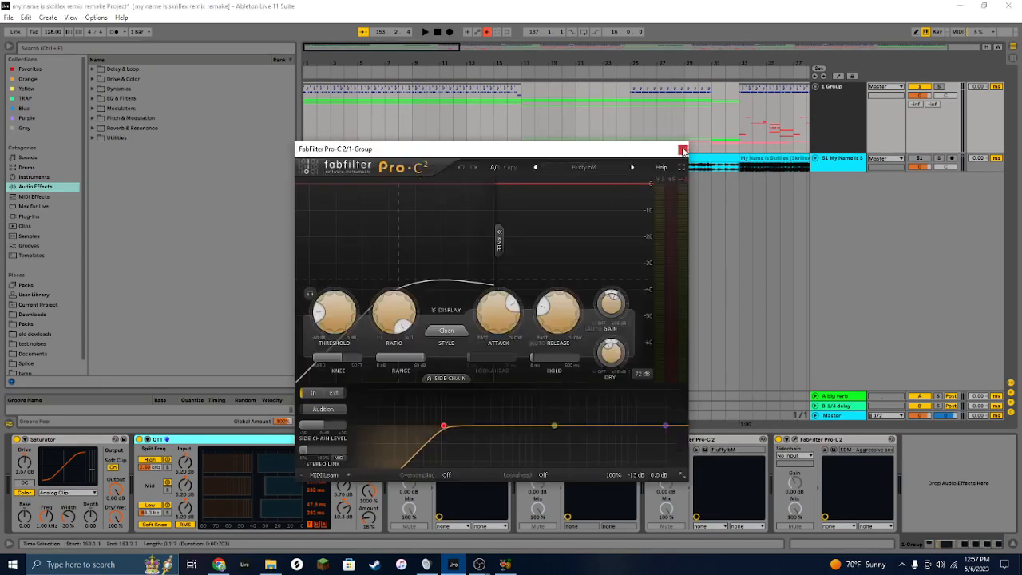
click(585, 166)
mouse_move(583, 215)
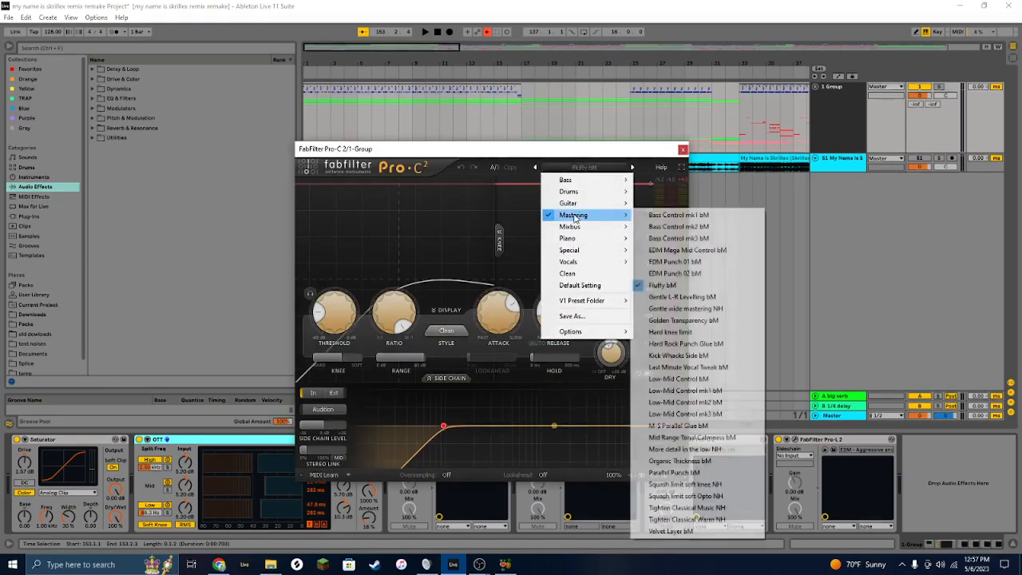
click(623, 147)
click(682, 149)
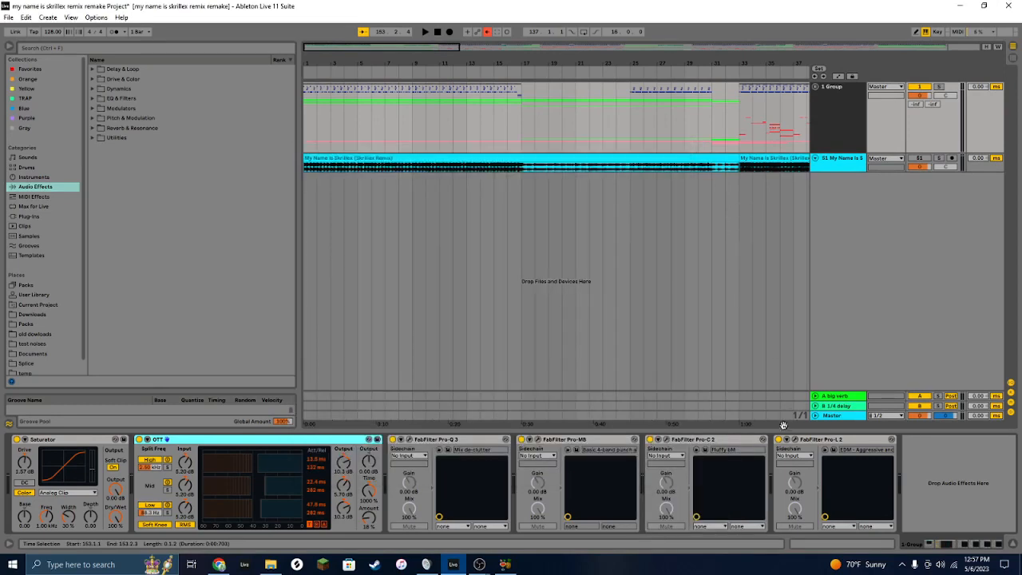
Step: Examine the gain, style and preset of group 1's FabFilter Pro-L 2 limiter without changing anything
click(796, 440)
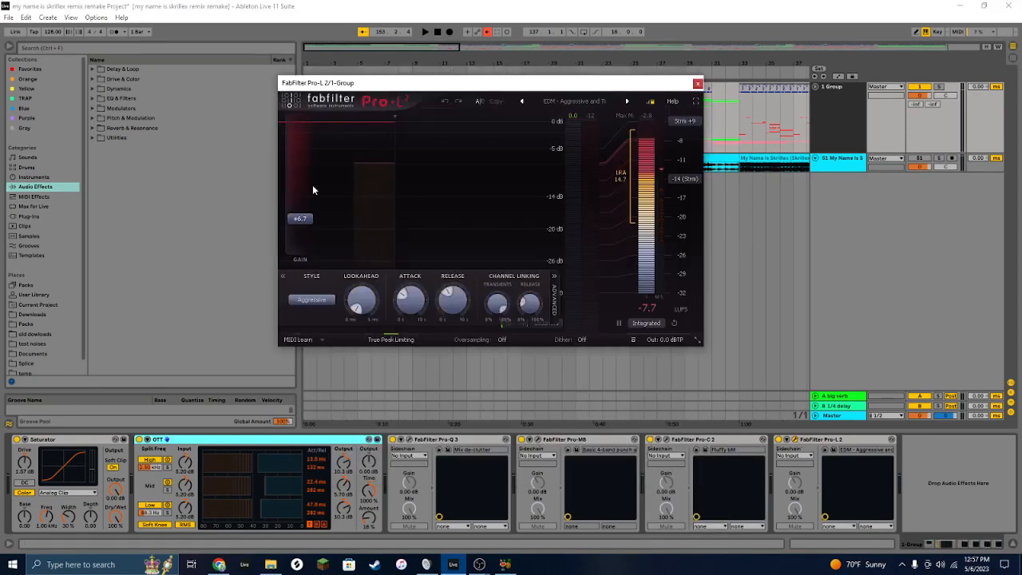
click(568, 101)
click(424, 91)
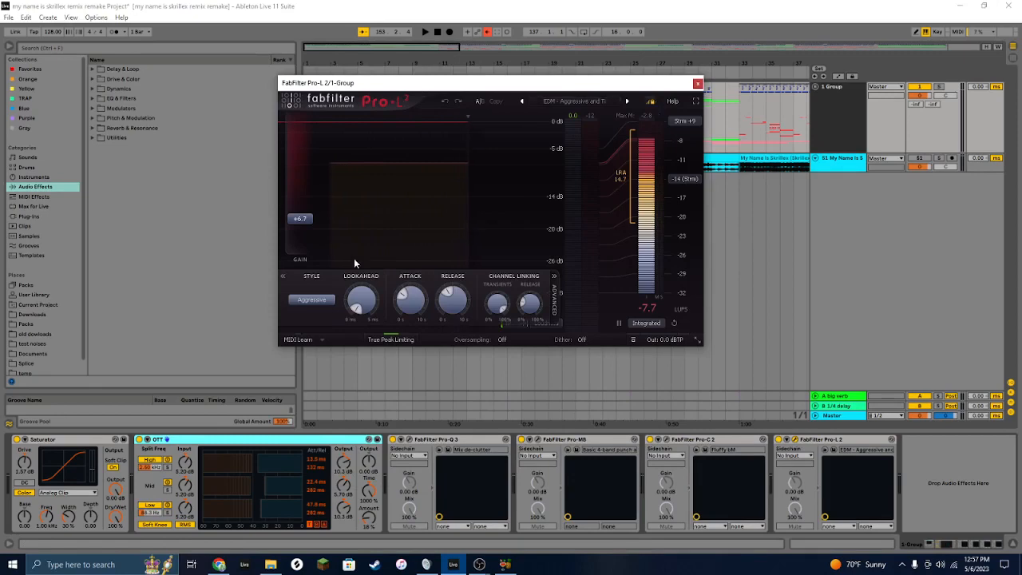
click(697, 83)
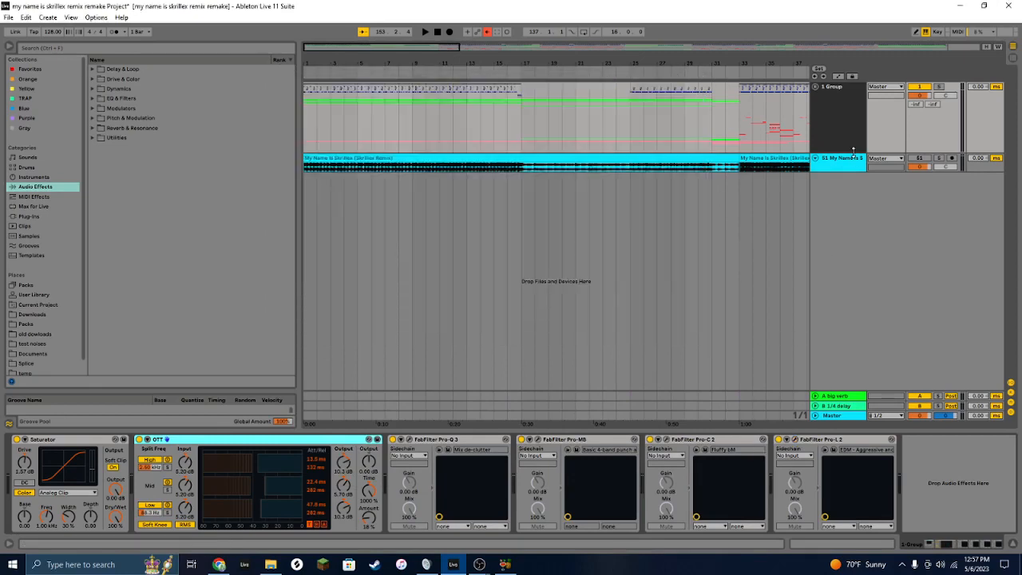
Step: Expand group 1 and play the arrangement from bar 48, then restart playback at the second drop near bar 57
click(815, 86)
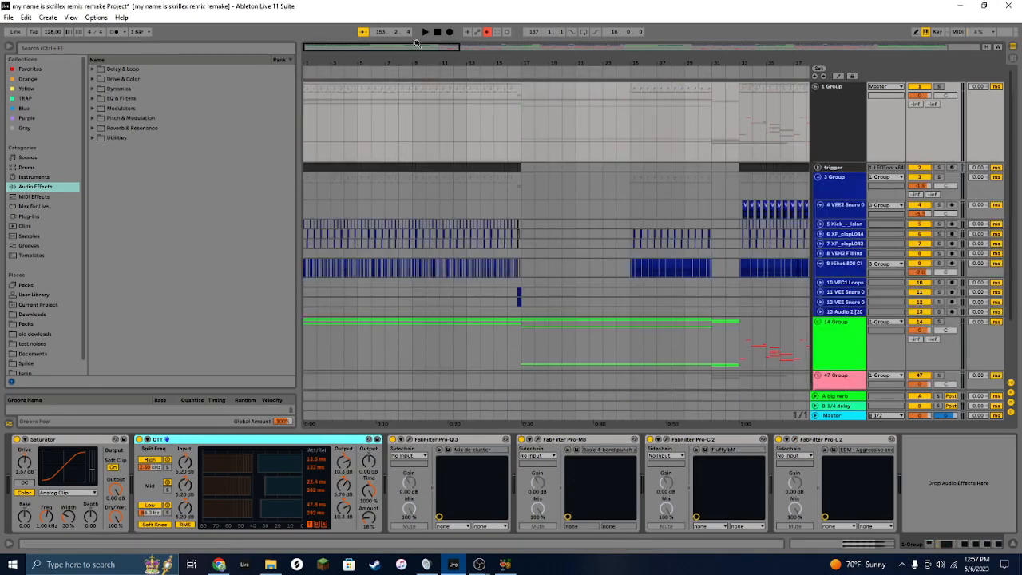
scroll(743, 272, down, 2)
scroll(741, 271, down, 3)
click(766, 281)
key(space)
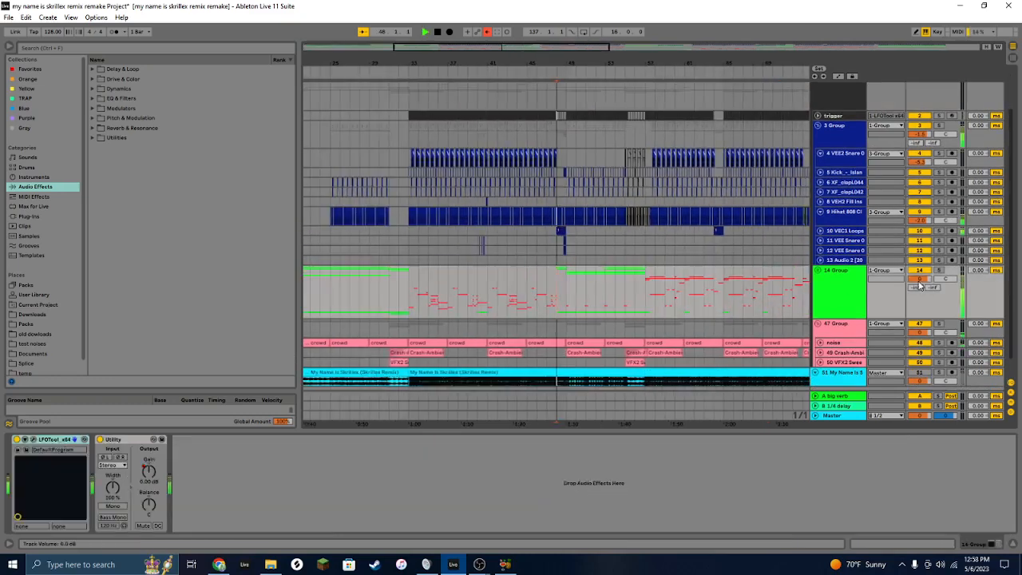
click(643, 281)
key(space)
key(space)
scroll(644, 268, down, 2)
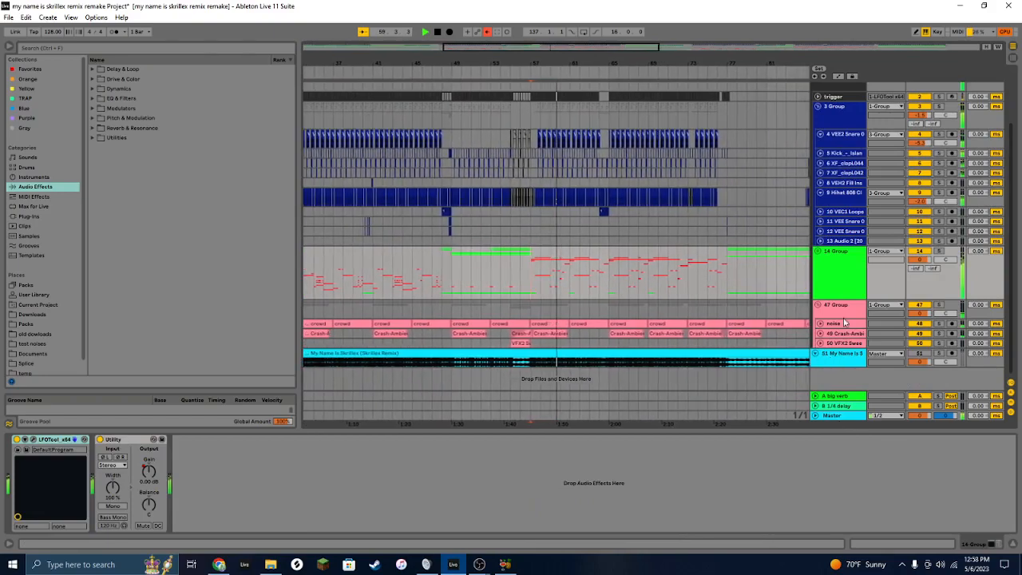
Step: Unfold group 14 and its nested group 22 during playback to show the individual synth tracks of the second drop in close-up
click(816, 252)
scroll(586, 187, down, 4)
click(823, 231)
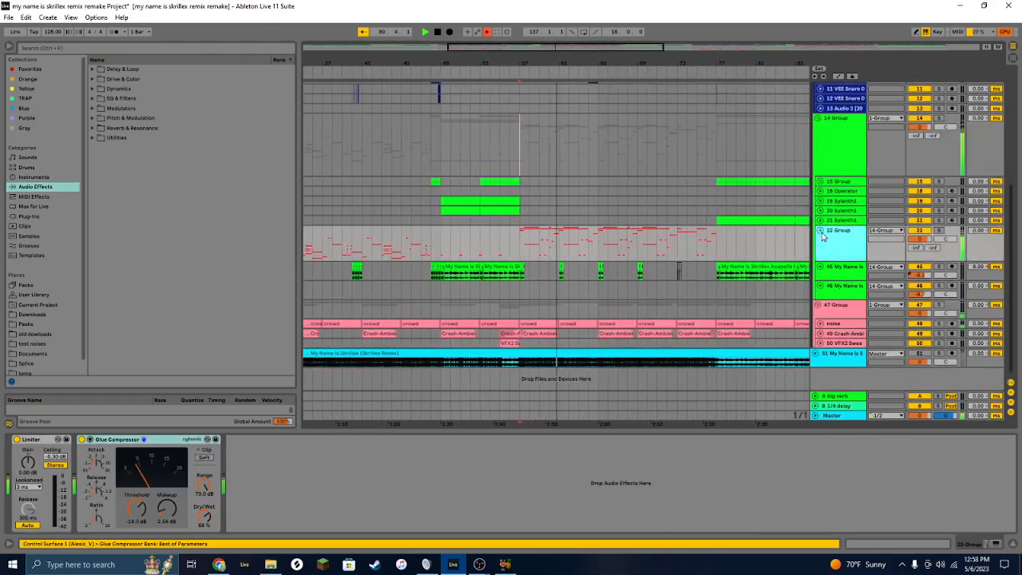
click(821, 230)
scroll(572, 211, down, 2)
scroll(572, 211, down, 1)
drag(599, 64, 598, 120)
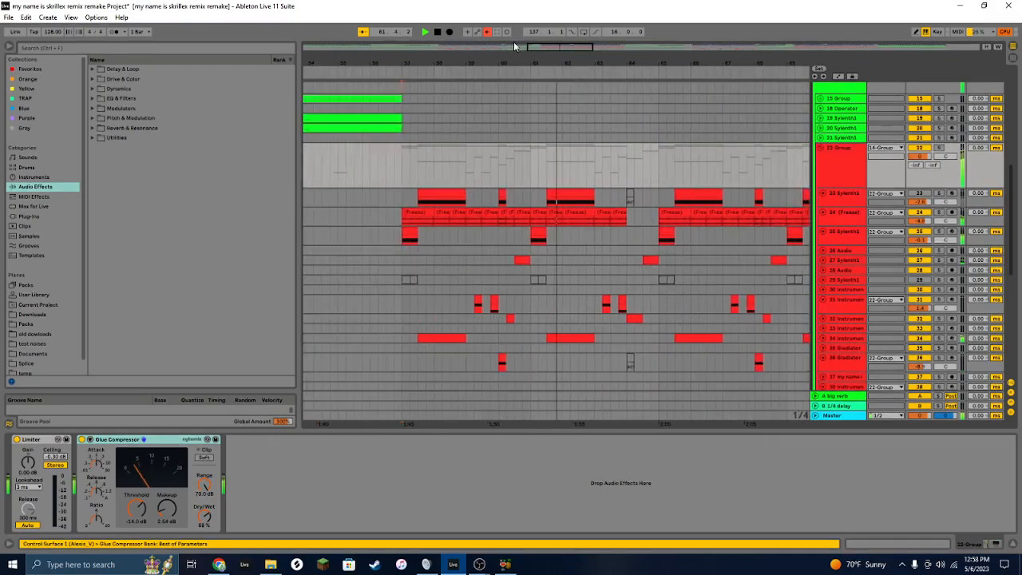